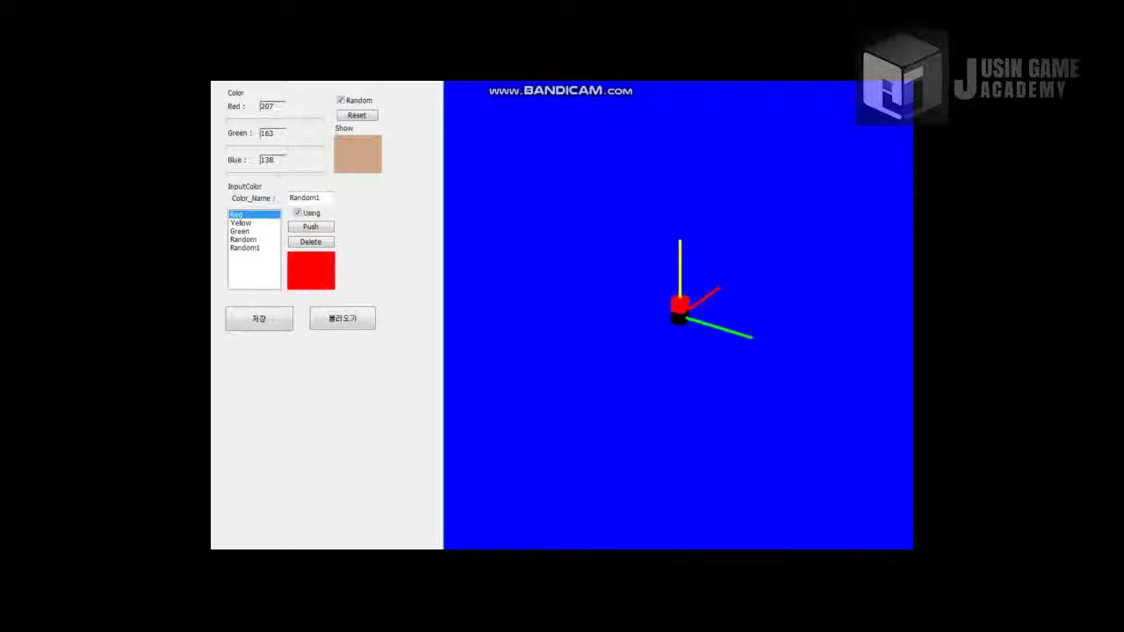
- Add cubes around the axis origin in the Yellow, Green, Random and Random1 colors in turn
click(241, 223)
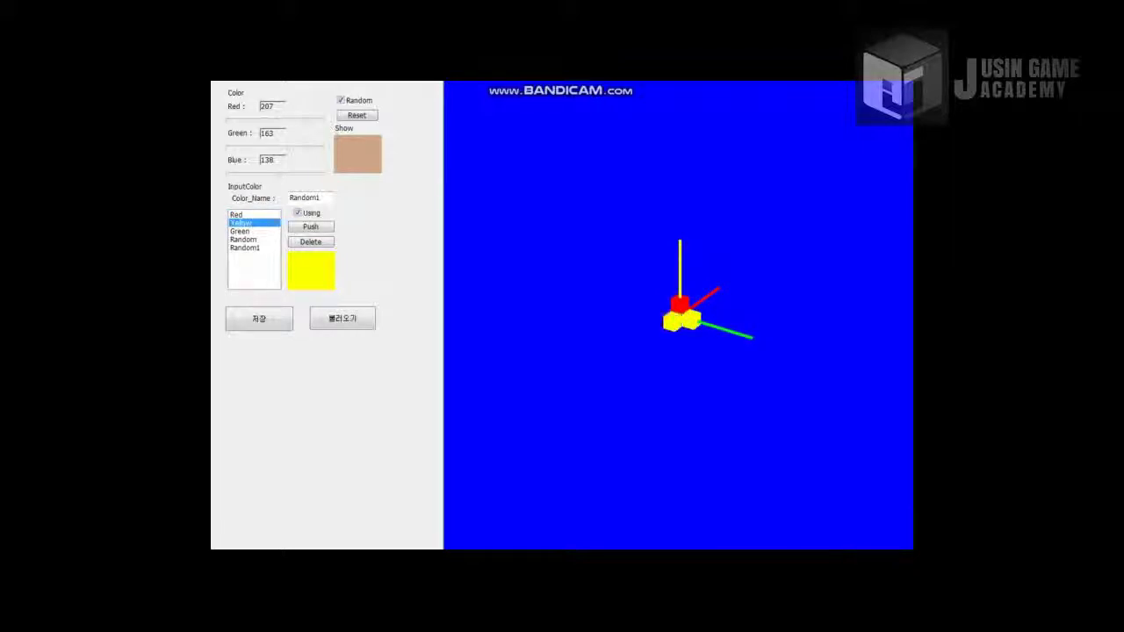
click(241, 232)
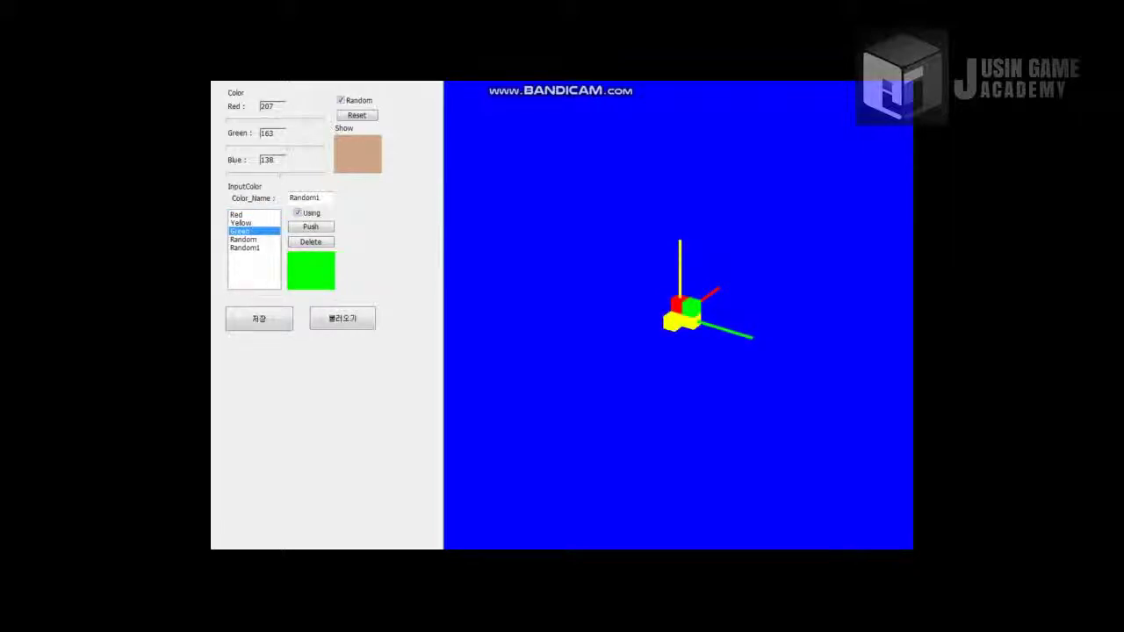
click(244, 239)
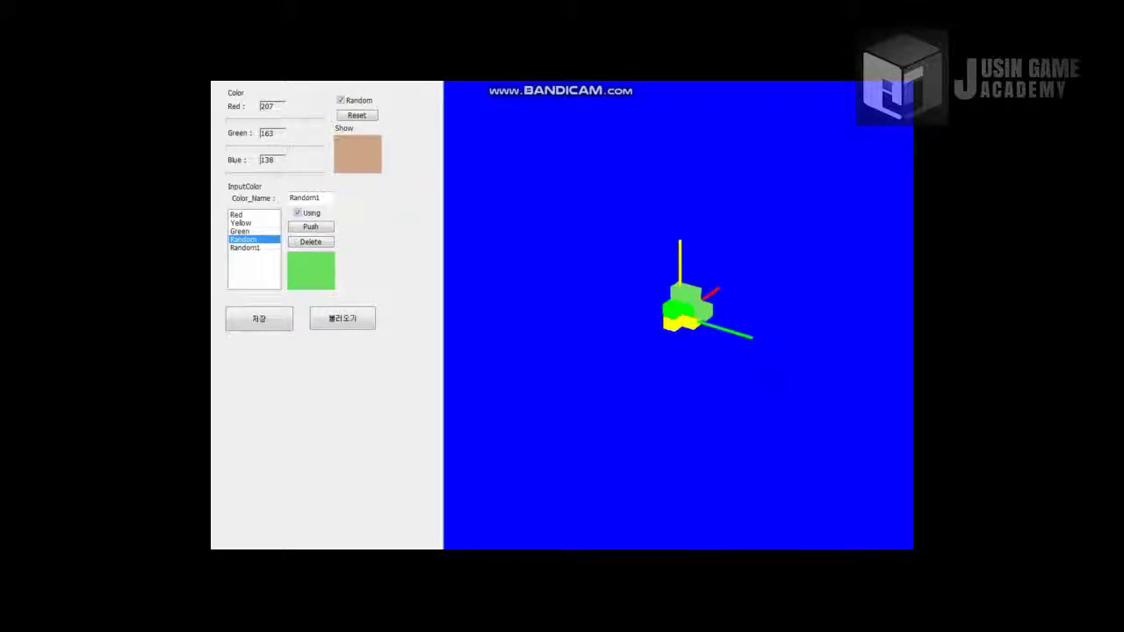
click(245, 248)
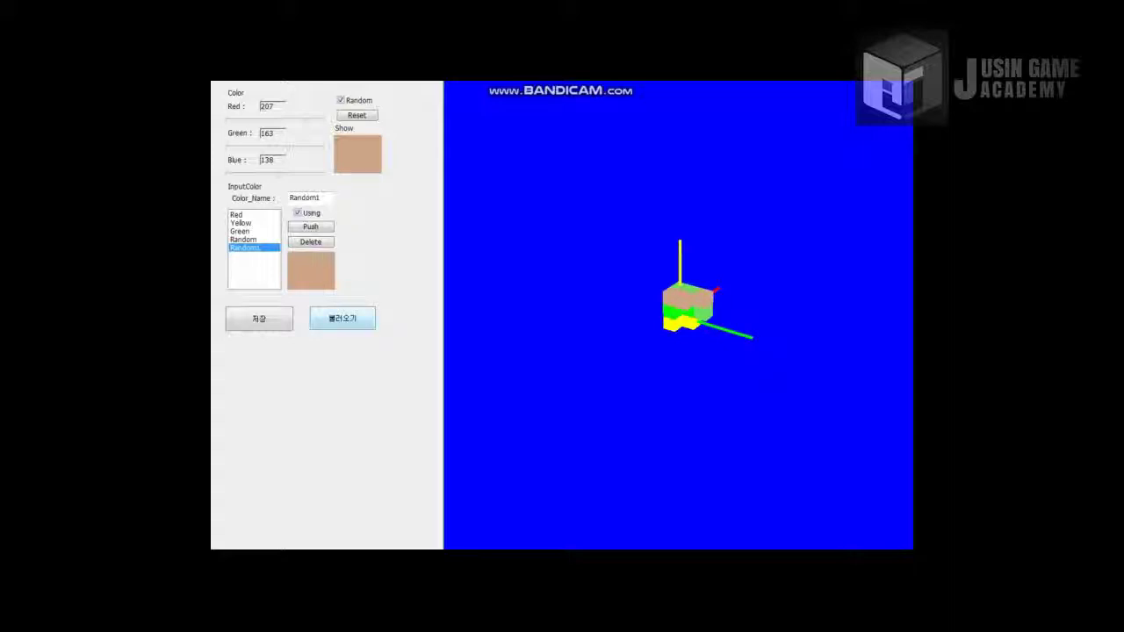
- Load the Princess.dat model and rotate it so that its face points to the front
click(342, 318)
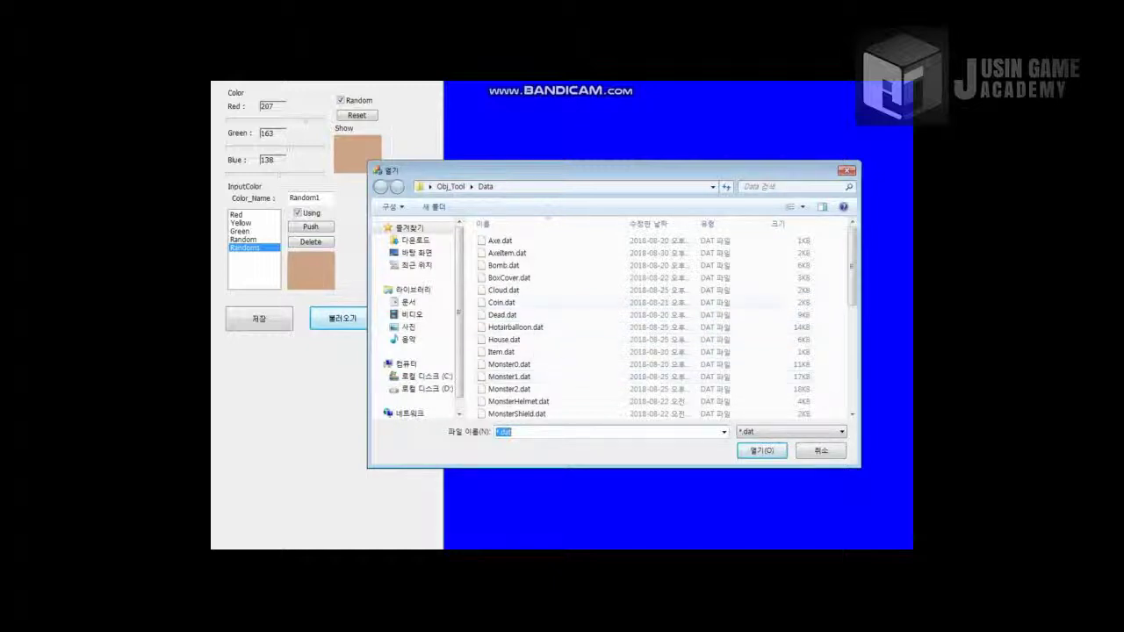
scroll(685, 303, down, 4)
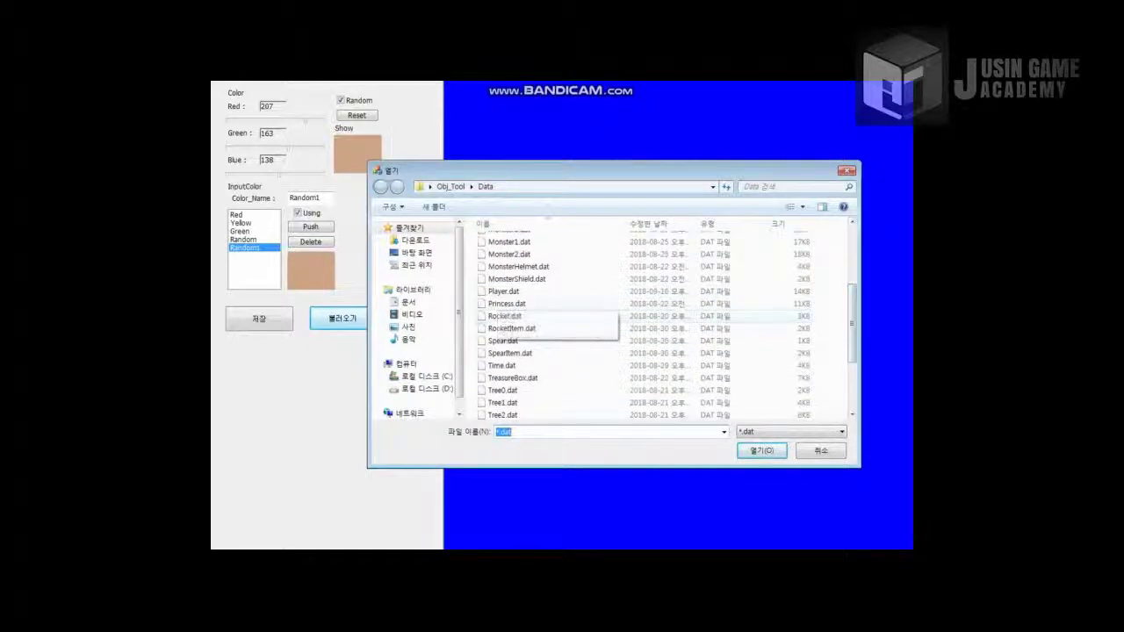
double_click(508, 304)
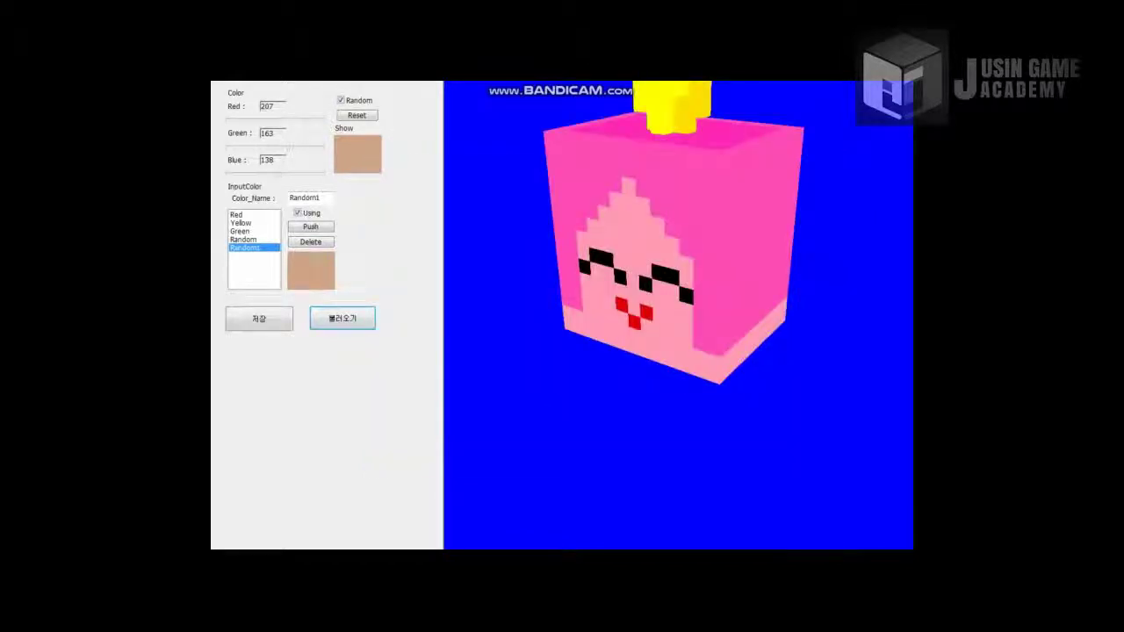
right_drag(677, 307, 722, 273)
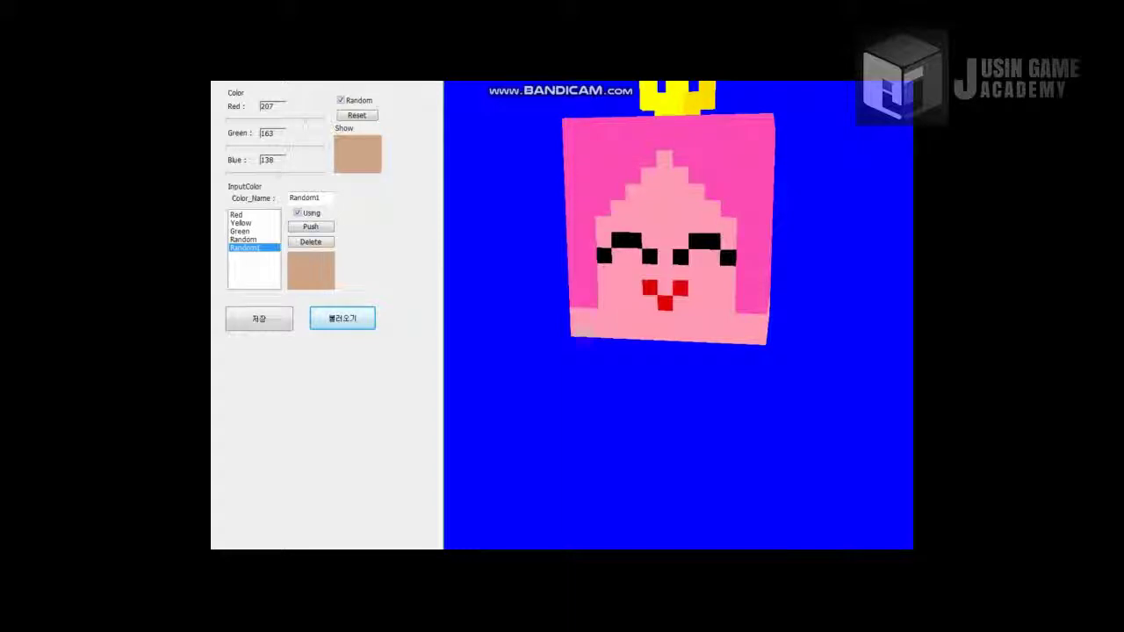
- Load the Monster0.dat model from the Data folder
click(342, 317)
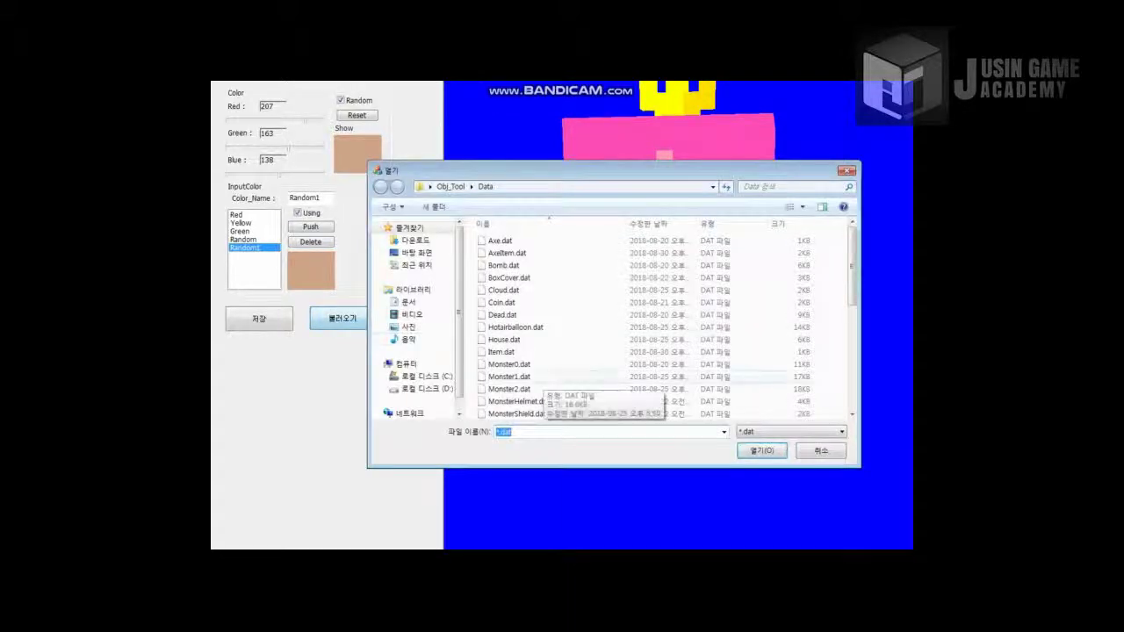
click(509, 363)
double_click(614, 364)
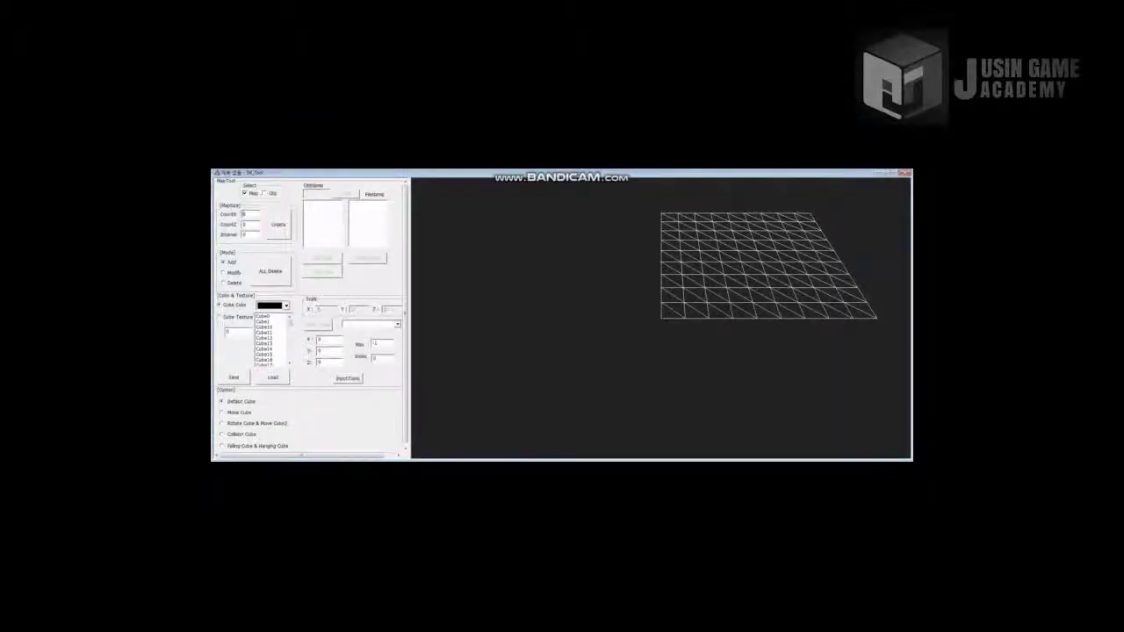
- Examine the default wireframe map grid in the map tool from different camera positions
key(Right)
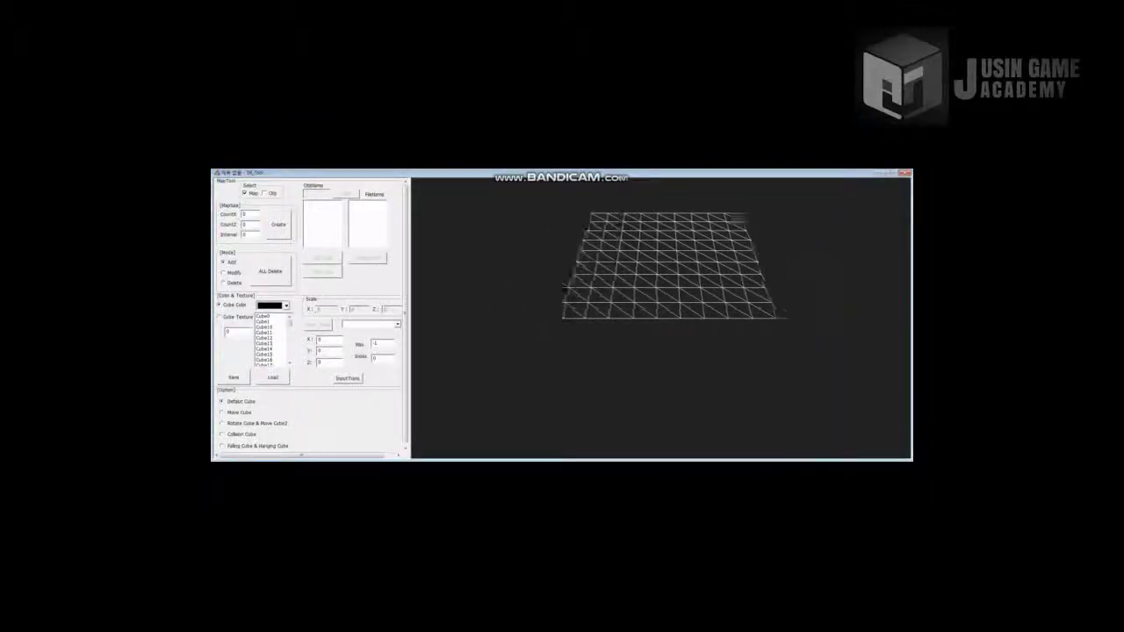
key(Left)
key(Right)
key(Down)
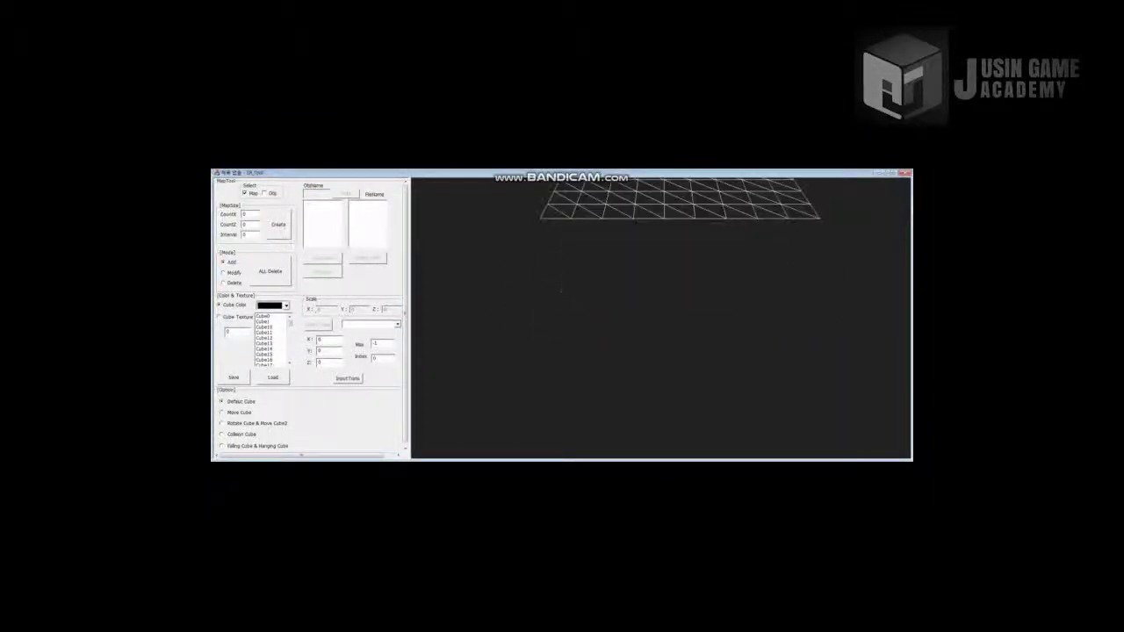
key(Up)
key(Left)
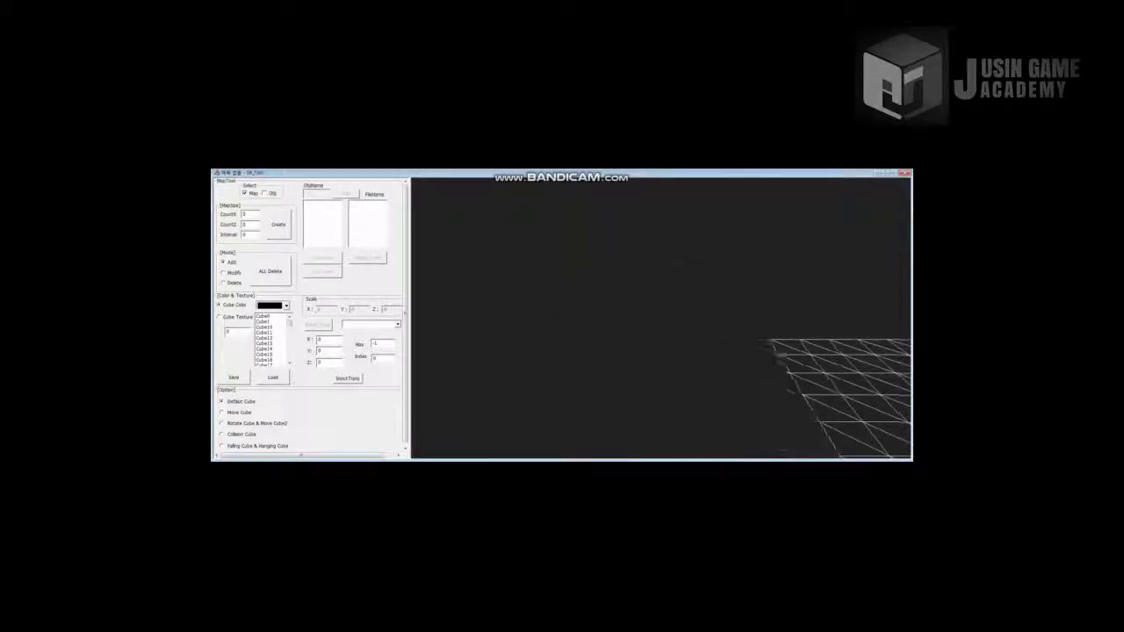
key(Right)
key(Down)
key(Left)
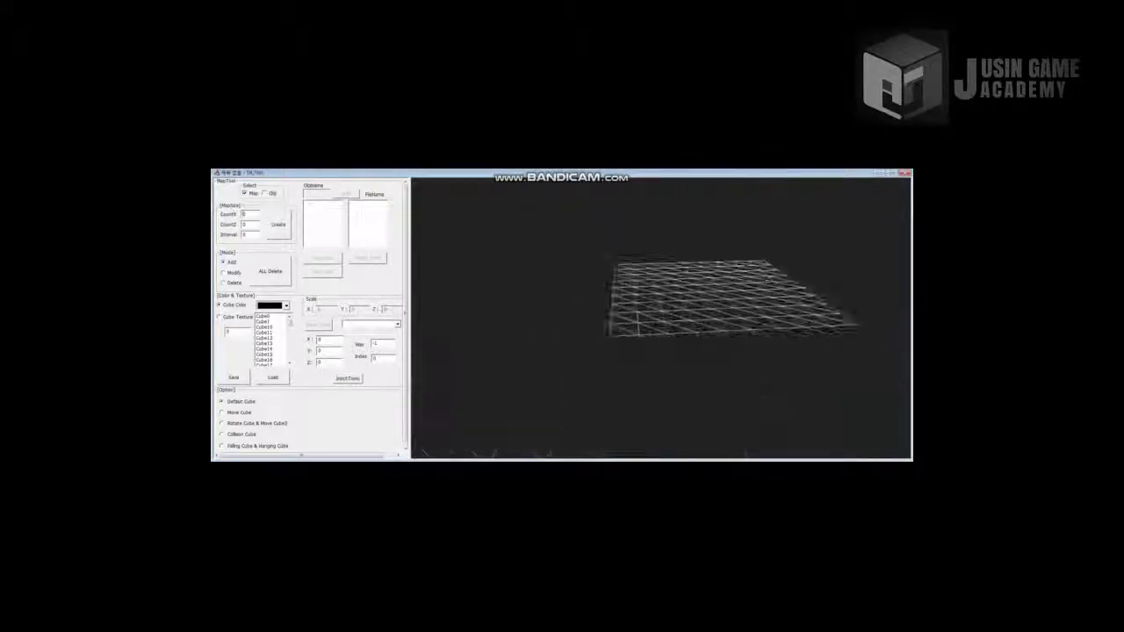
key(Right)
key(Left)
key(Right)
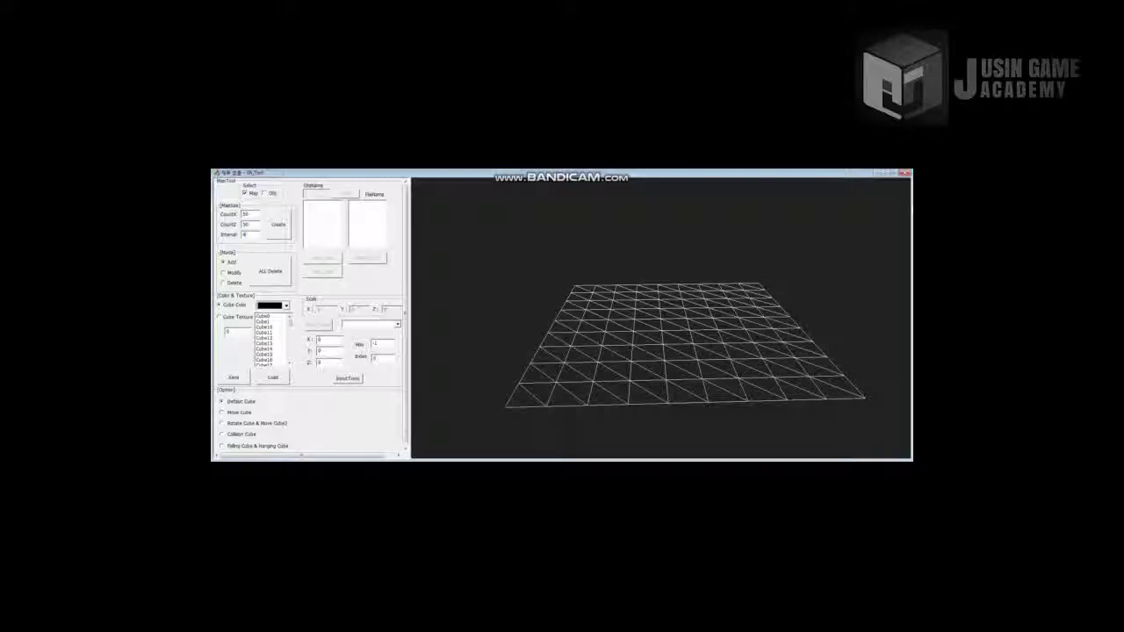
- Create a larger map grid with an interval of 4
click(279, 225)
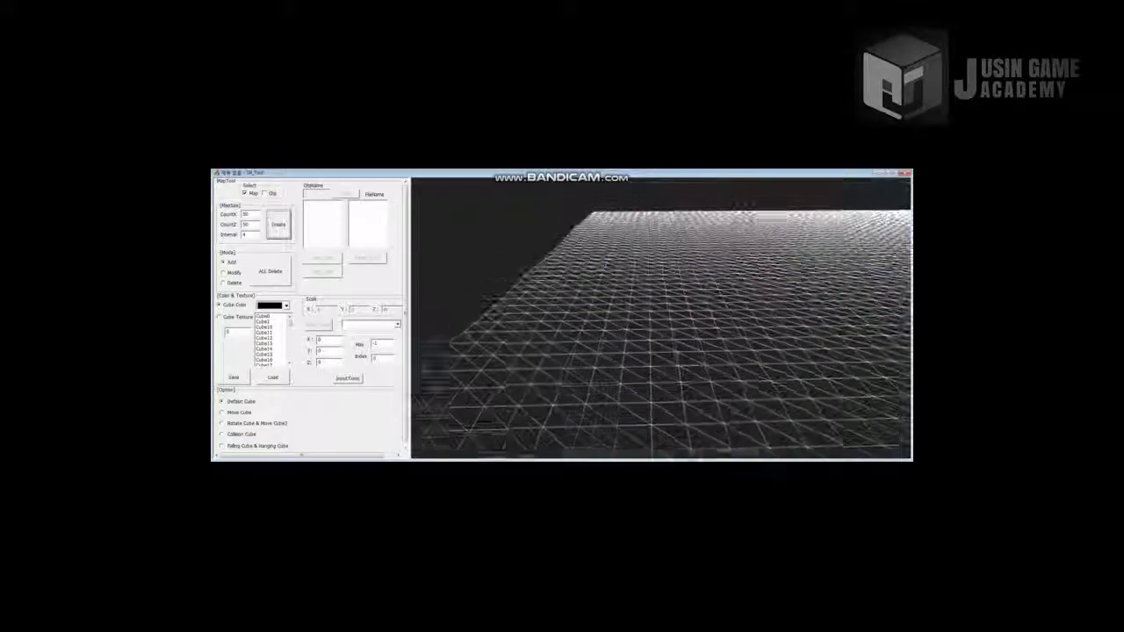
key(s)
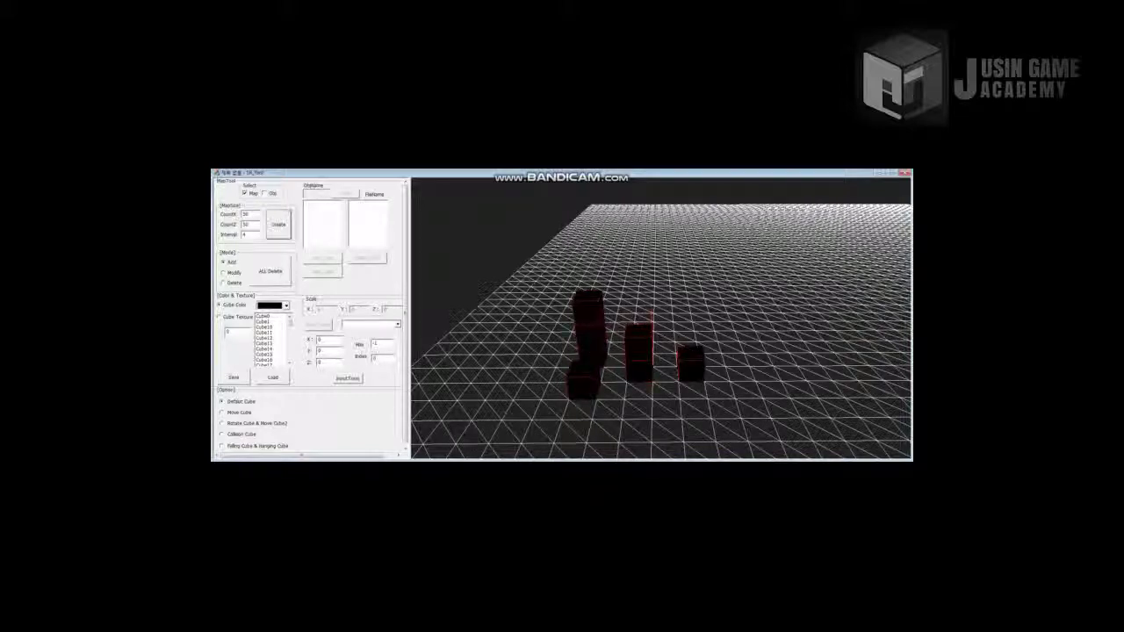
- Extend the top of the black cube tower into a horizontal bar that joins the neighbouring column
key(a)
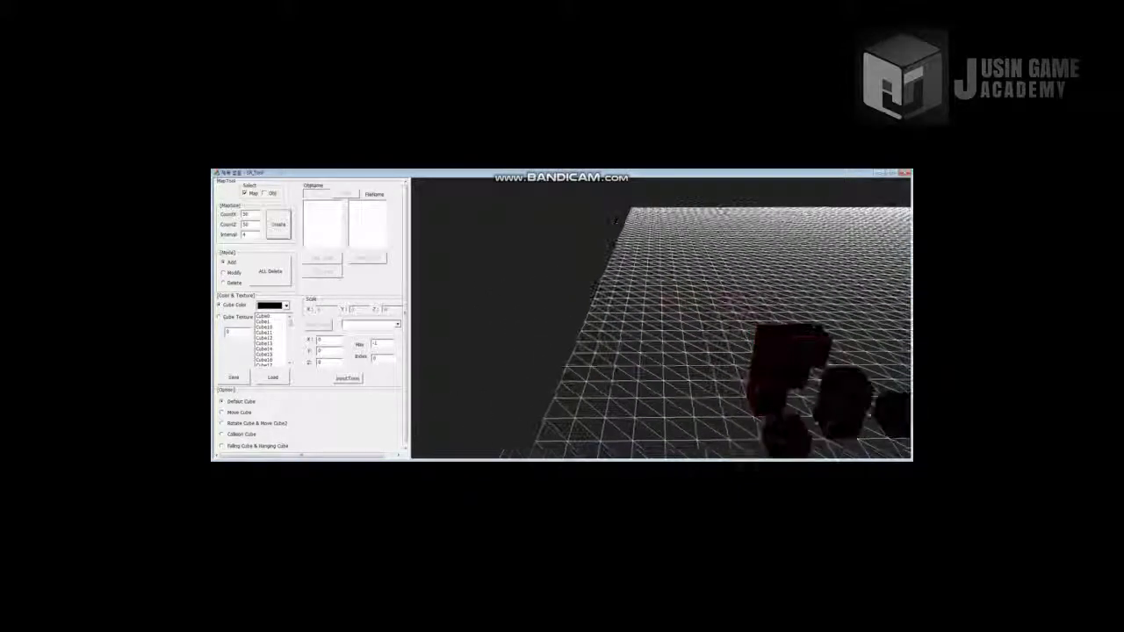
key(s)
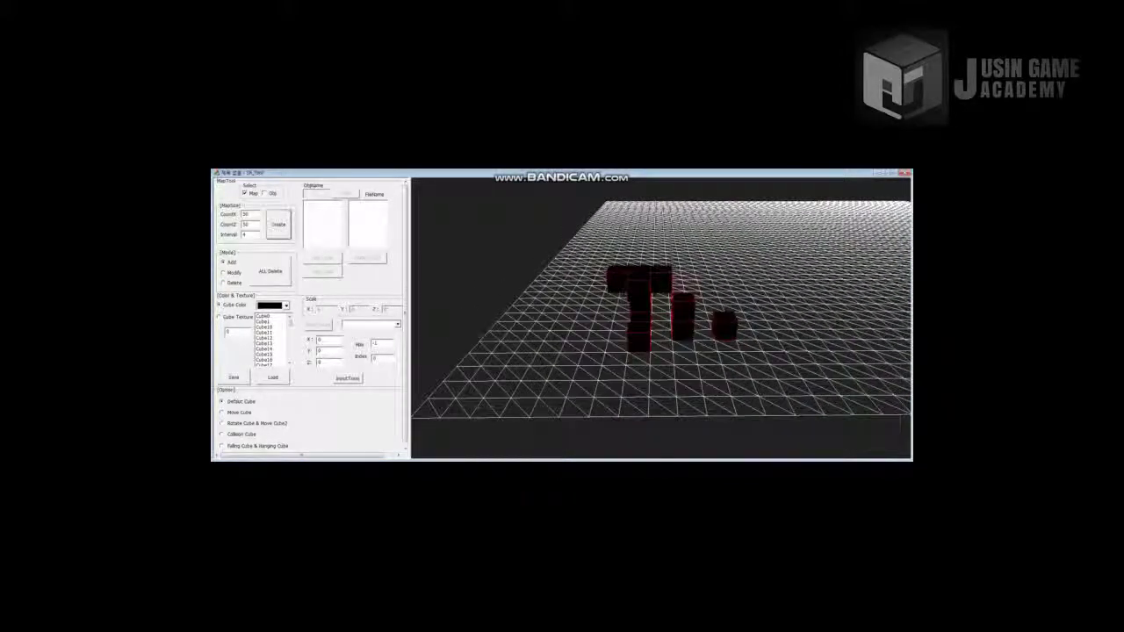
key(d)
key(a)
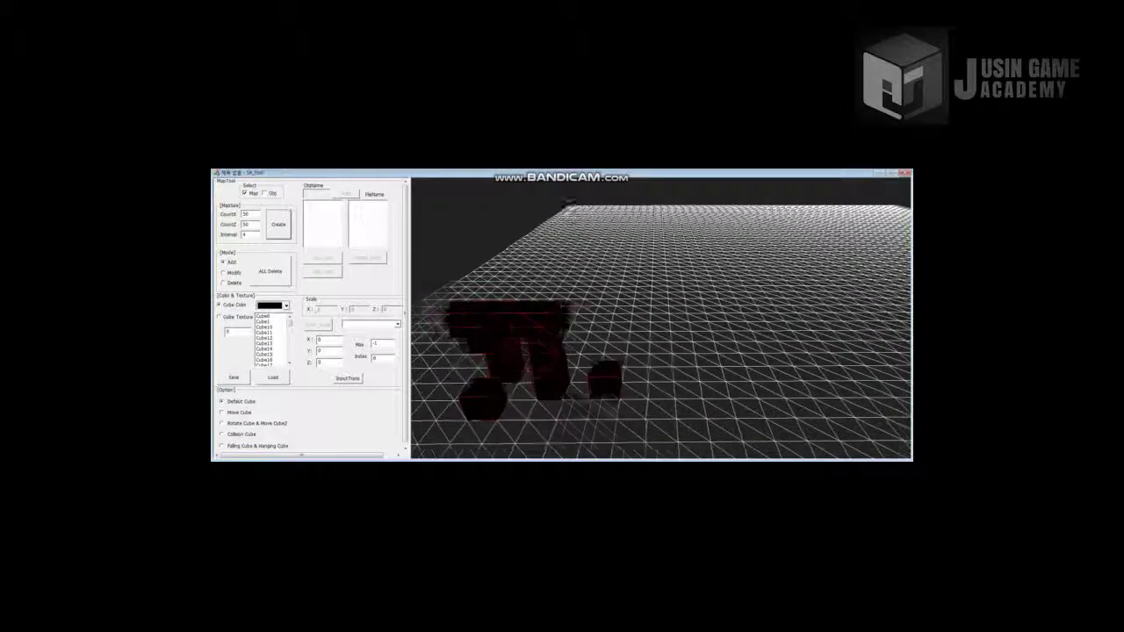
key(s)
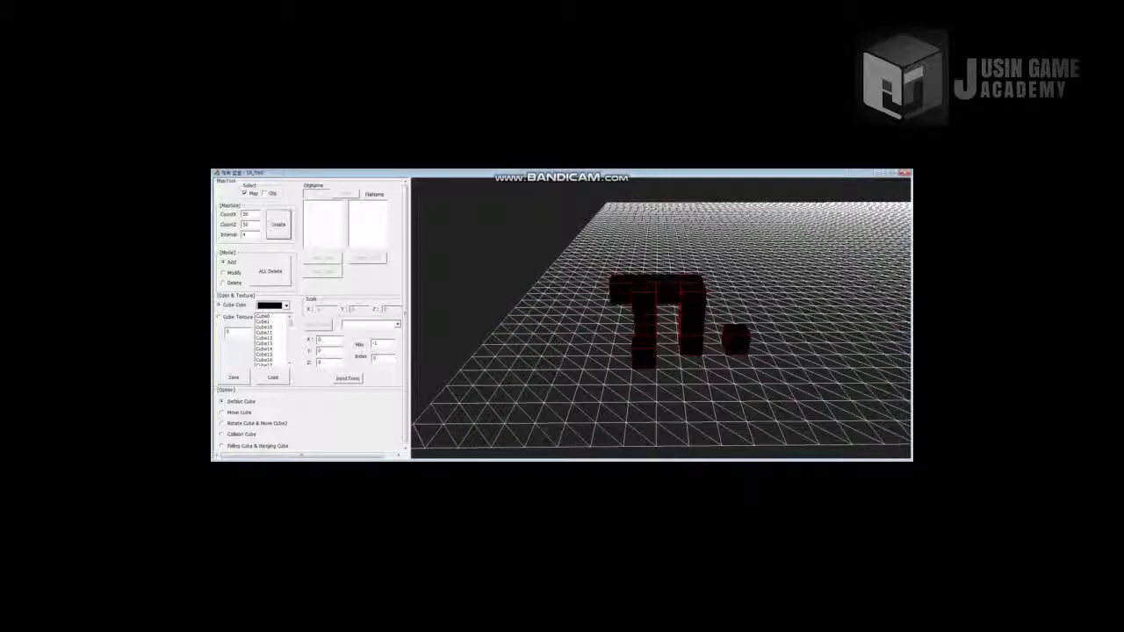
- Set the cube color to green and place separate green cubes on the open grid
click(285, 306)
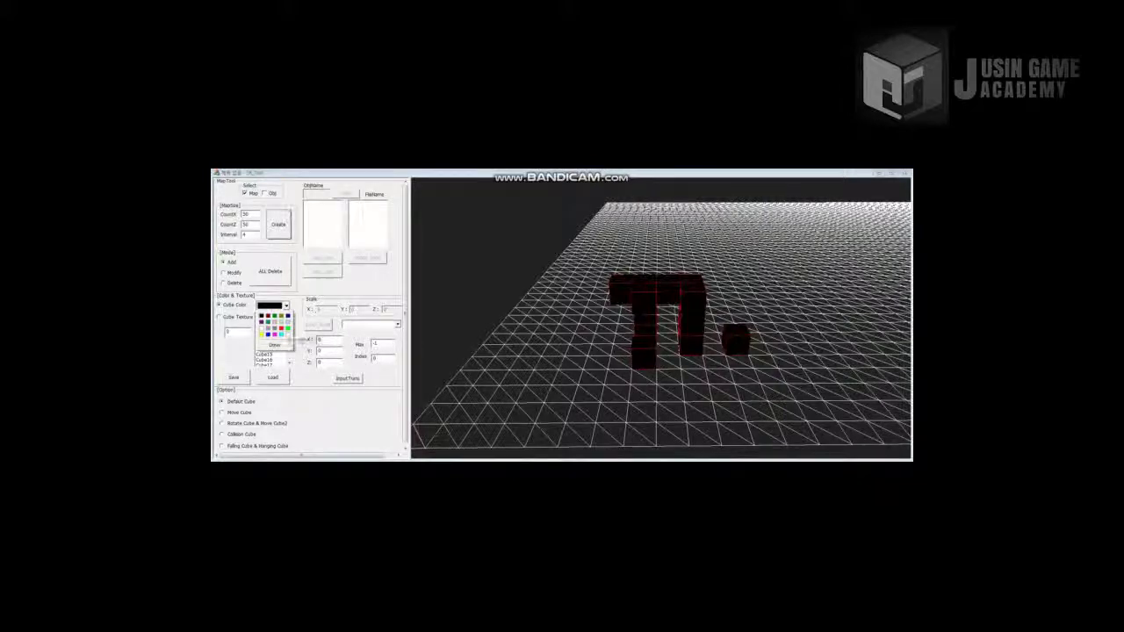
click(288, 329)
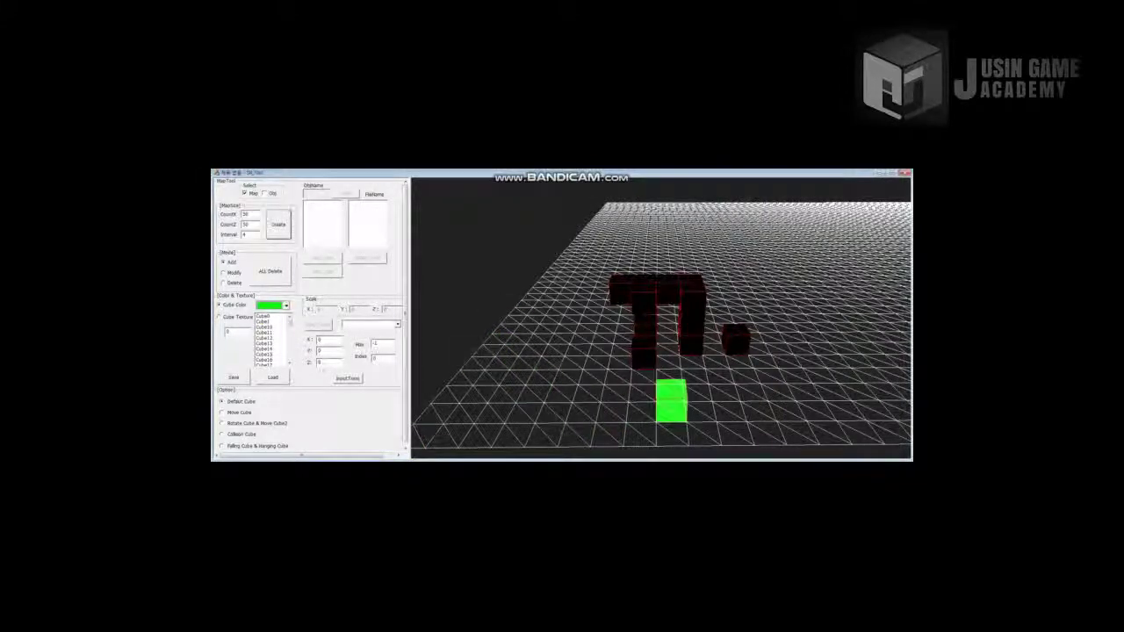
click(672, 404)
key(w)
key(d)
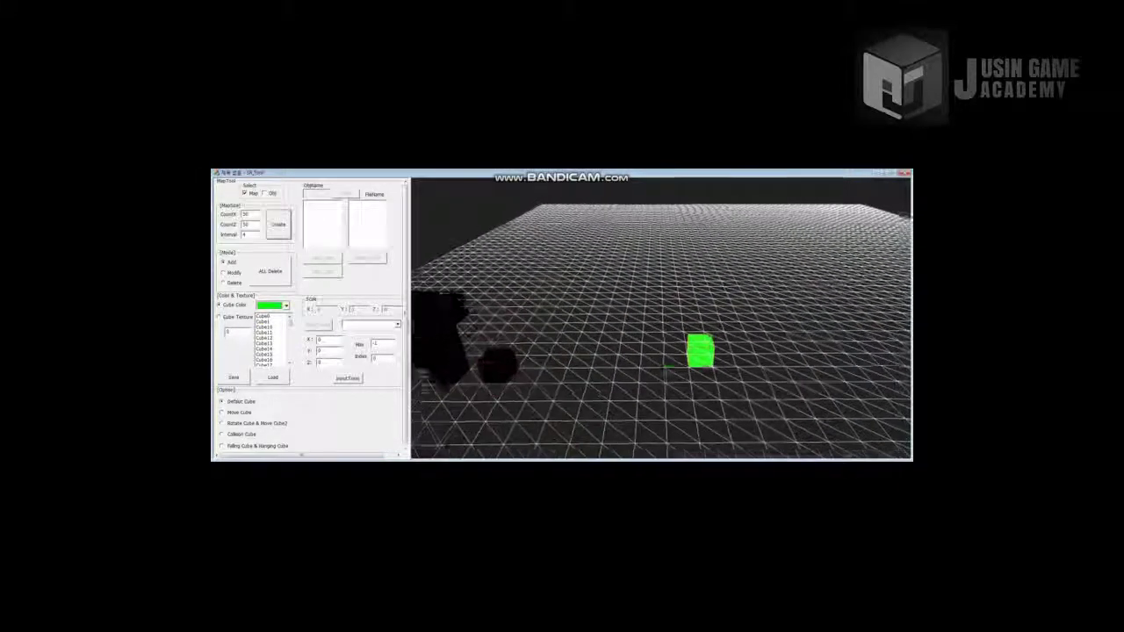
click(639, 318)
click(659, 379)
- Place more green cubes beside the lone black cube and on the end of the raised black bar
key(a)
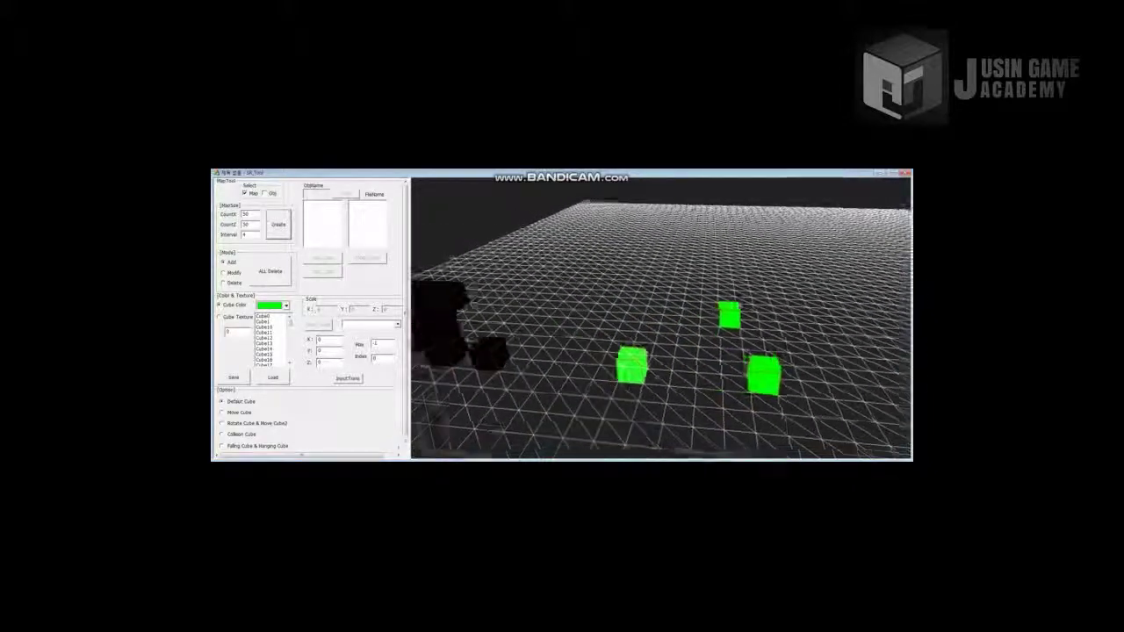
key(s)
click(606, 335)
click(571, 323)
click(536, 274)
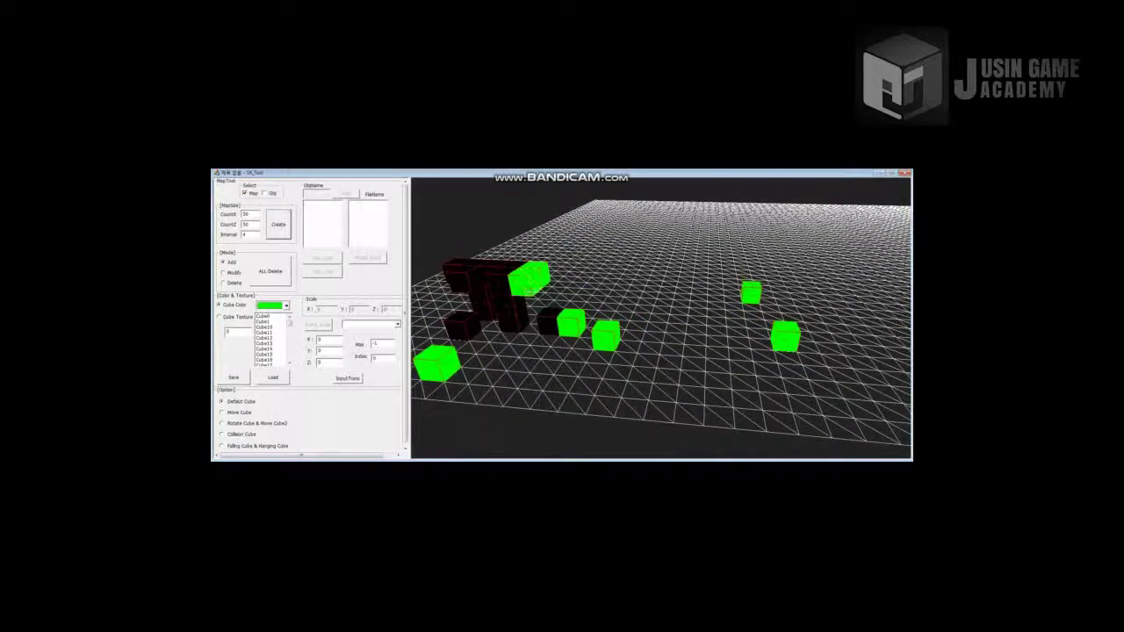
click(525, 283)
- Set the cube color to blue and place three blue cubes on the grid near the green ones
key(w)
click(286, 305)
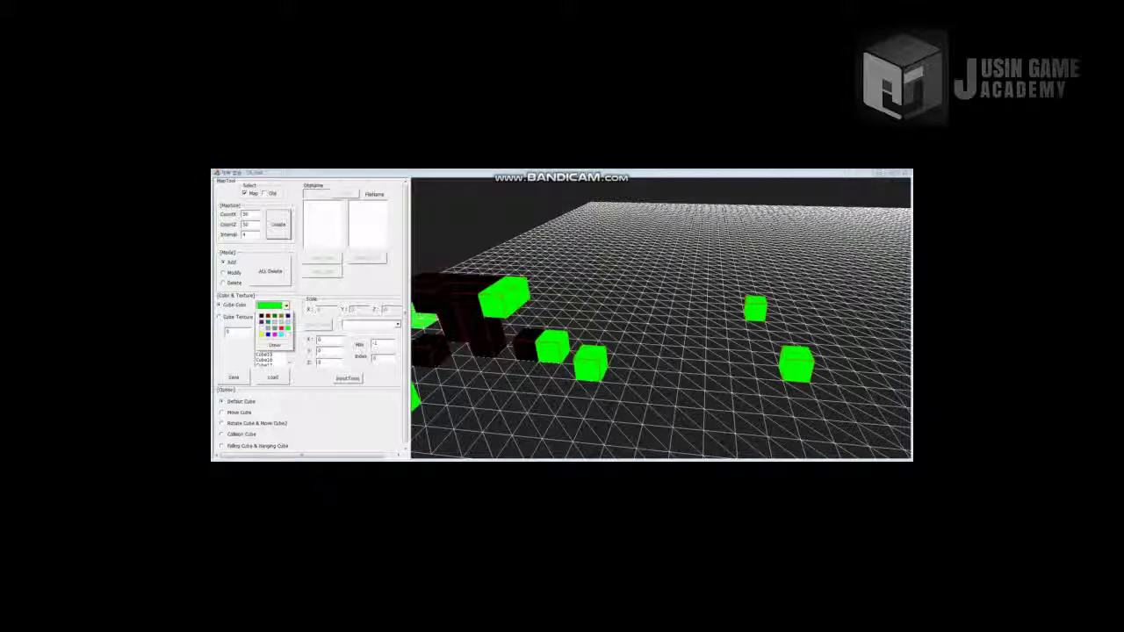
click(270, 336)
click(630, 404)
click(648, 344)
click(620, 311)
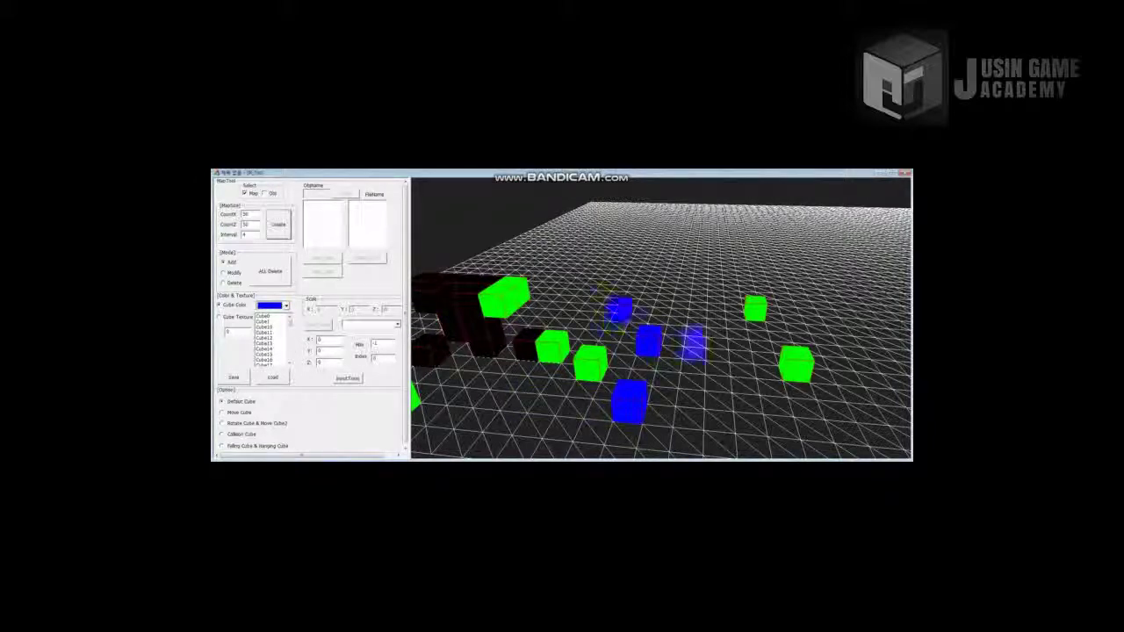
- Set the cube color to yellow and stack yellow cubes on top of the green, blue and black cubes
click(287, 305)
click(261, 334)
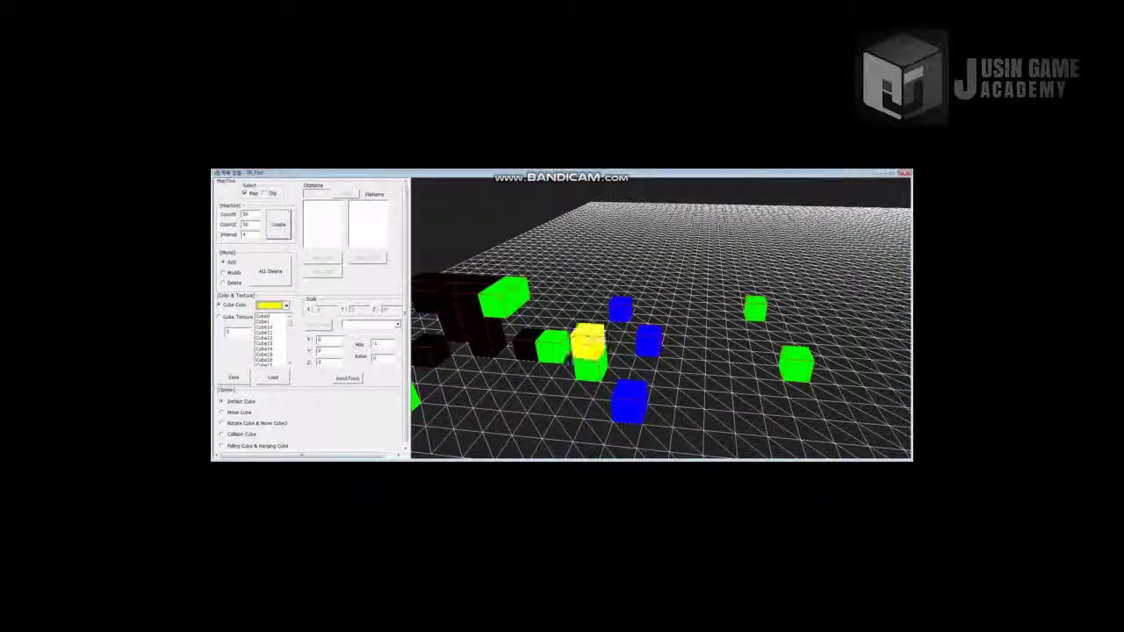
click(591, 350)
click(649, 331)
click(587, 332)
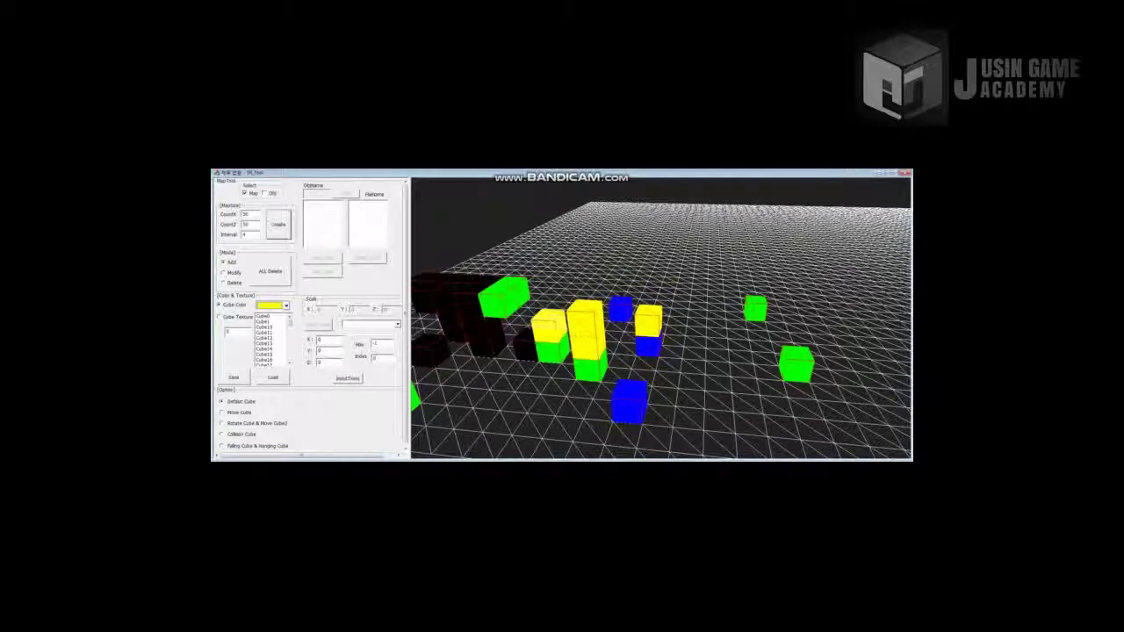
click(525, 337)
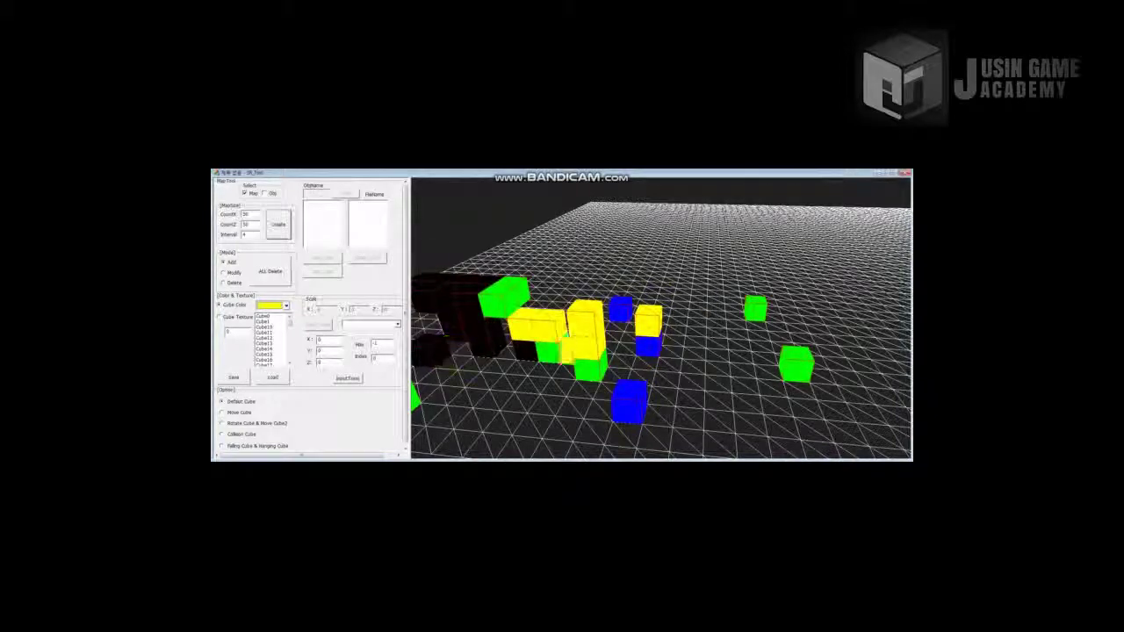
- Set the cube color to red and, in Modify mode, recolor the front blue cube and the yellow cube above the rear blue one
click(285, 305)
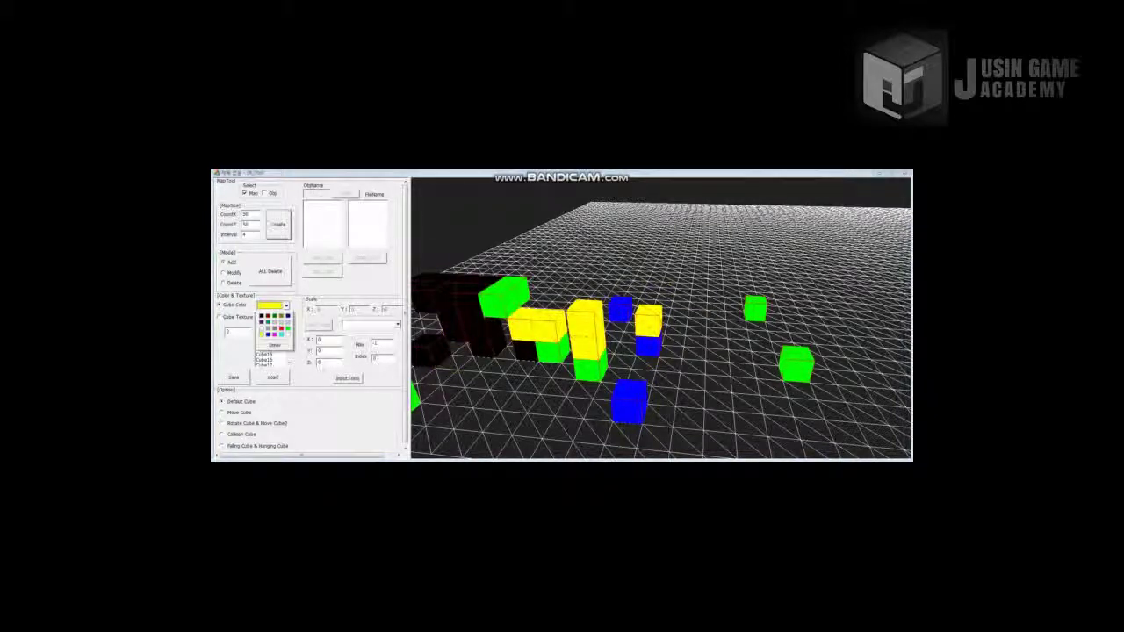
click(281, 328)
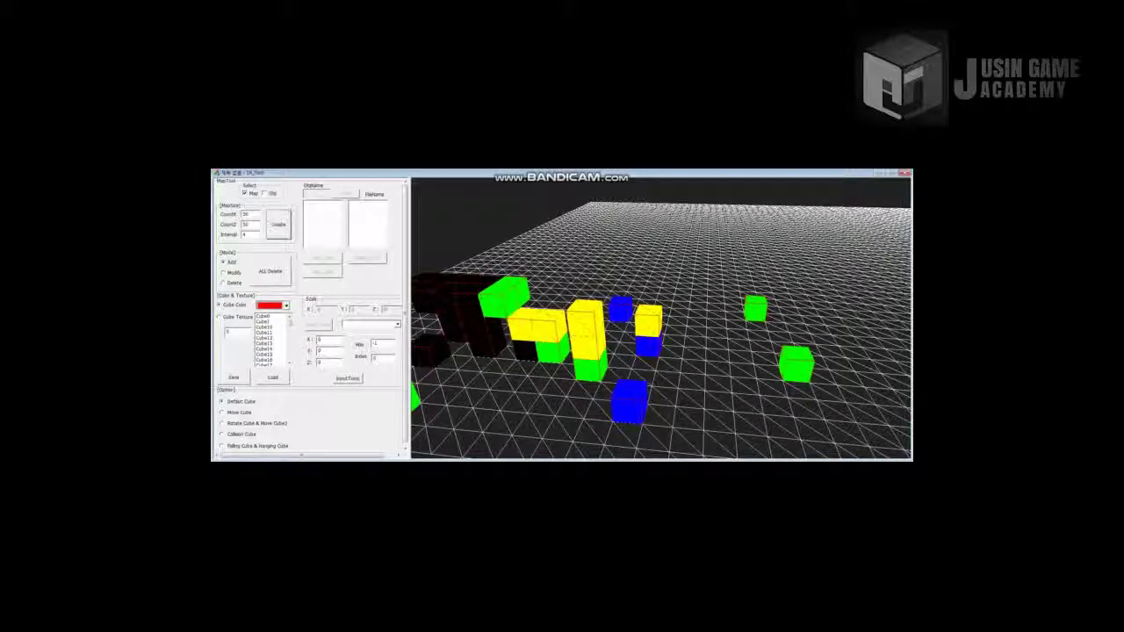
click(224, 273)
click(629, 402)
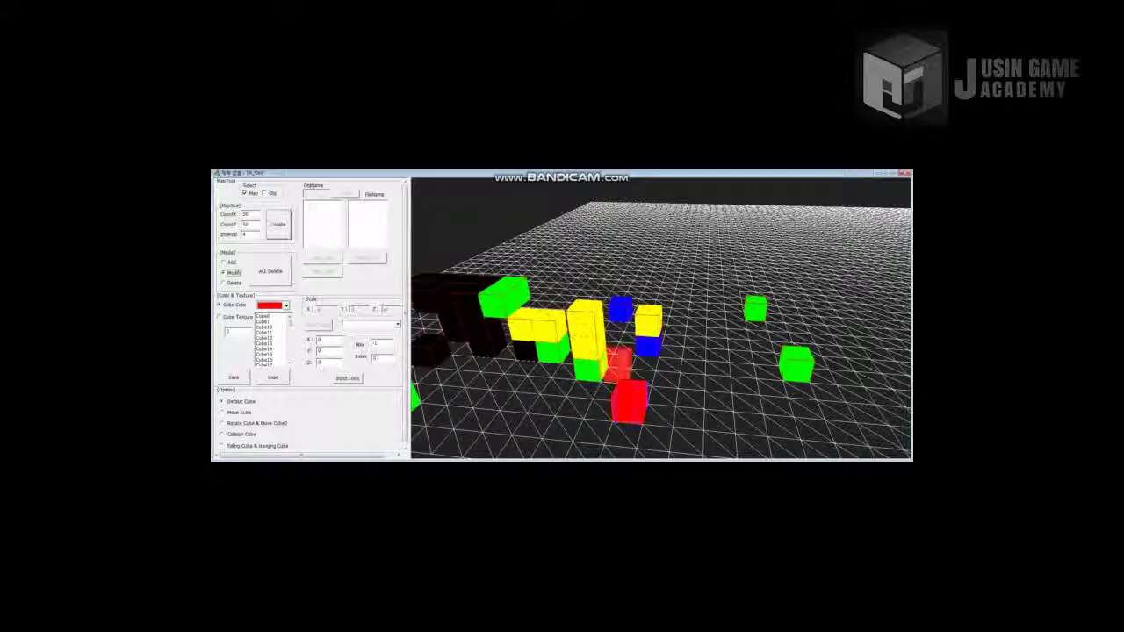
click(648, 319)
key(d)
key(w)
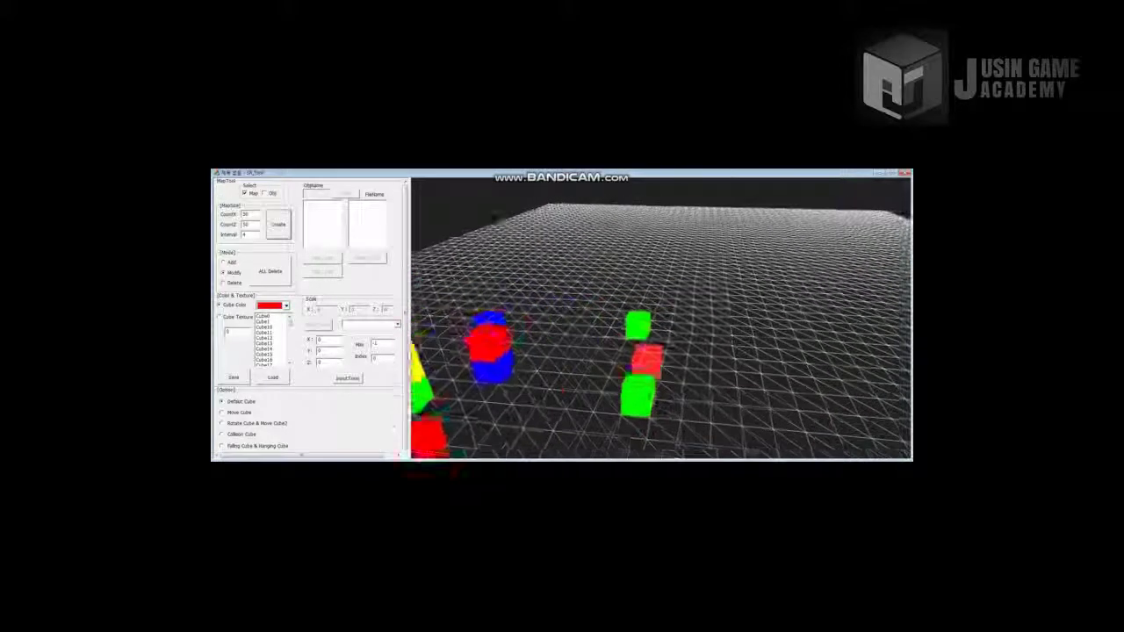
- Recolor one isolated green cube and the front end and front leg of the black structure red
click(586, 417)
key(a)
key(s)
key(w)
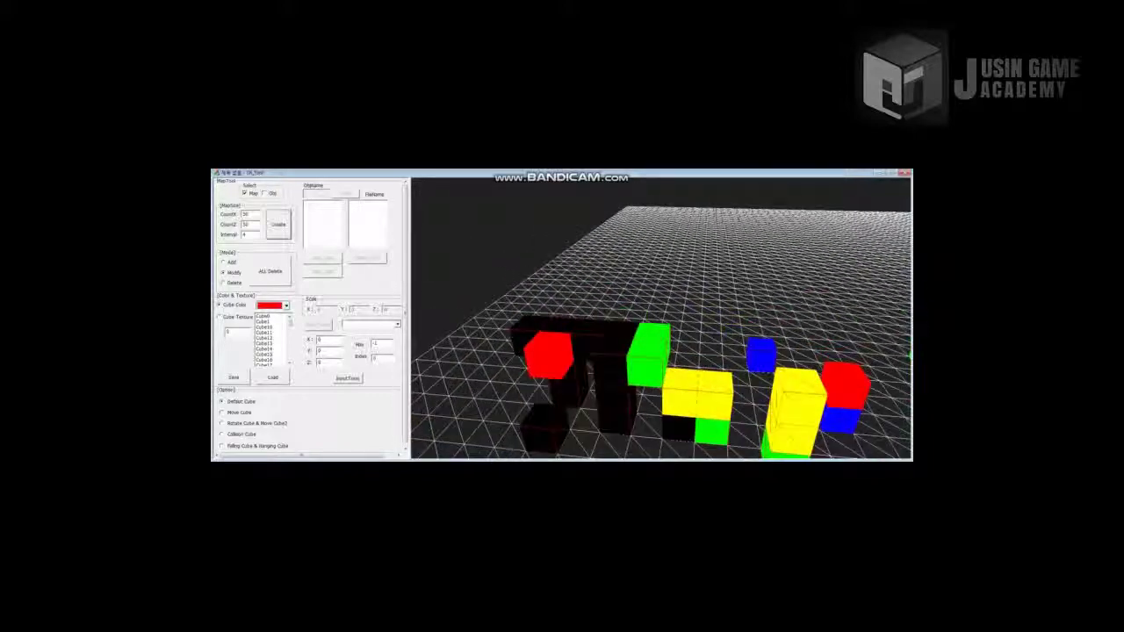
click(531, 333)
key(a)
key(d)
click(569, 343)
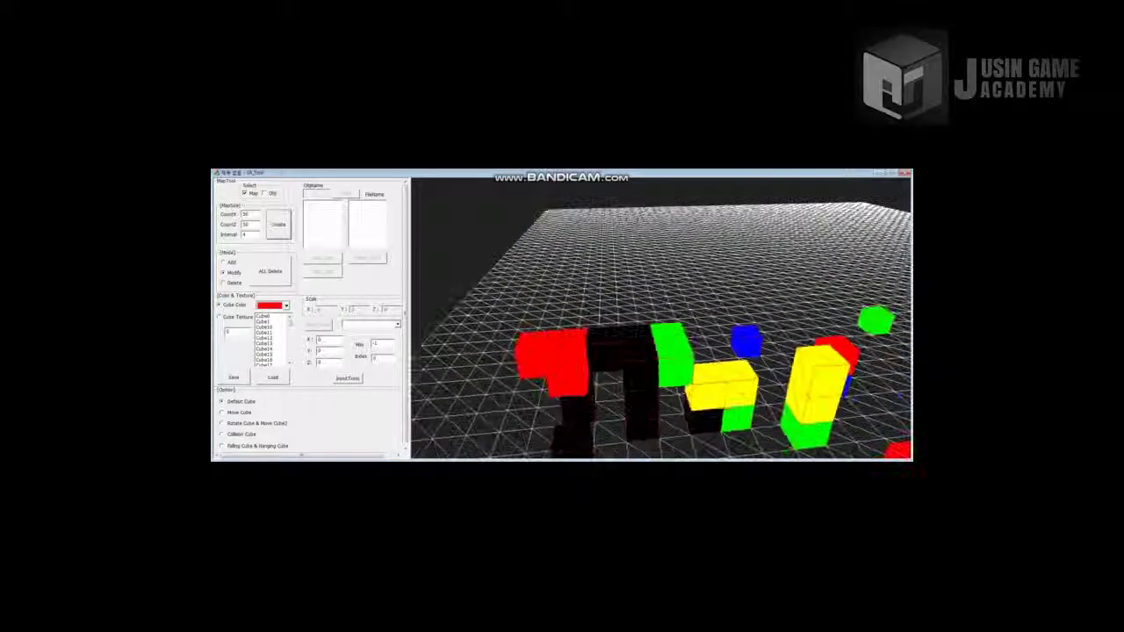
key(s)
key(w)
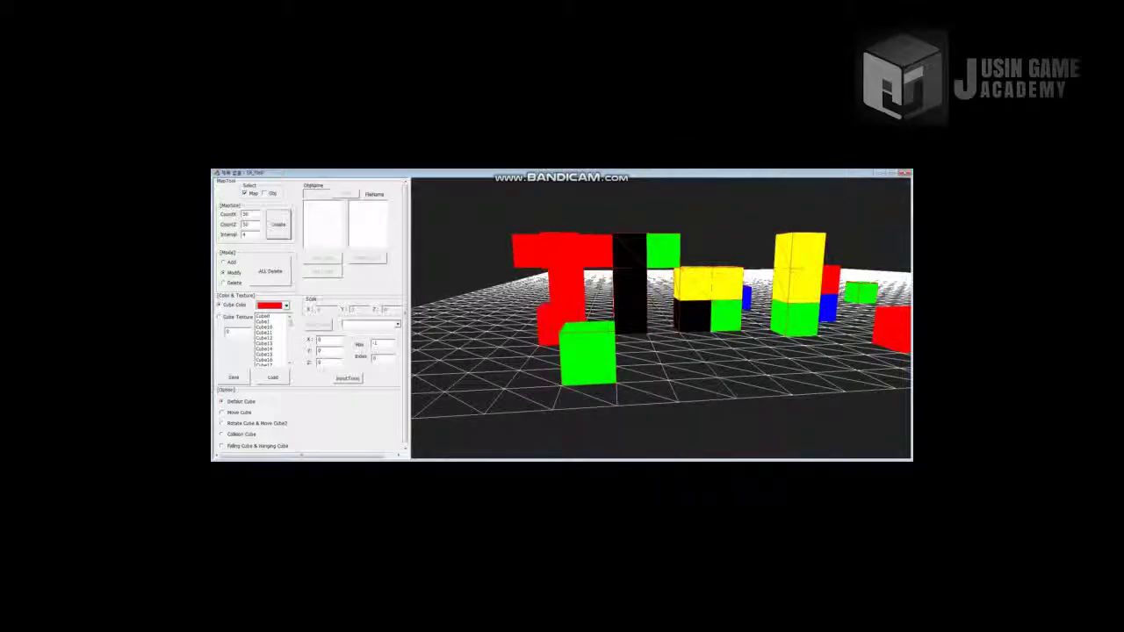
- Set the cube color to teal and recolor all three cubes of the remaining black column
click(285, 305)
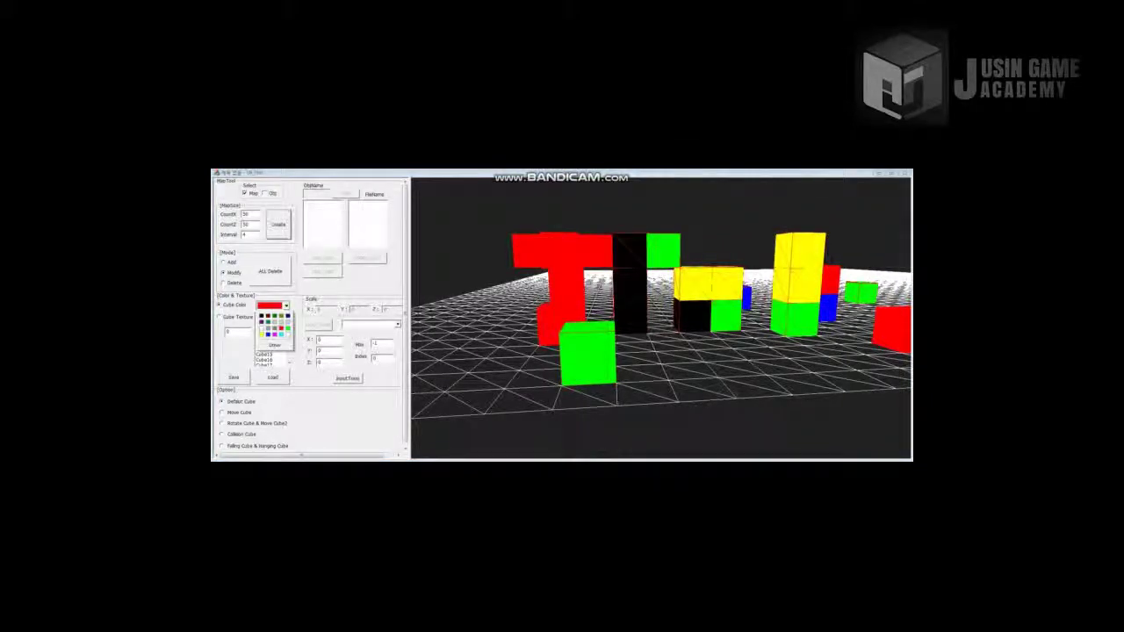
click(268, 335)
click(286, 305)
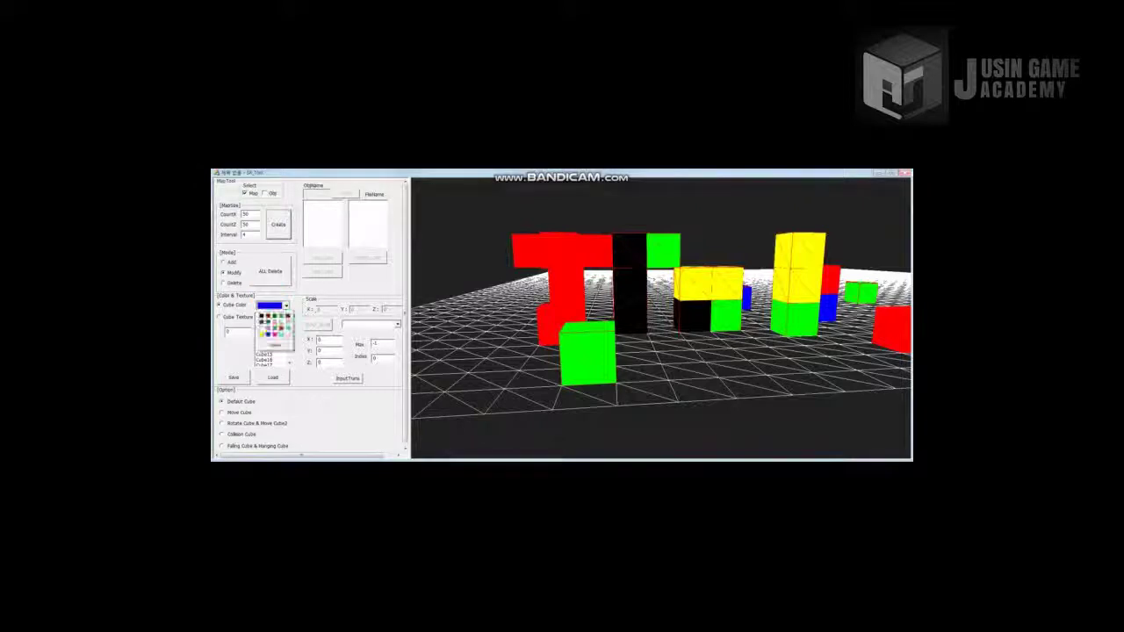
click(268, 323)
click(629, 250)
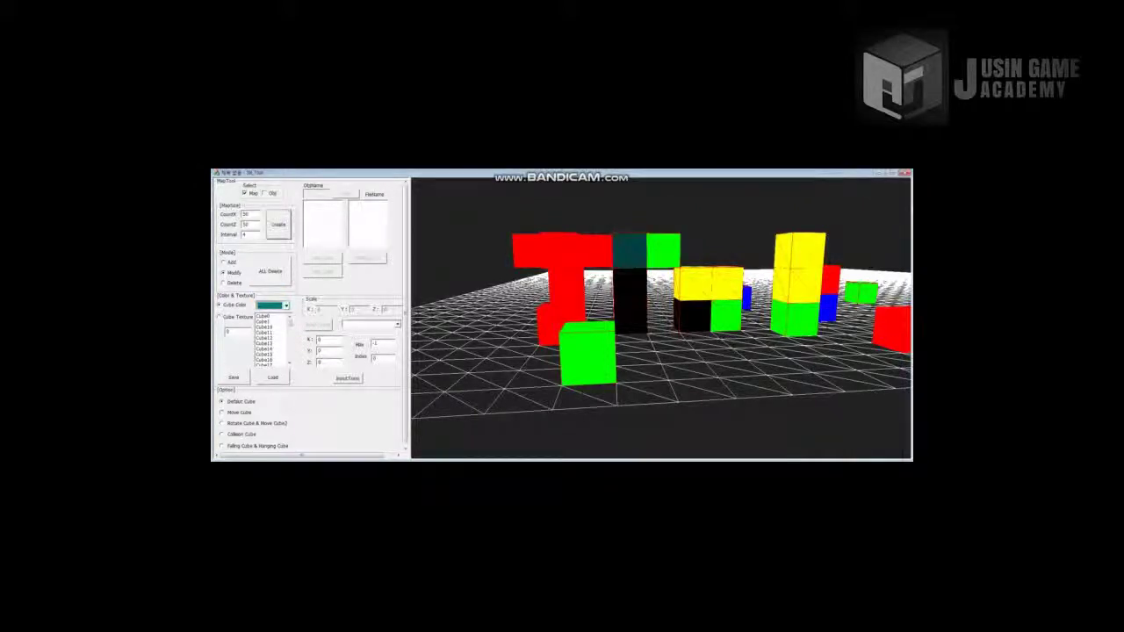
click(630, 285)
click(631, 318)
- Recolor the two-by-two block and the yellow and green column beside it teal
click(692, 284)
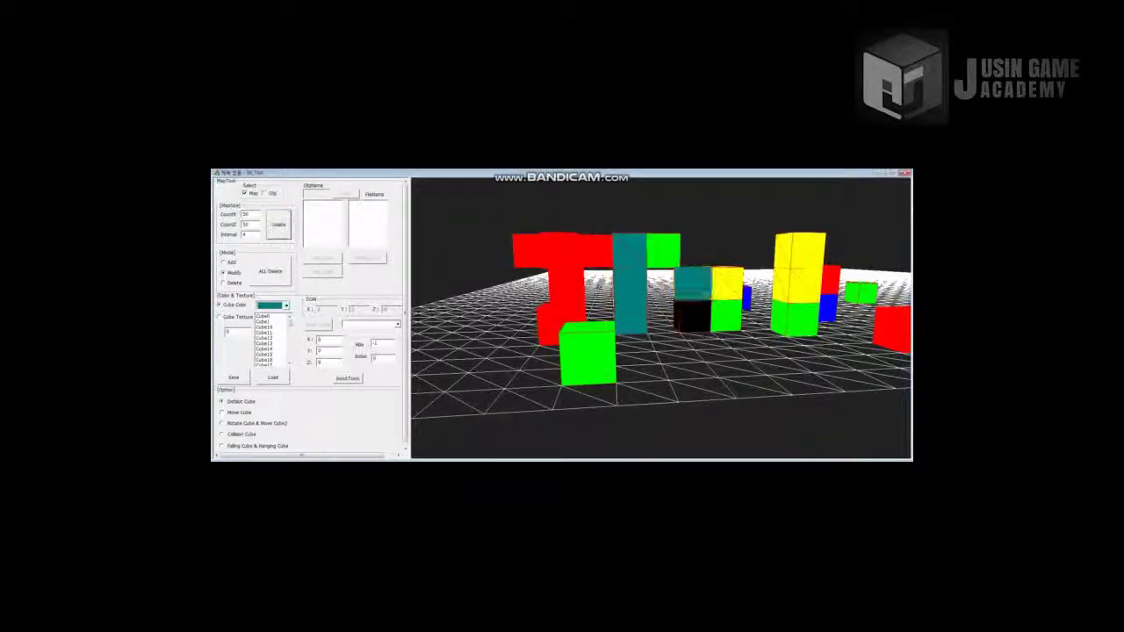
click(727, 284)
click(693, 316)
click(728, 317)
click(800, 251)
click(800, 285)
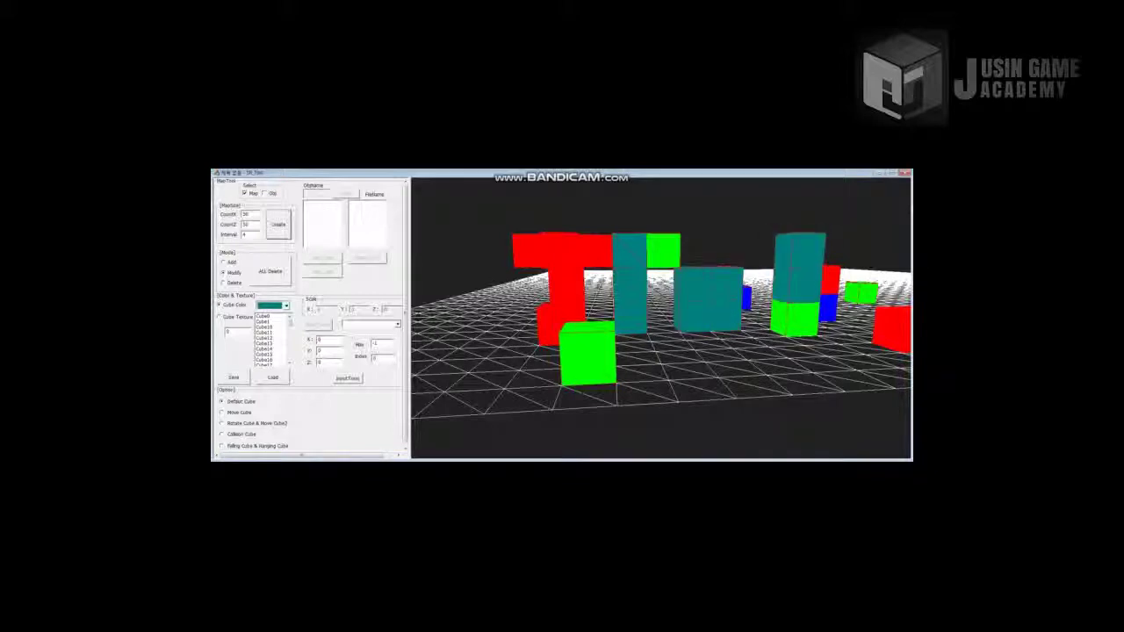
click(796, 319)
key(d)
click(444, 318)
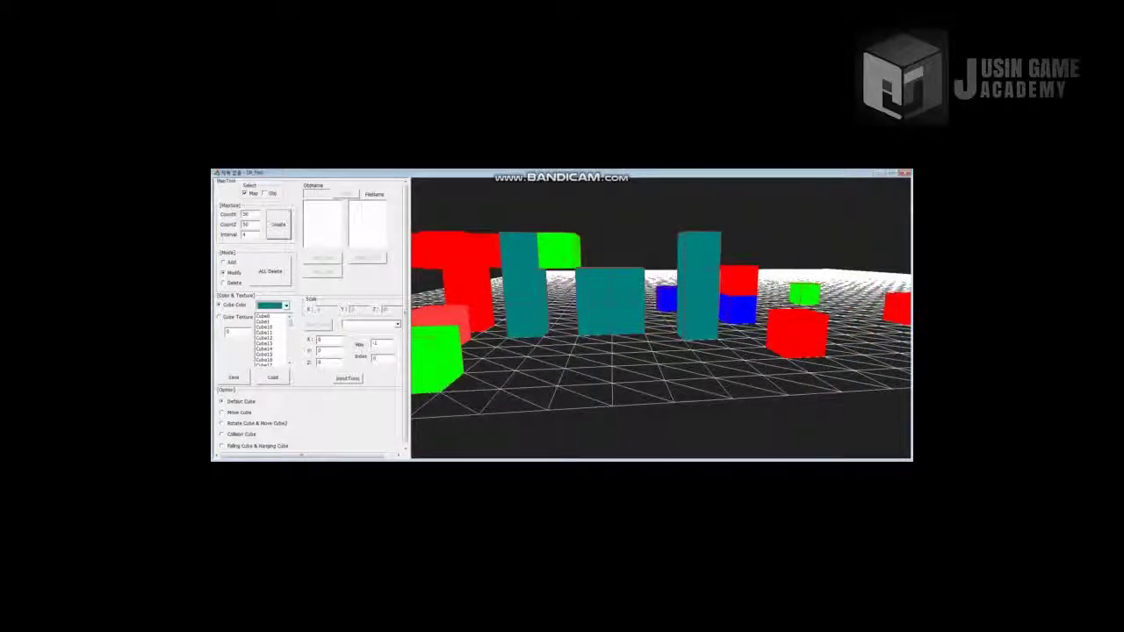
- In Delete mode with the color set to red, delete the first teal column's lower cubes, one lower block cube and a raised green cube
click(225, 283)
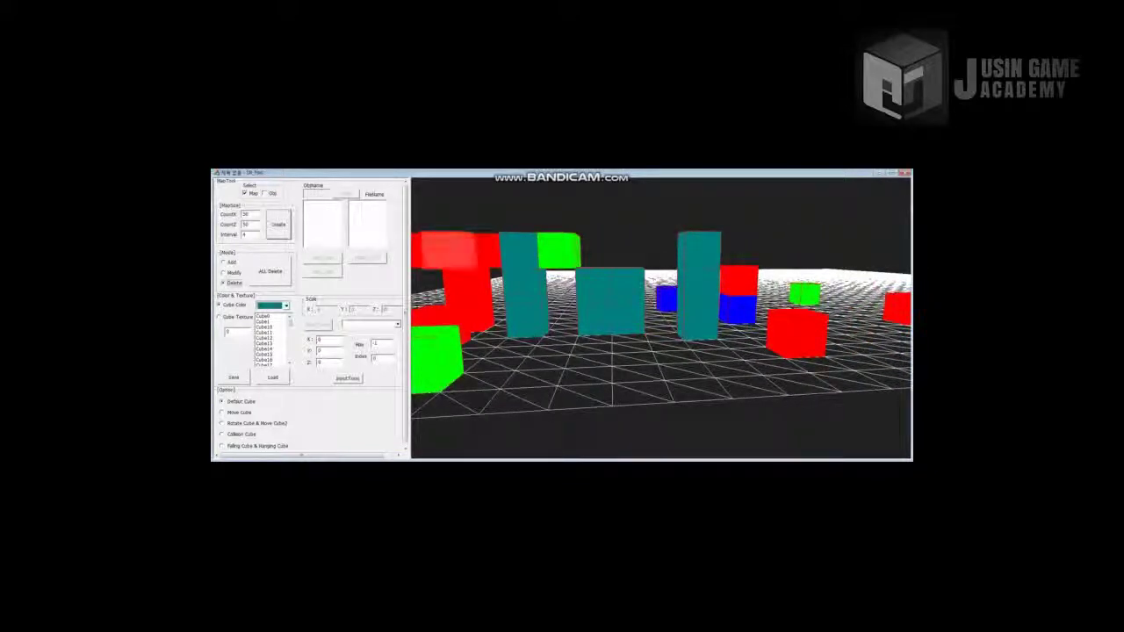
click(286, 306)
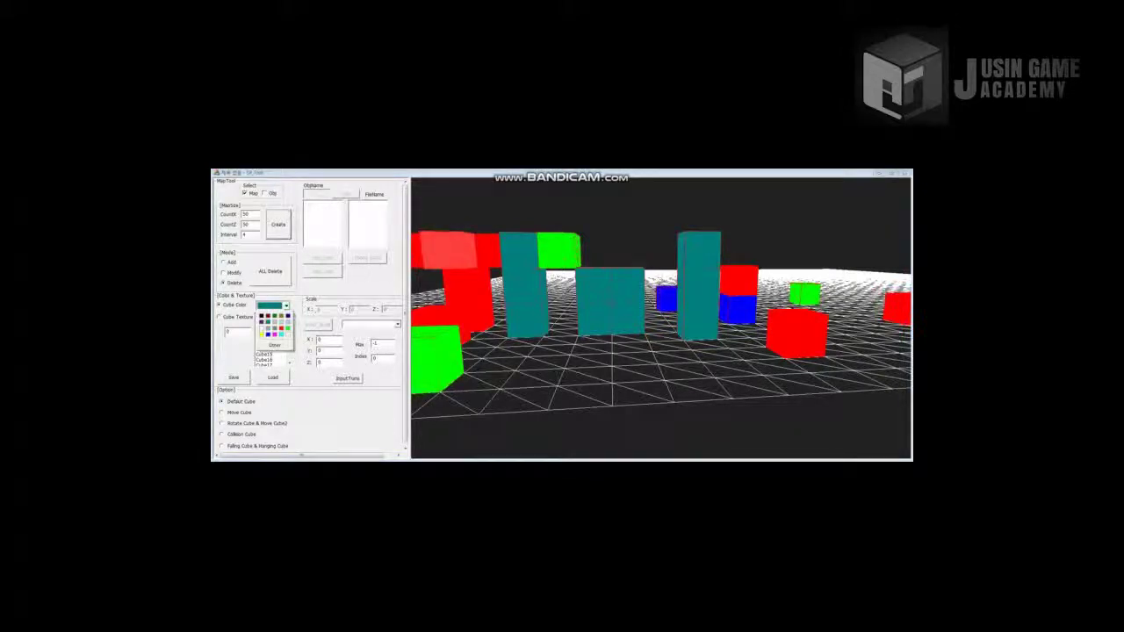
click(281, 329)
click(524, 284)
click(528, 319)
click(594, 319)
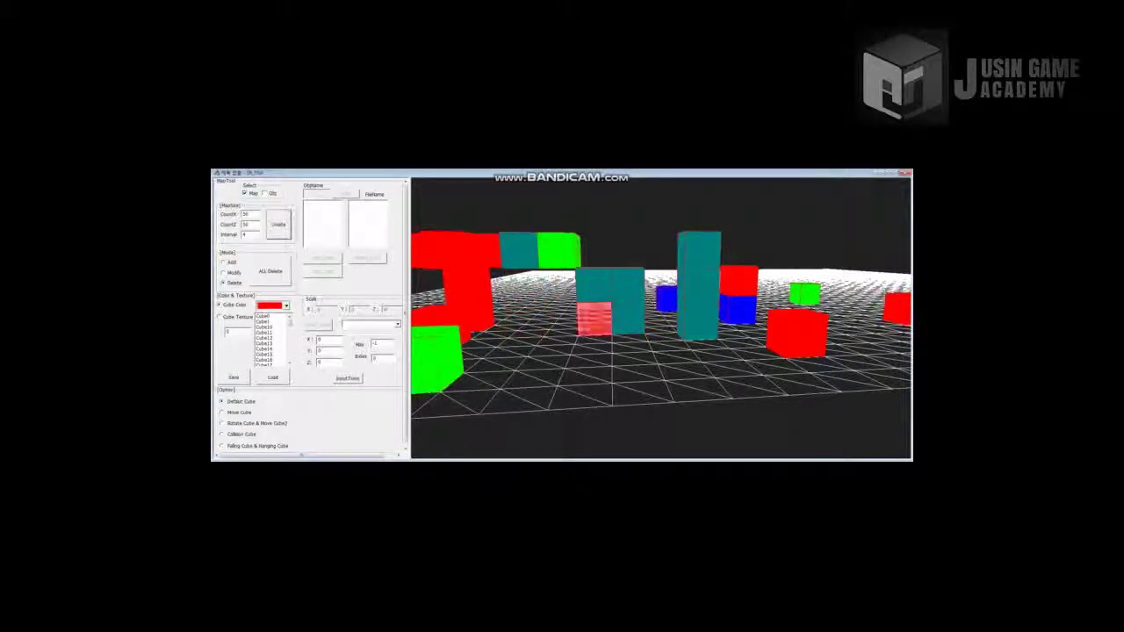
click(559, 251)
- Set the cube color to green and delete the red column along with the raised red and teal bar cubes
click(285, 305)
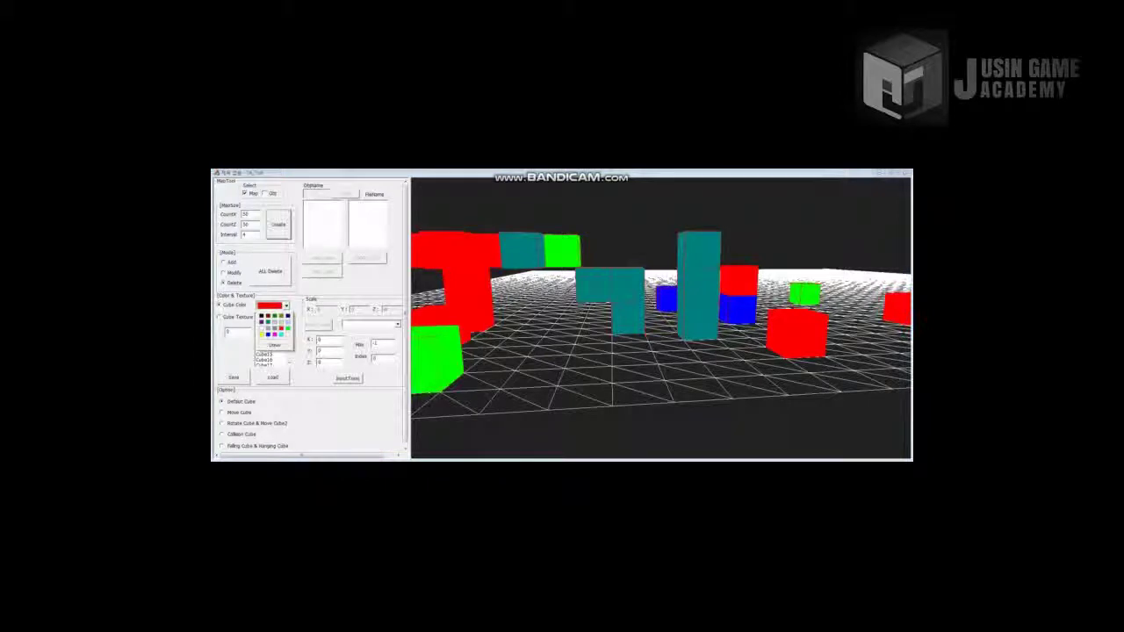
click(287, 328)
click(468, 285)
click(474, 315)
click(474, 305)
click(522, 251)
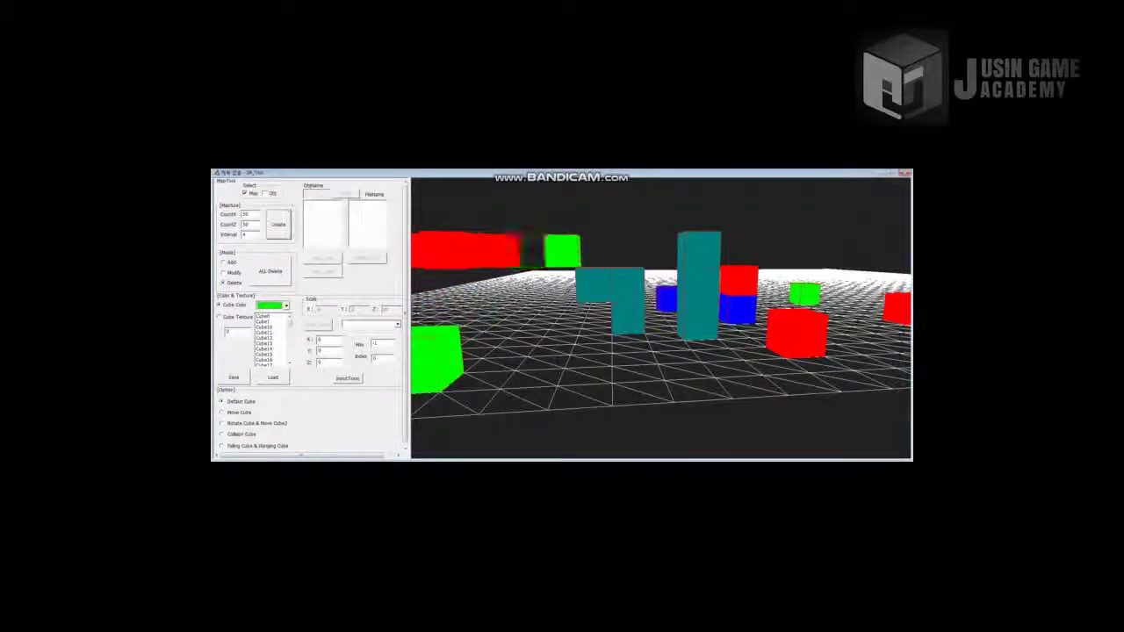
click(498, 252)
click(466, 251)
click(435, 251)
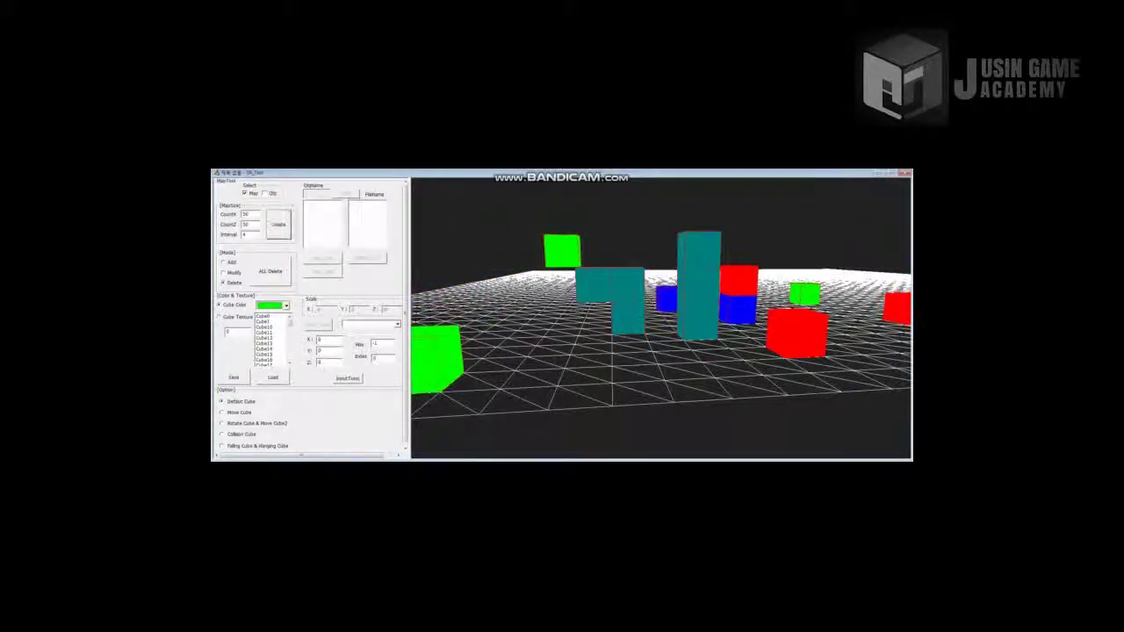
- Delete the floating green cube, the tall teal column's lower cubes, two teal block cubes, the blue cube under the red one, and the front red cube
click(562, 252)
key(d)
click(586, 289)
click(586, 324)
click(522, 319)
click(479, 288)
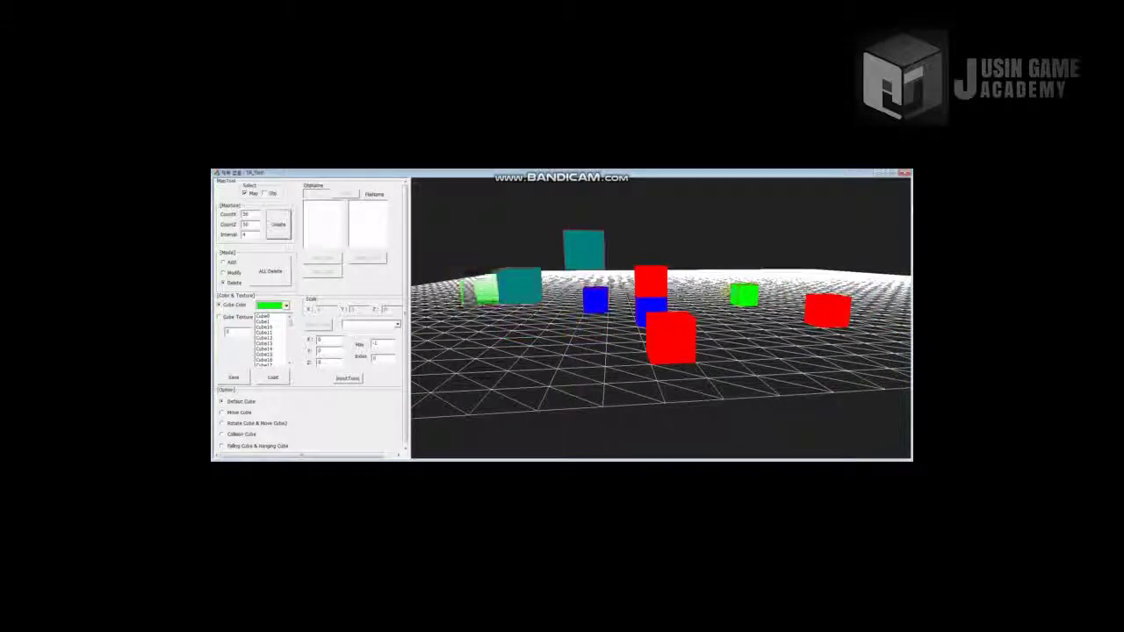
click(650, 309)
click(665, 329)
- Switch to Add mode and place green cubes around the remaining colored cubes and across the middle of the grid
key(s)
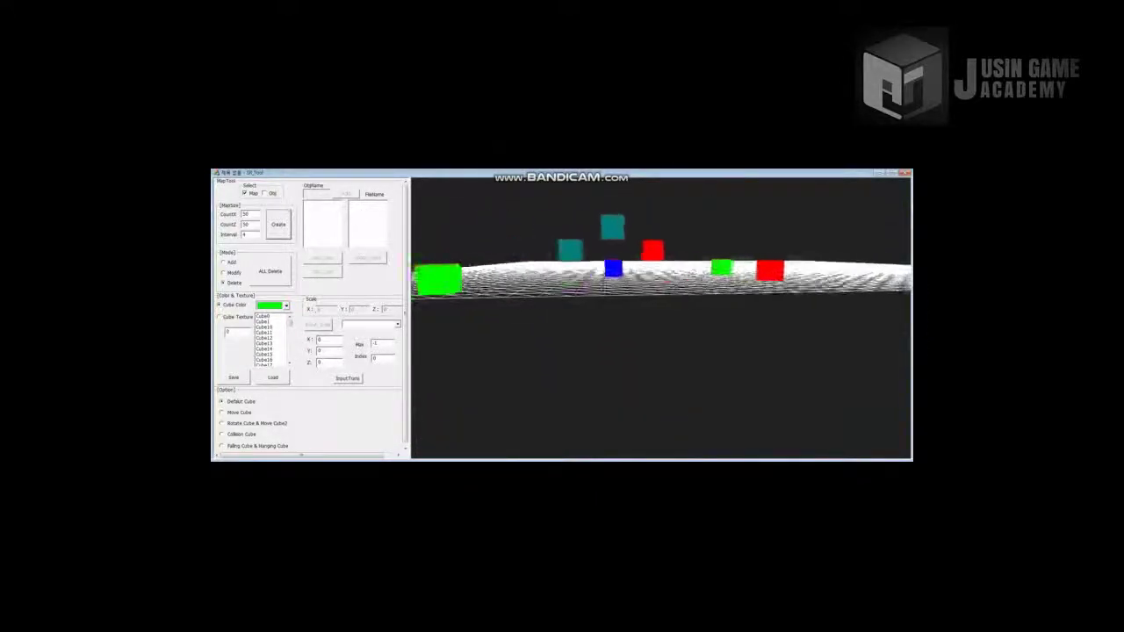
key(s)
key(s)
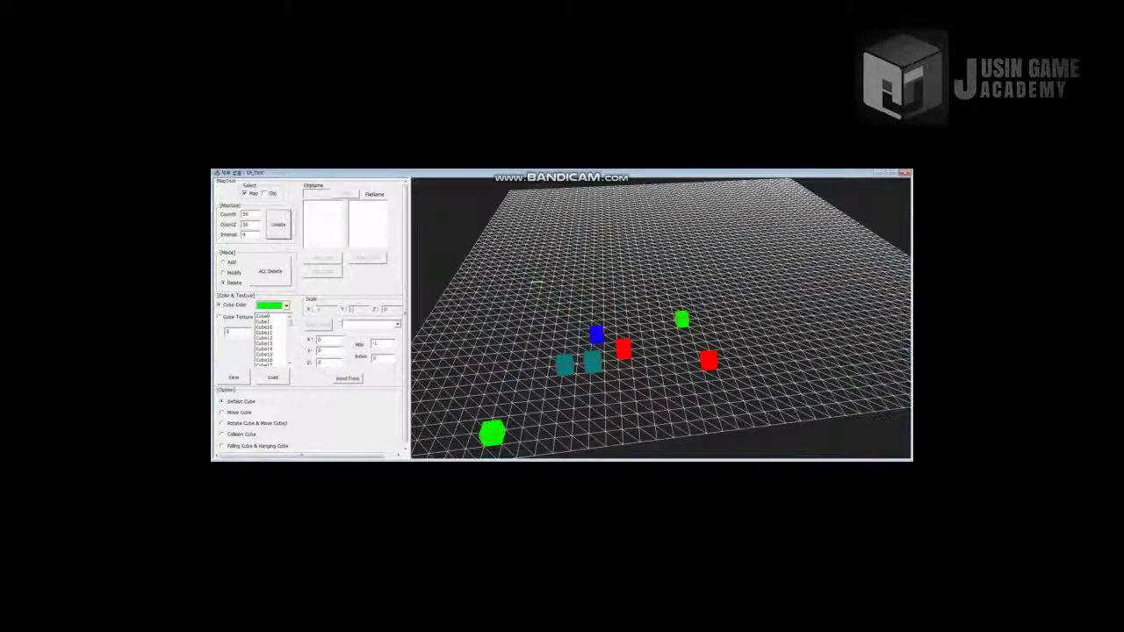
click(230, 263)
click(519, 298)
click(635, 259)
click(704, 264)
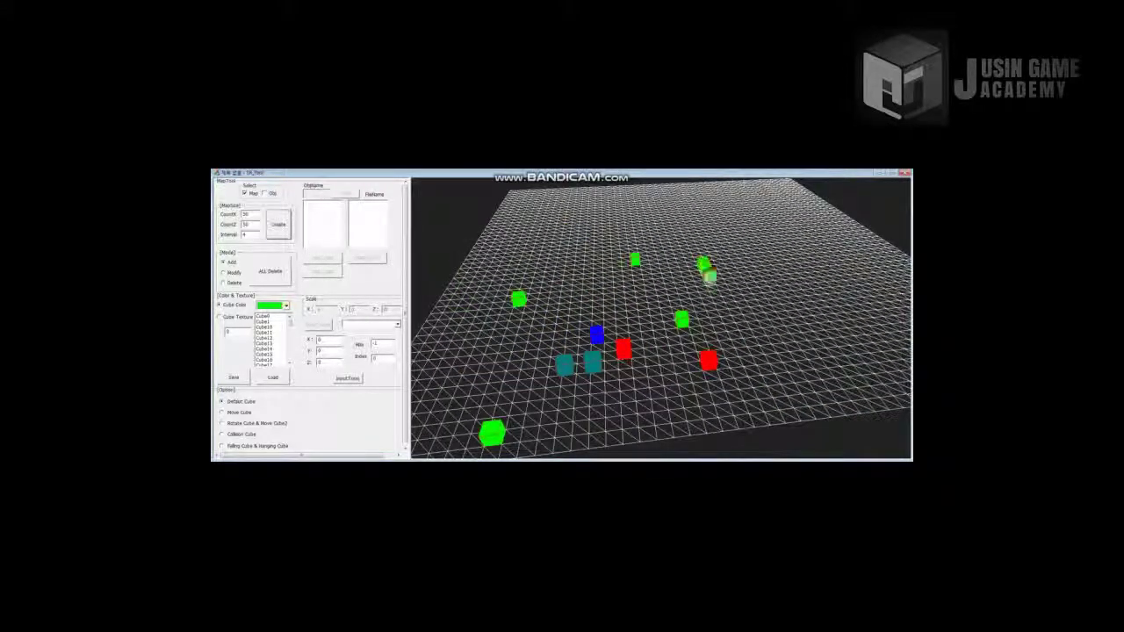
click(720, 295)
click(689, 304)
click(516, 288)
click(509, 327)
click(453, 340)
click(609, 341)
click(792, 302)
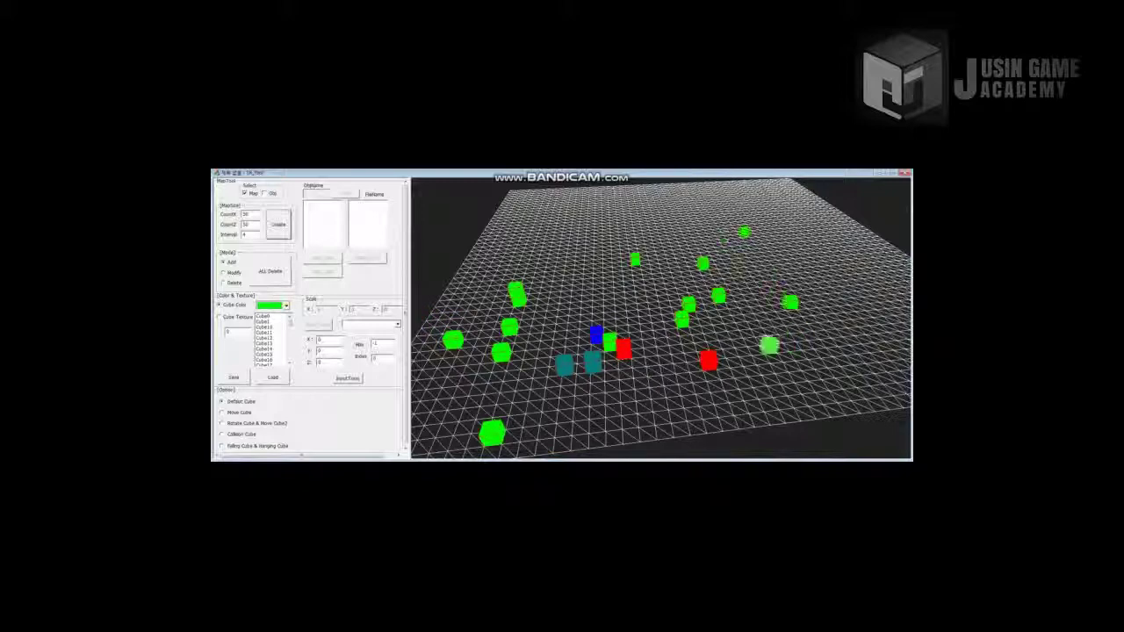
- Scatter more green cubes toward the far edge and the right-hand side of the grid
click(732, 349)
click(630, 291)
click(579, 246)
click(533, 211)
click(640, 238)
click(641, 227)
key(d)
click(659, 220)
click(653, 222)
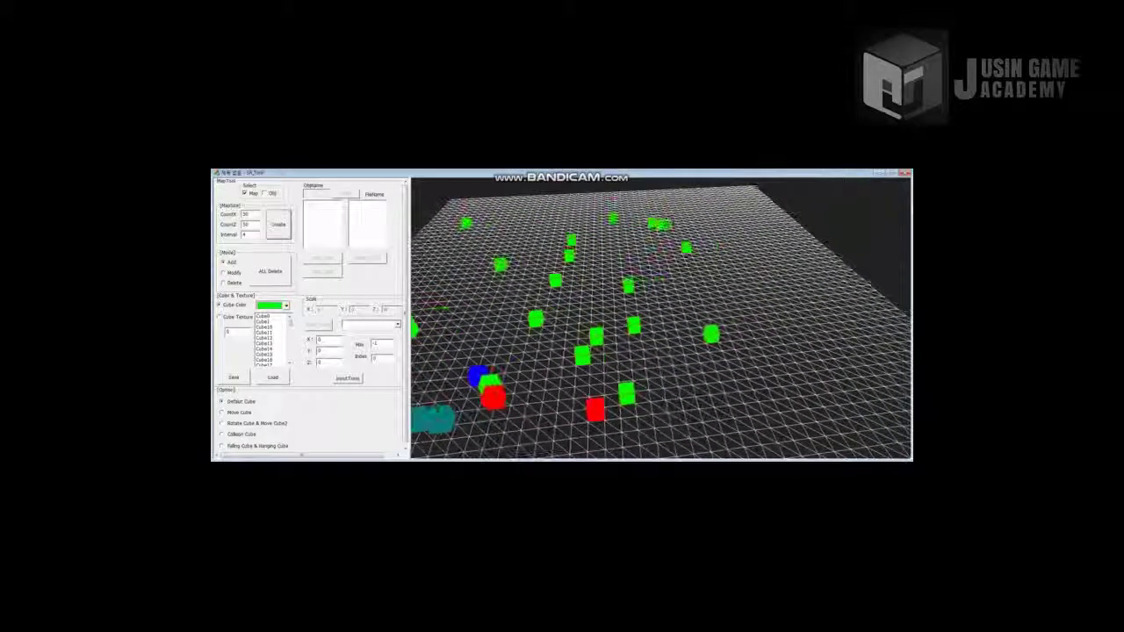
click(696, 251)
click(744, 301)
click(774, 313)
click(737, 224)
key(a)
key(d)
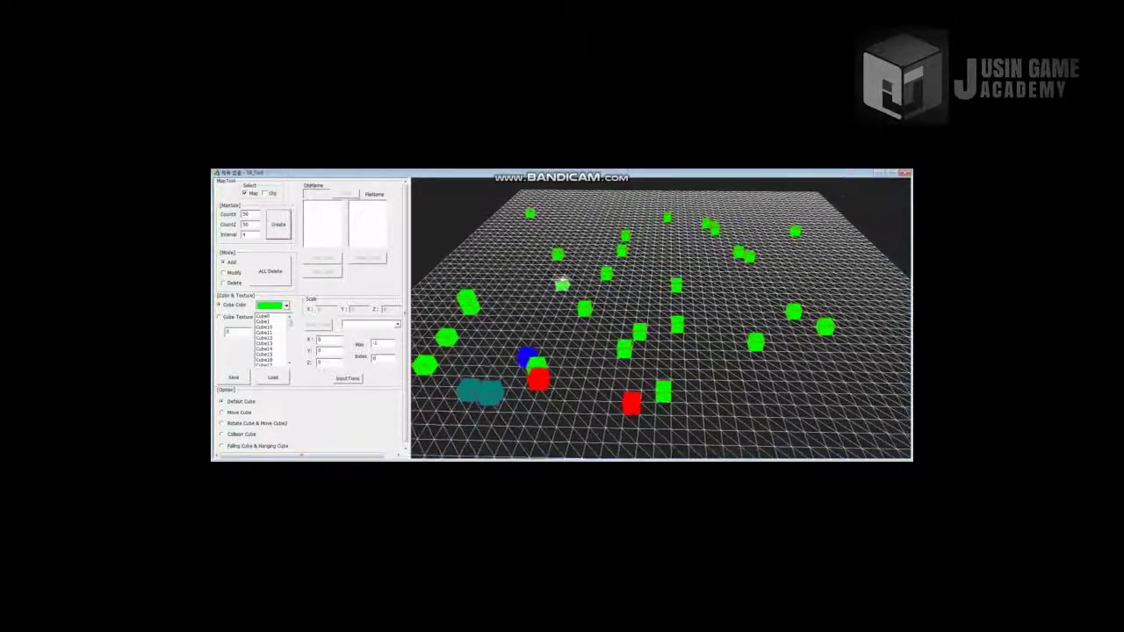
- Delete all cubes from the map grid at once
click(270, 272)
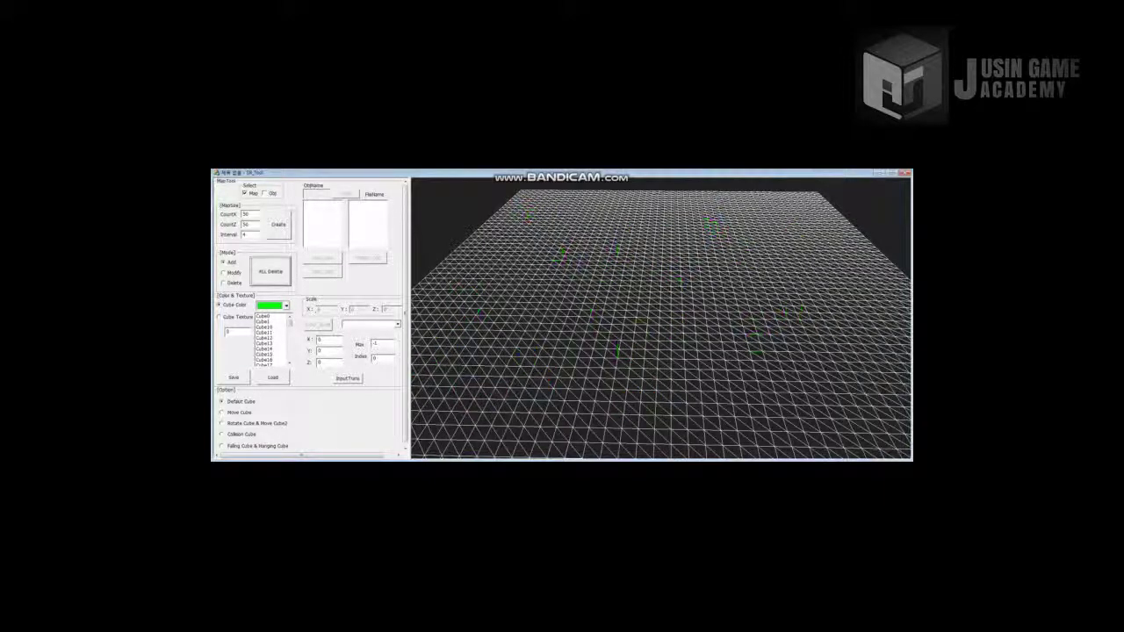
key(s)
key(w)
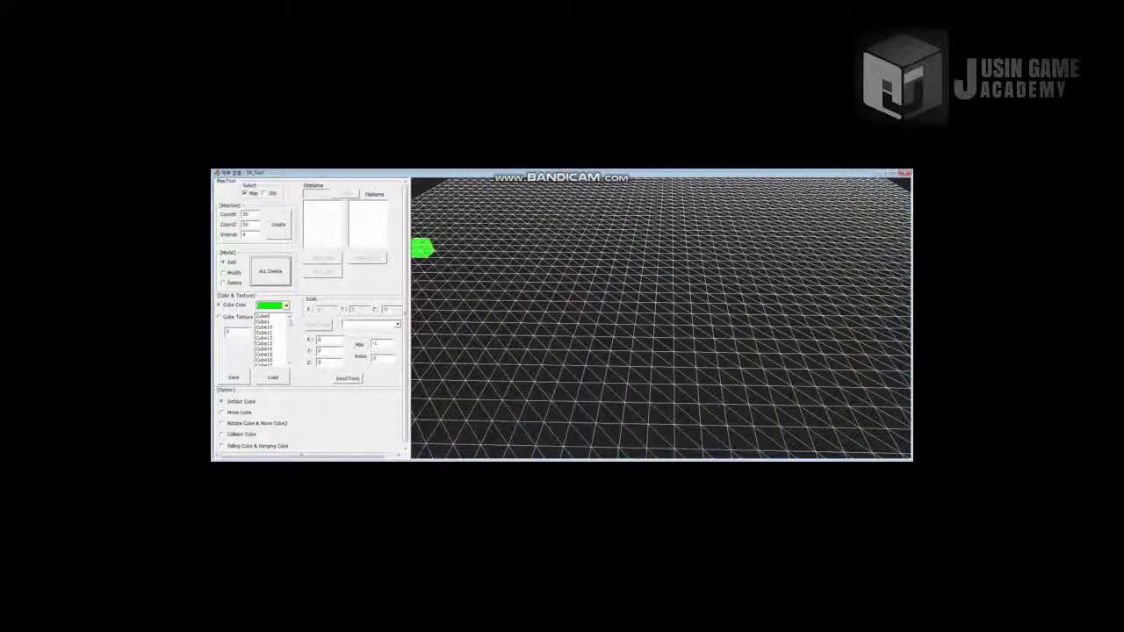
- Switch to Cube Texture, place a grass-textured cube, and build a stepped wall of Cube15 cubes beside it
click(230, 317)
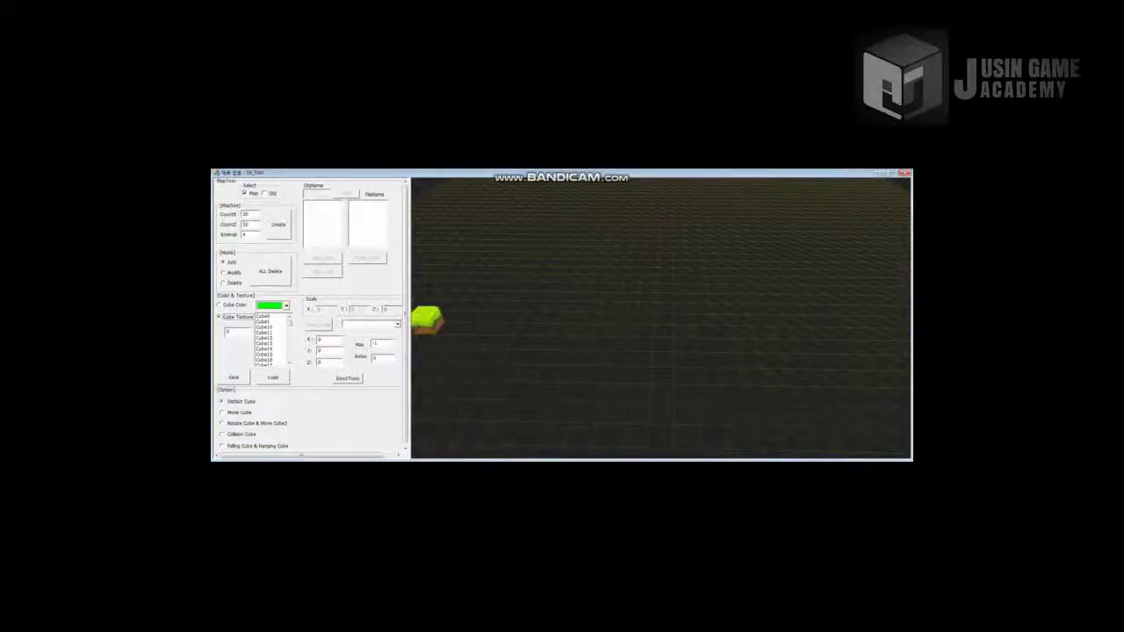
click(575, 353)
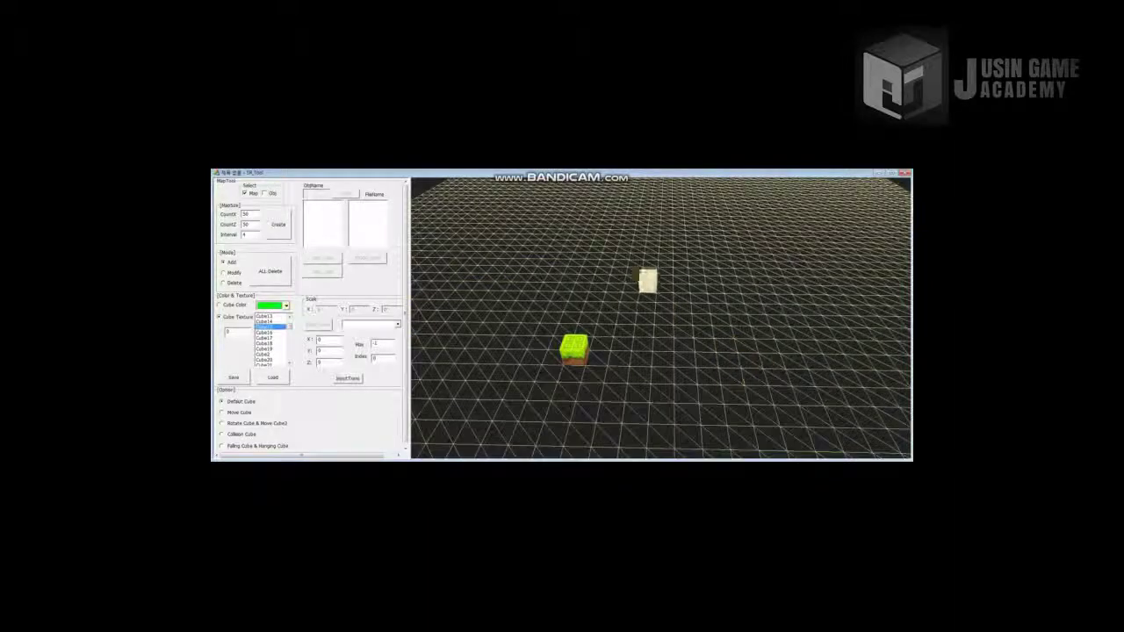
key(d)
key(d)
key(d)
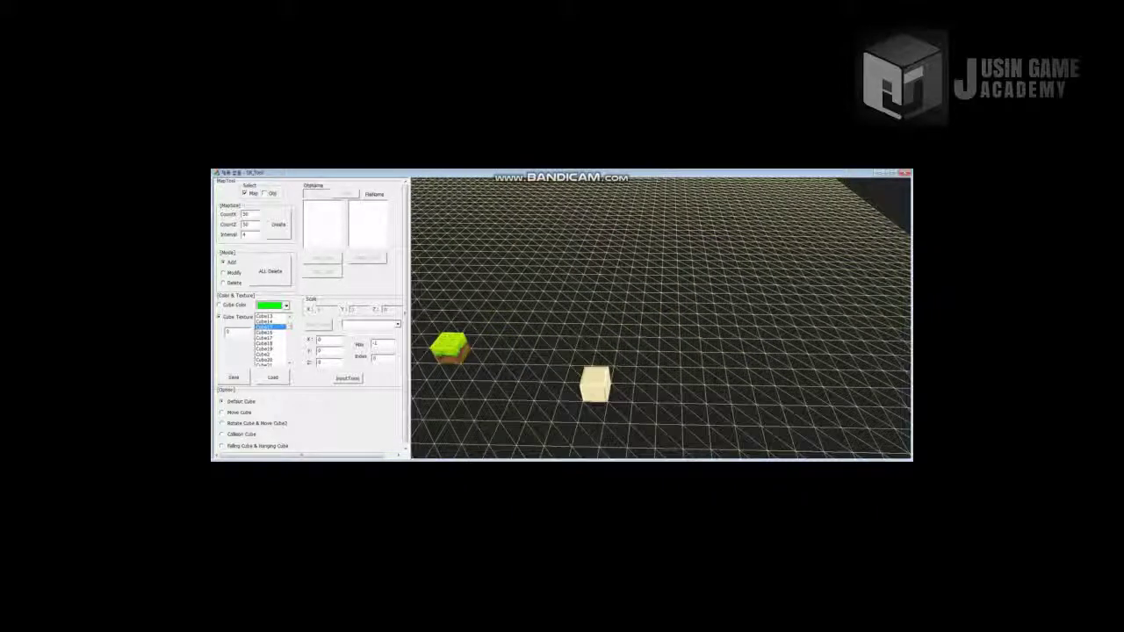
click(593, 368)
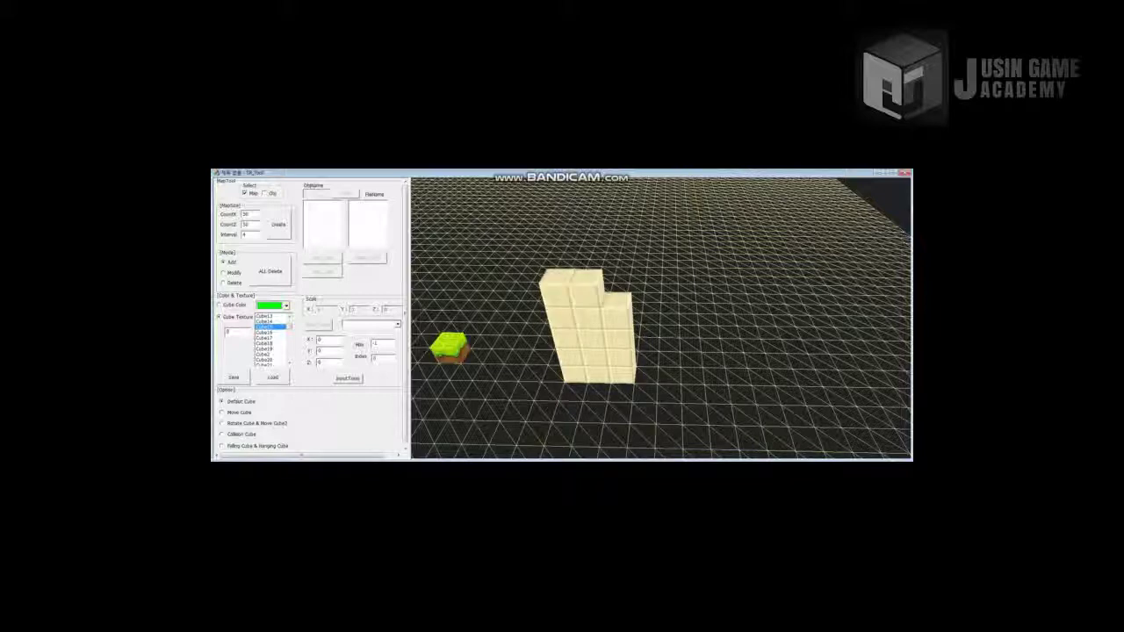
- Complete the top of the wall with Cube16 cubes and delete the cube protruding from its side
click(264, 333)
click(552, 296)
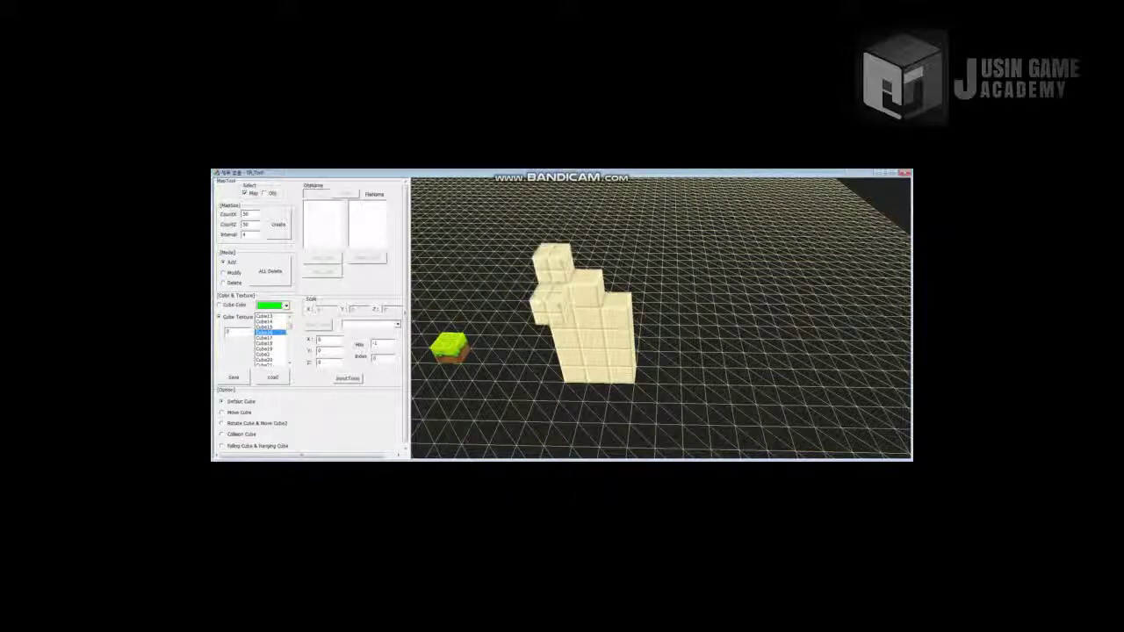
click(617, 276)
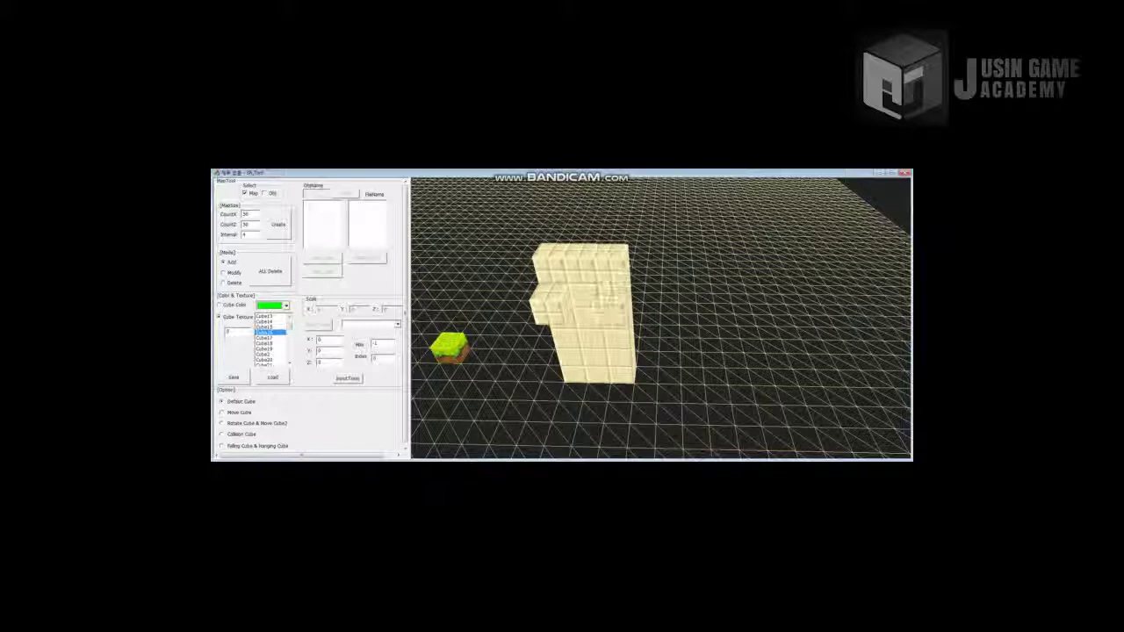
click(224, 283)
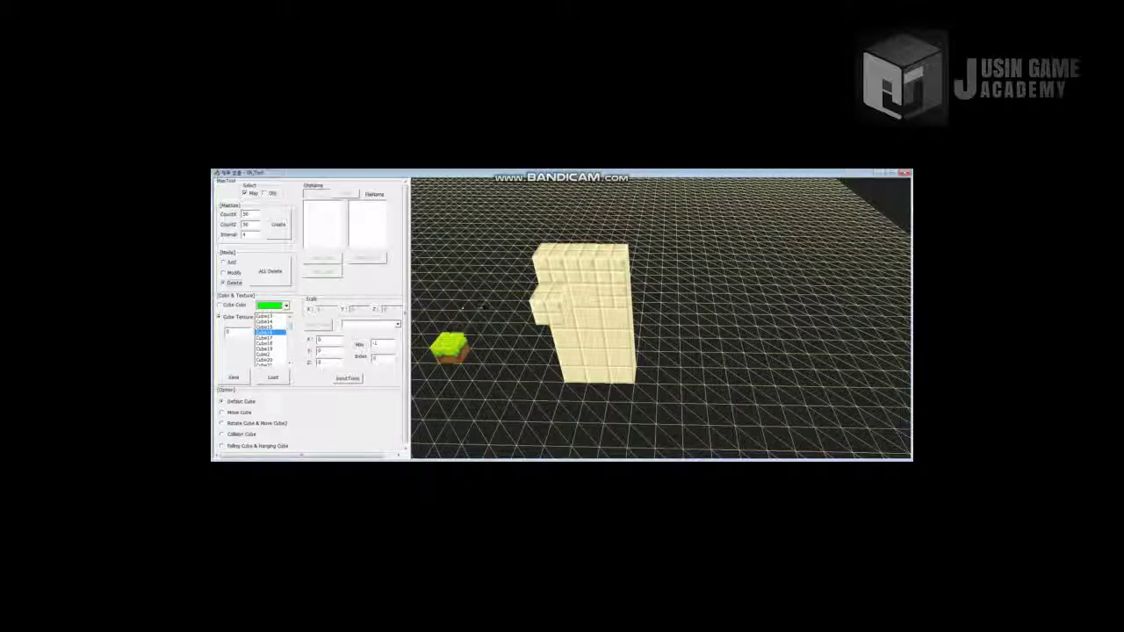
key(d)
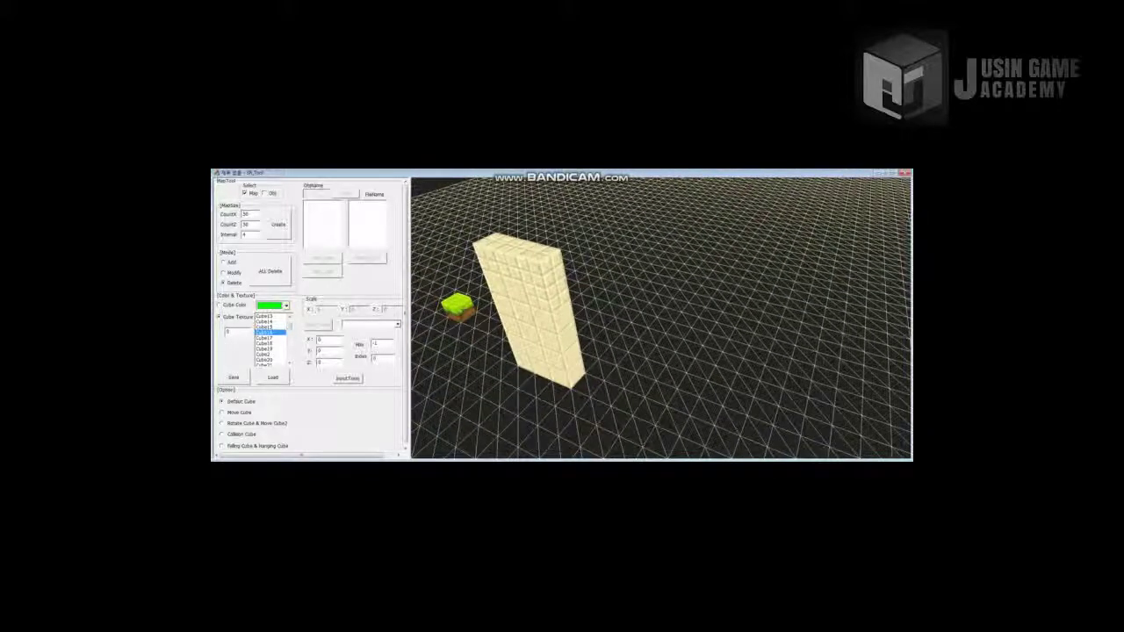
- In Add mode, build an adjoining side wall of Cube16 cubes behind the first wall and add cubes above its top
click(224, 262)
click(590, 356)
click(598, 342)
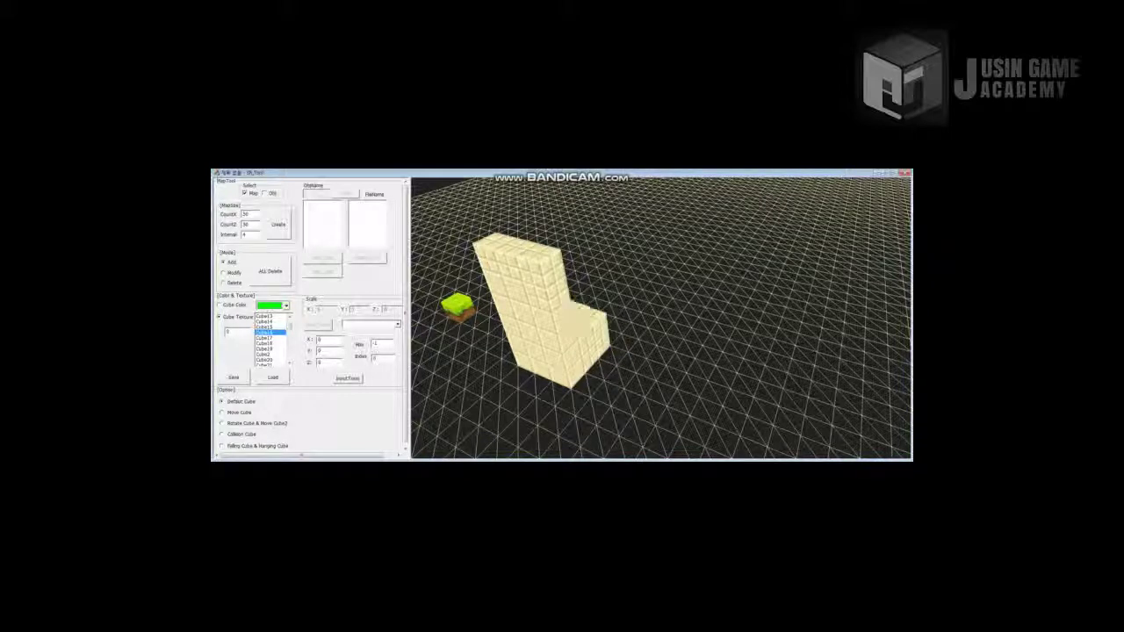
click(597, 322)
click(586, 301)
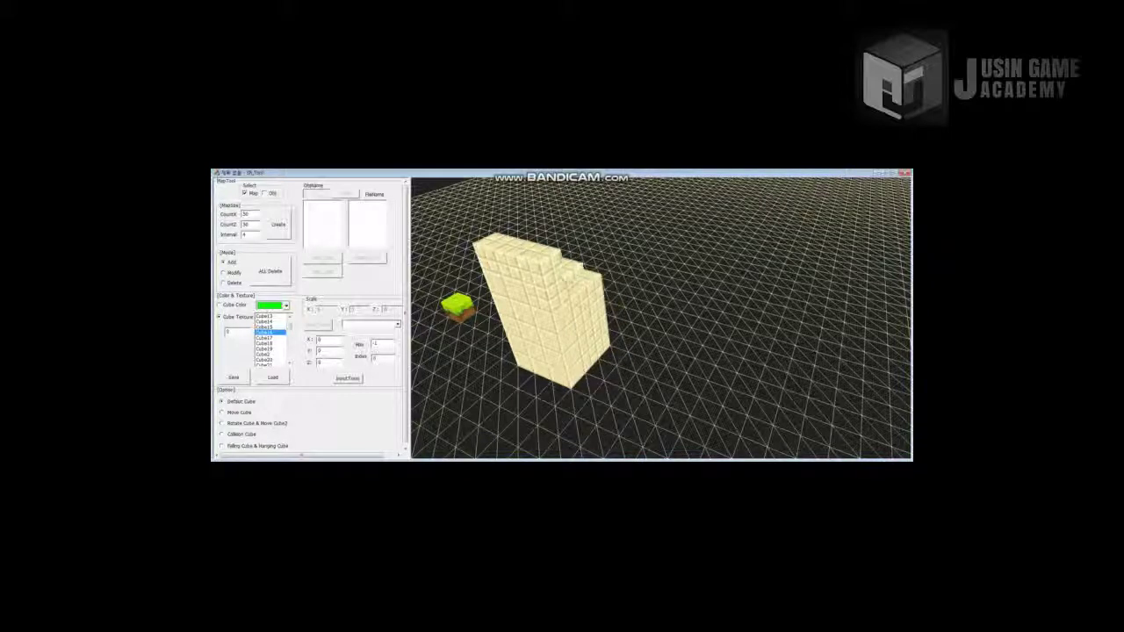
click(580, 273)
click(586, 266)
click(582, 255)
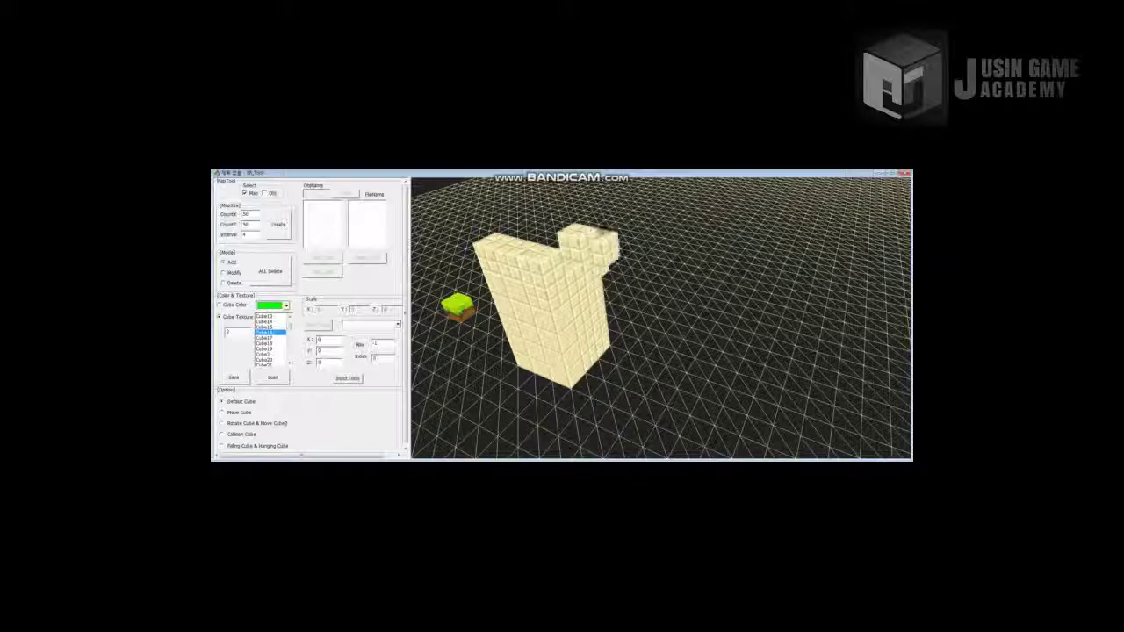
- Add one more cube above the side wall, preview textures including Cube10, Cube13 and Cube15, and choose the grass-topped Cube20
click(567, 246)
key(a)
key(a)
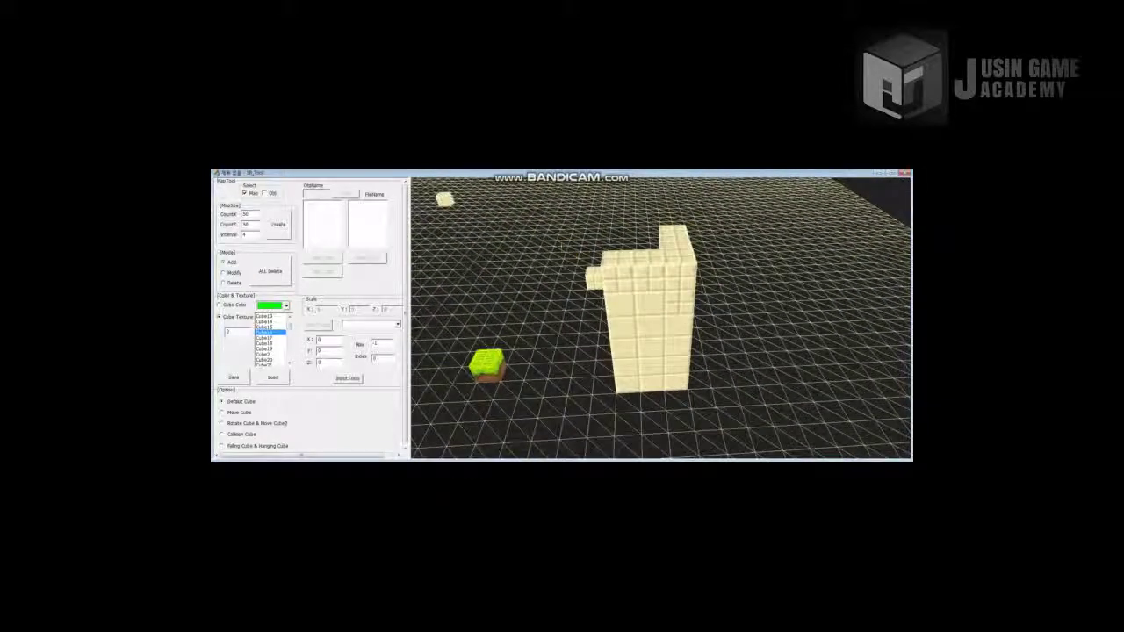
click(265, 316)
scroll(267, 338, up, 2)
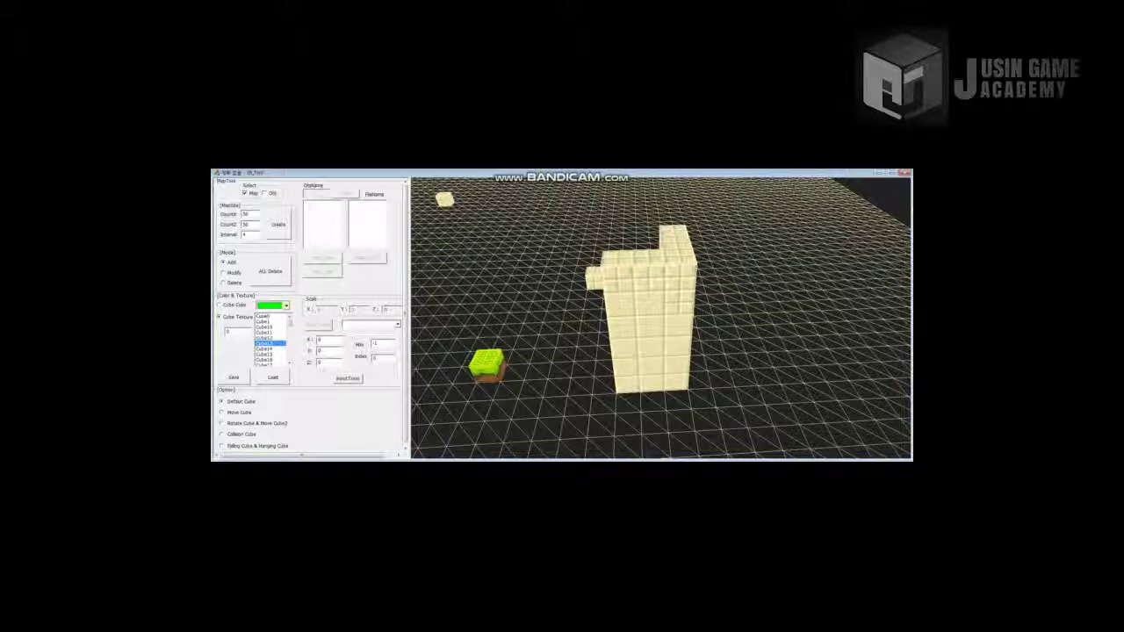
click(264, 338)
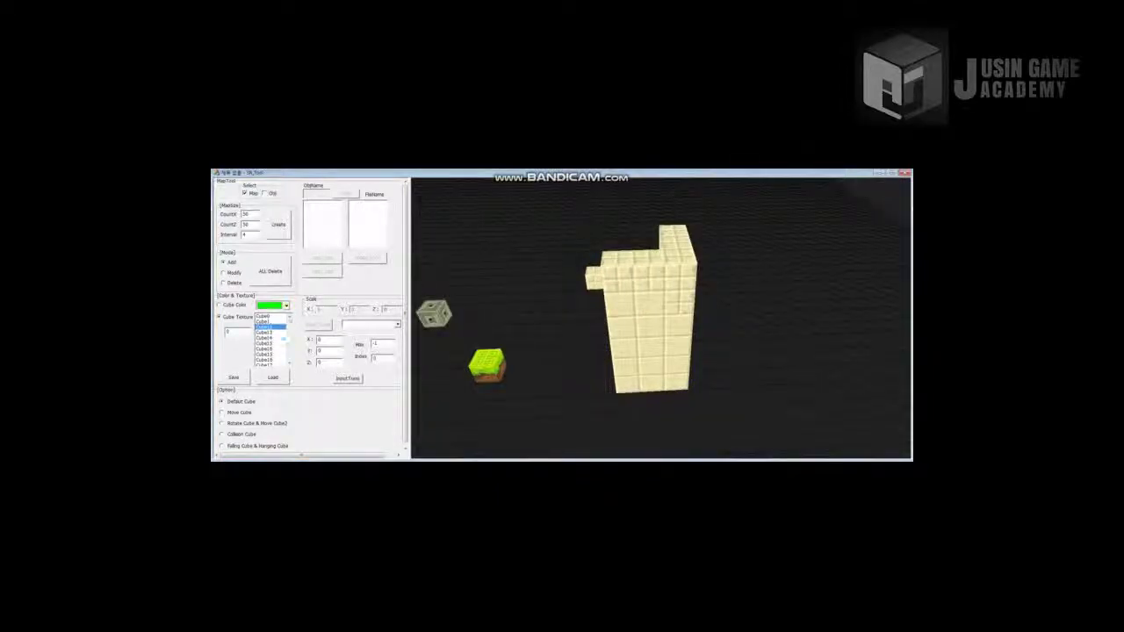
click(281, 334)
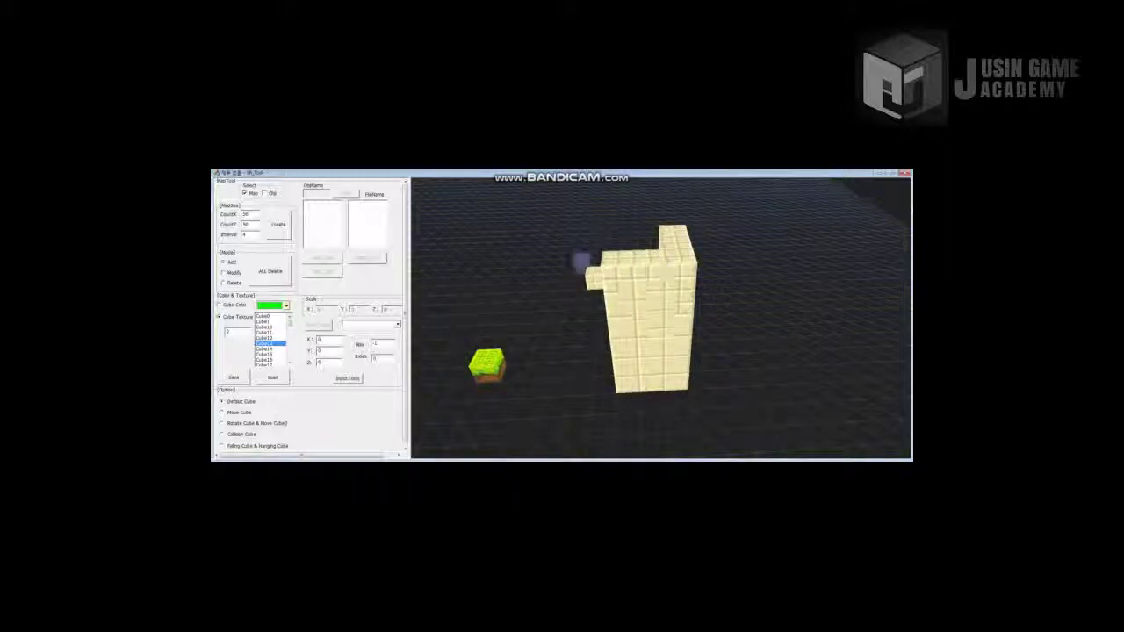
click(270, 354)
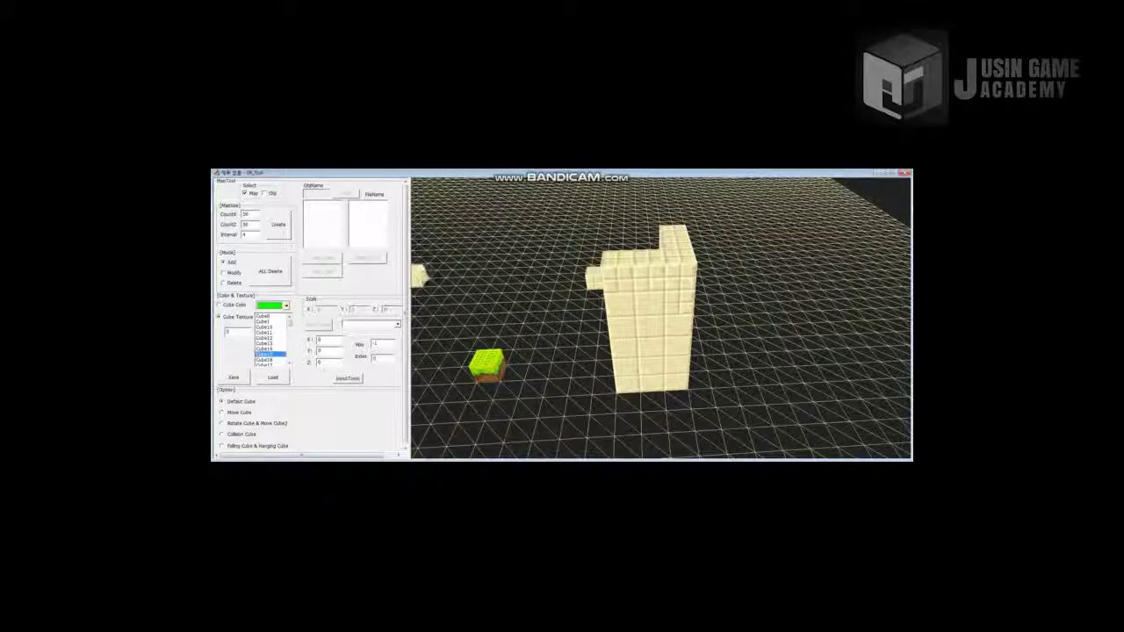
drag(290, 323, 291, 328)
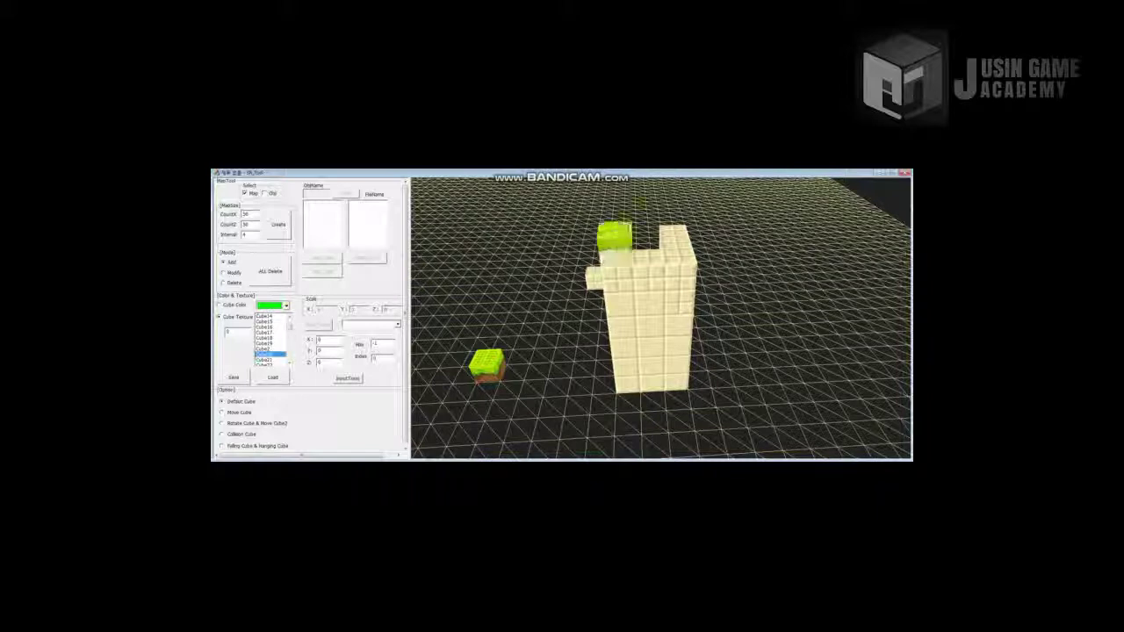
- Cap the front wall with a row of grass-topped Cube20 cubes and add Cube19 cubes along the side wall's top
key(Left)
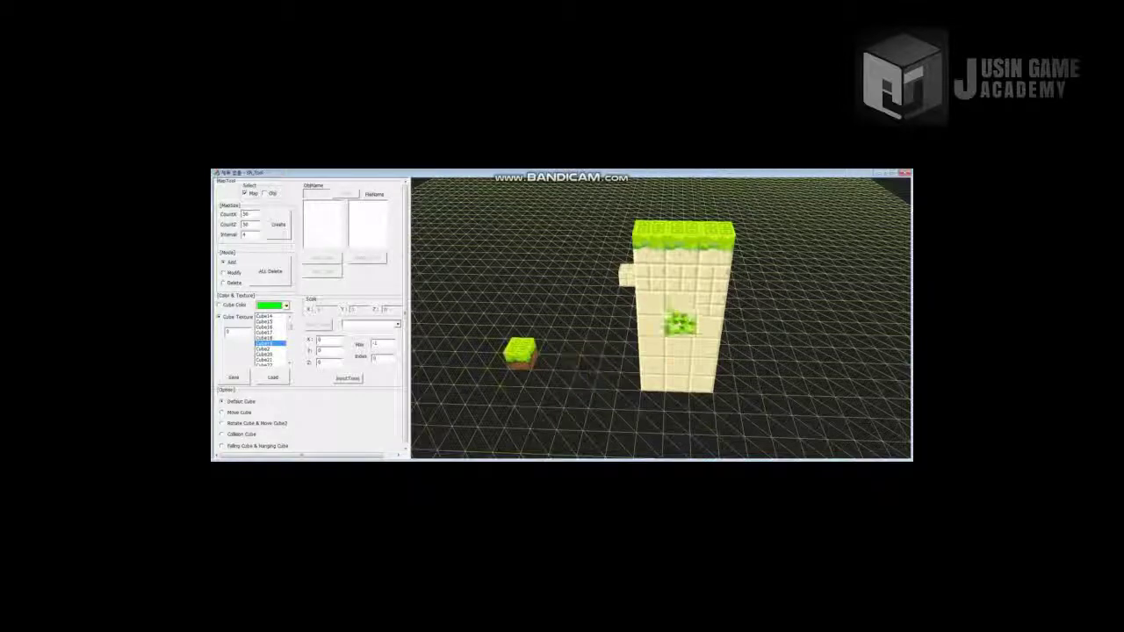
key(d)
key(w)
key(d)
click(464, 259)
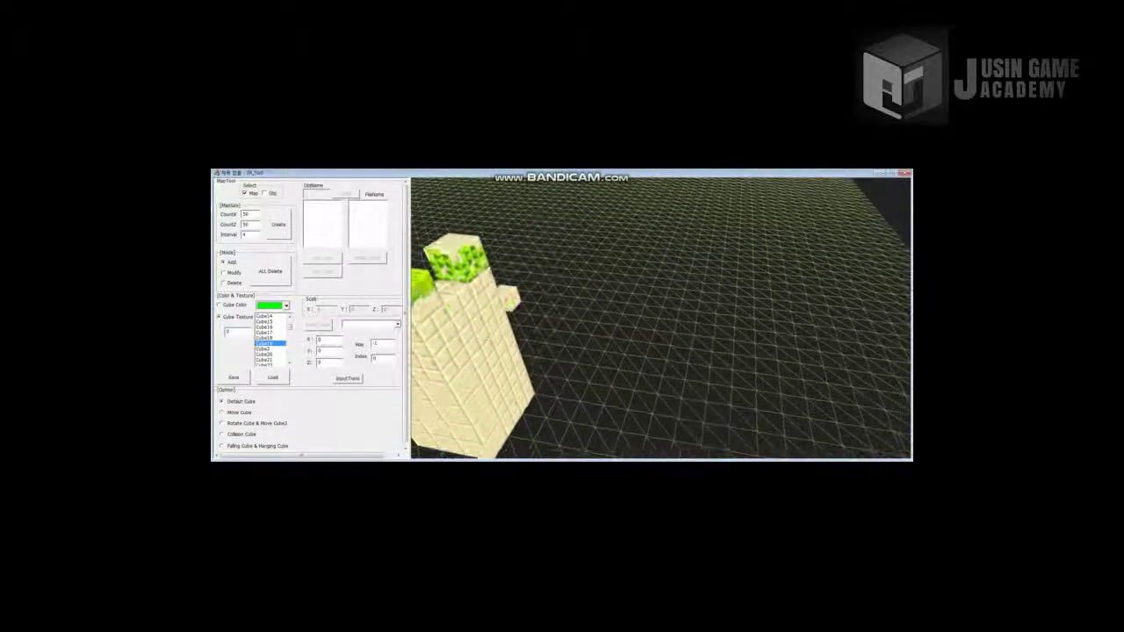
click(442, 273)
key(w)
key(a)
key(d)
key(d)
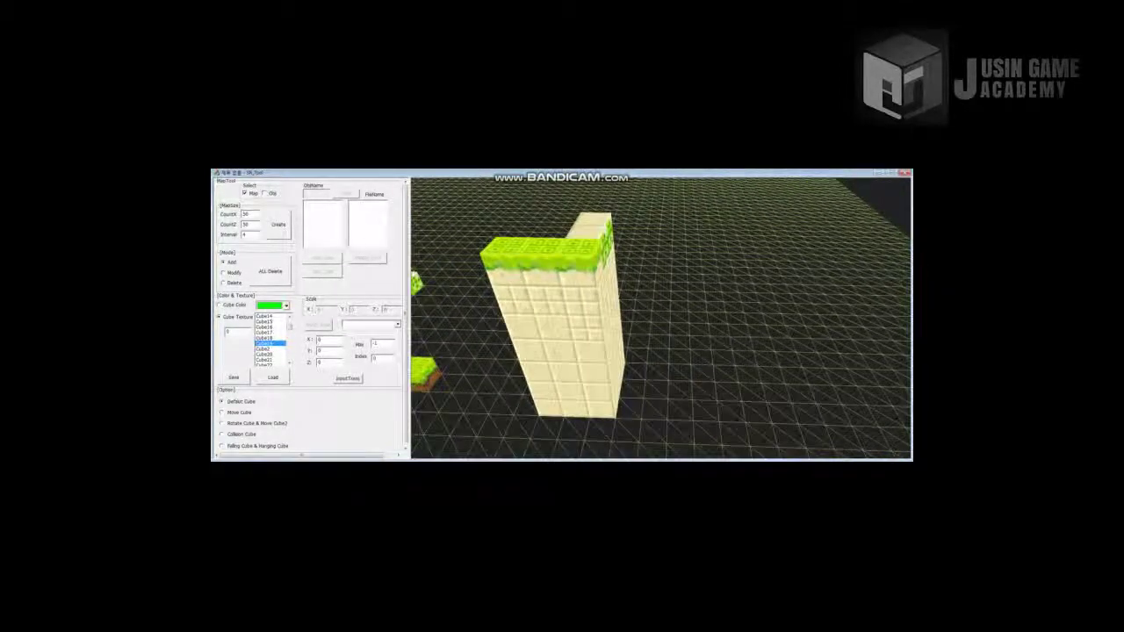
key(a)
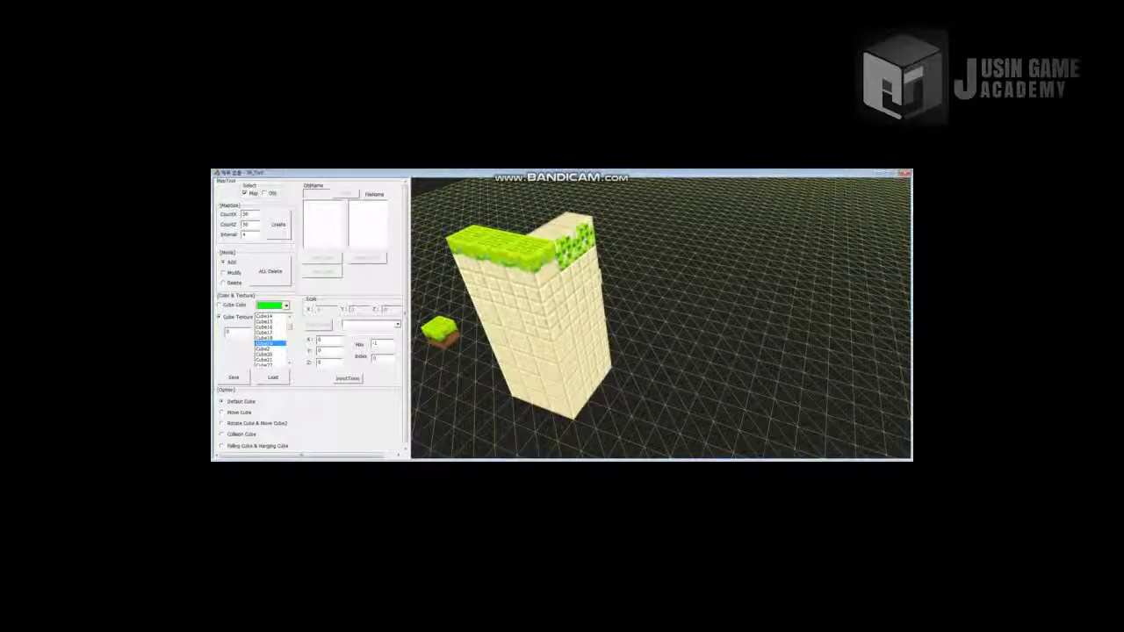
- Add a layer of grass-topped Cube20 cubes along the top of both walls, forming an L-shaped cap
click(575, 220)
click(555, 230)
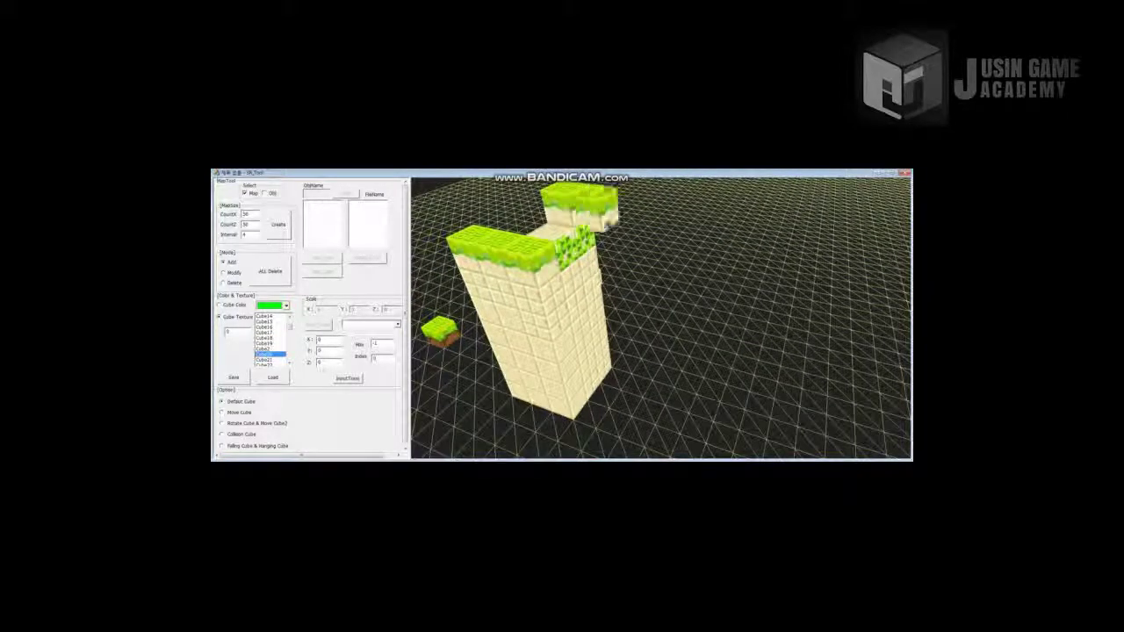
key(a)
click(606, 254)
click(579, 257)
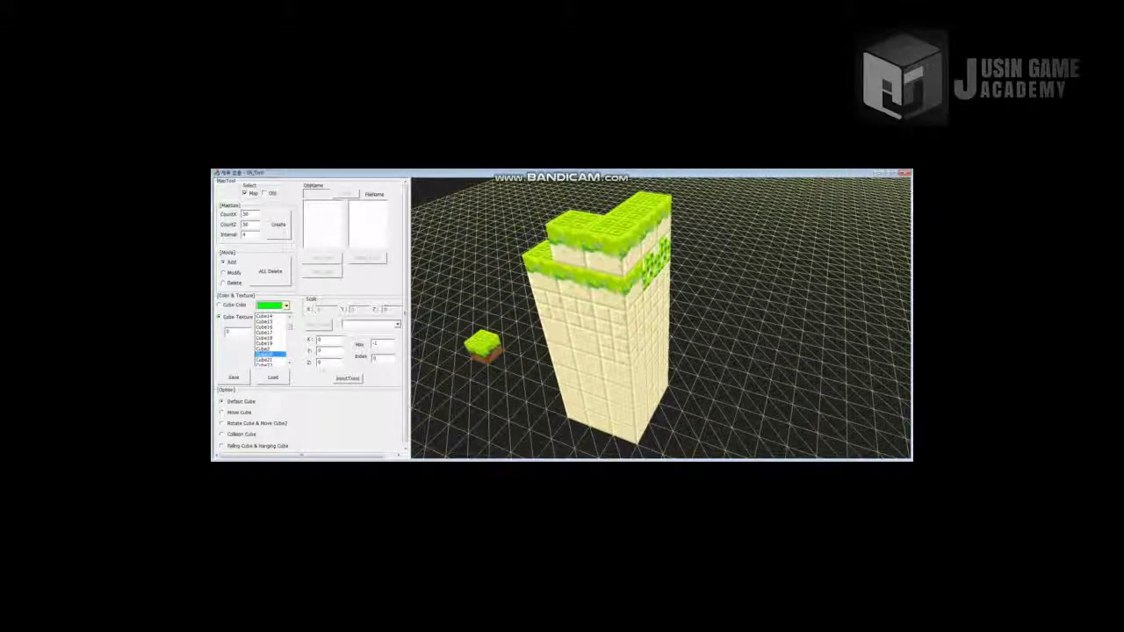
click(552, 251)
key(a)
key(w)
key(a)
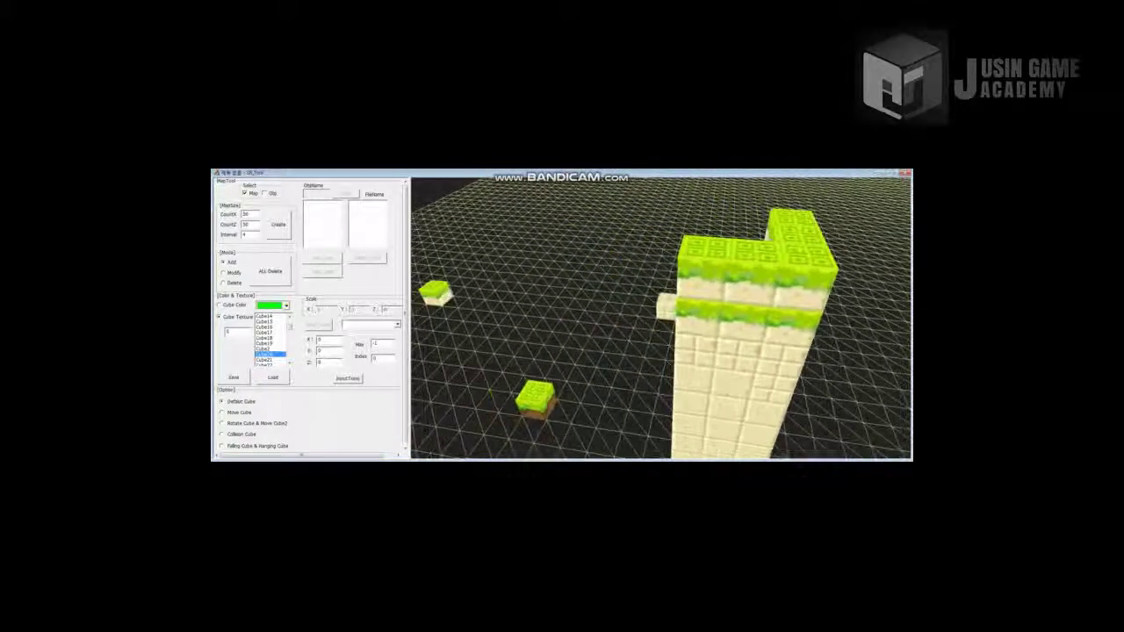
- Preview further textures in the Cube34 to Cube53 range and place a Cube52 stone-fragment cube against the wall's upper side
click(275, 348)
scroll(284, 327, down, 2)
scroll(286, 327, down, 9)
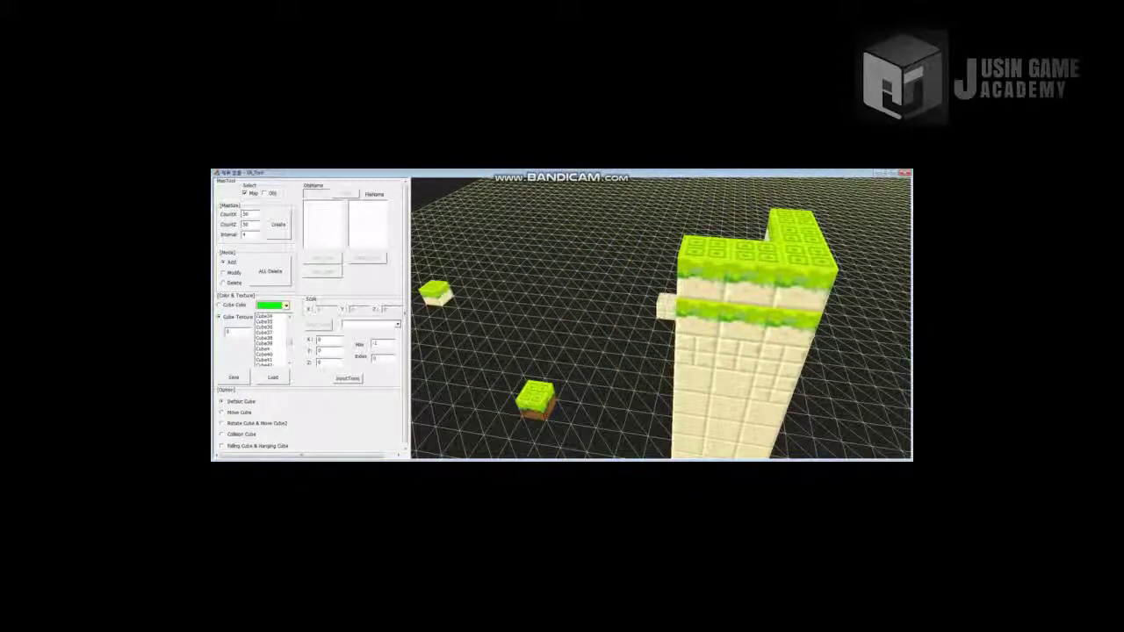
click(265, 317)
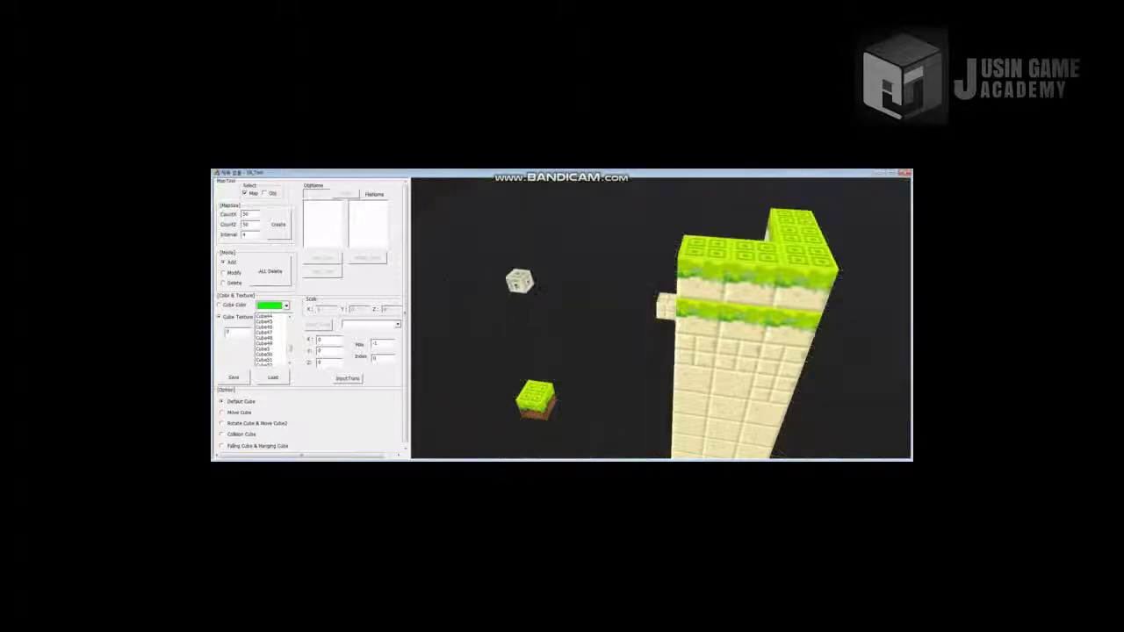
key(w)
key(a)
key(d)
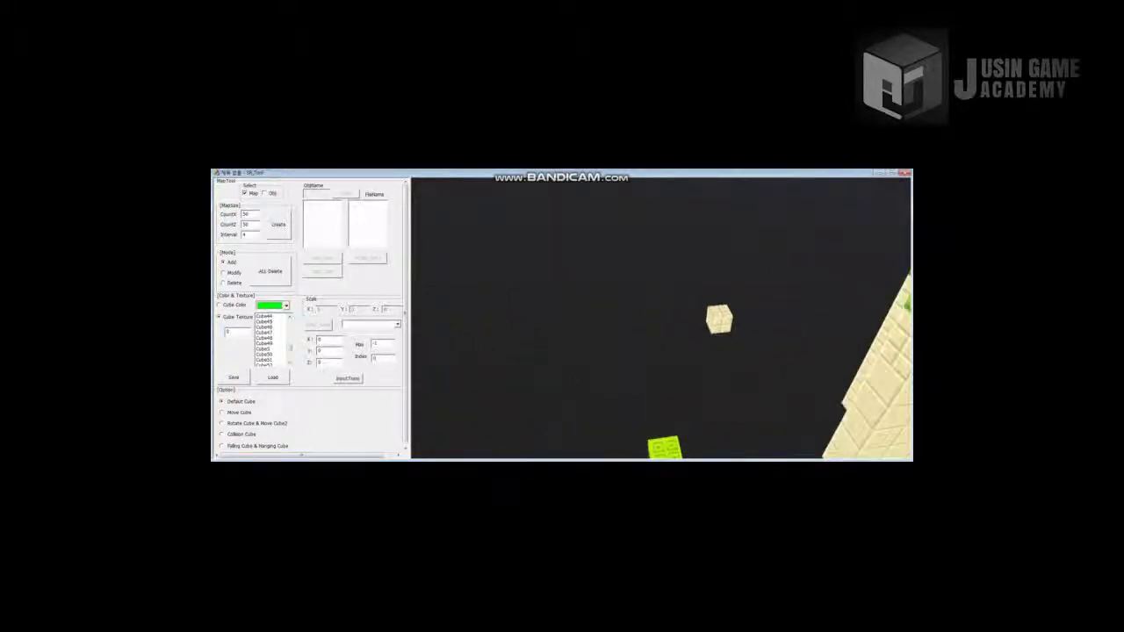
click(270, 364)
key(d)
key(s)
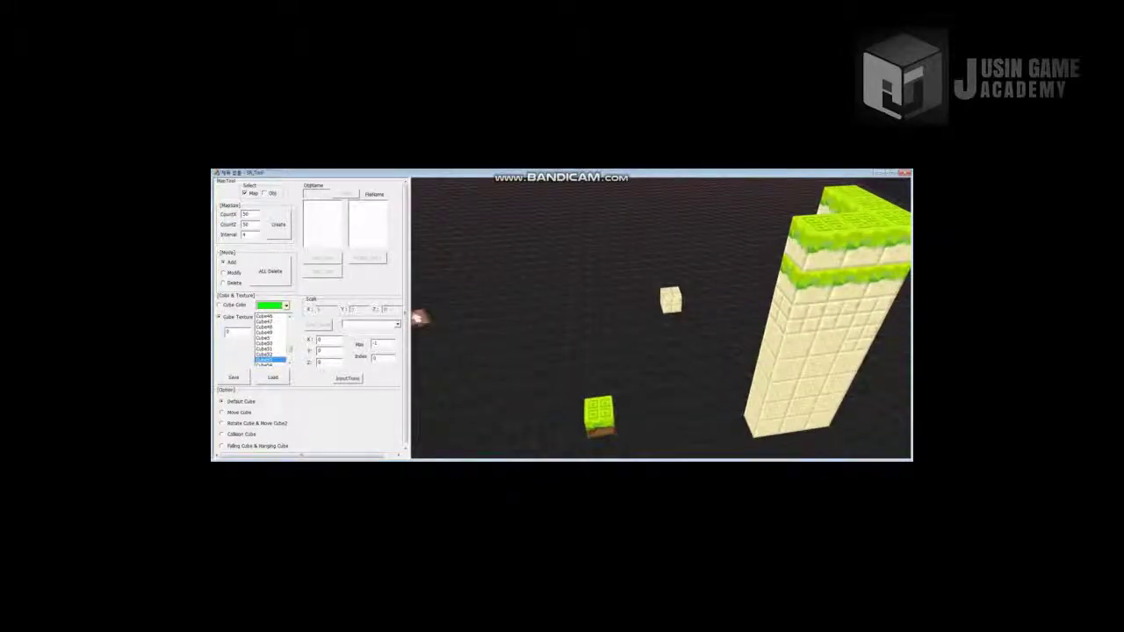
click(279, 355)
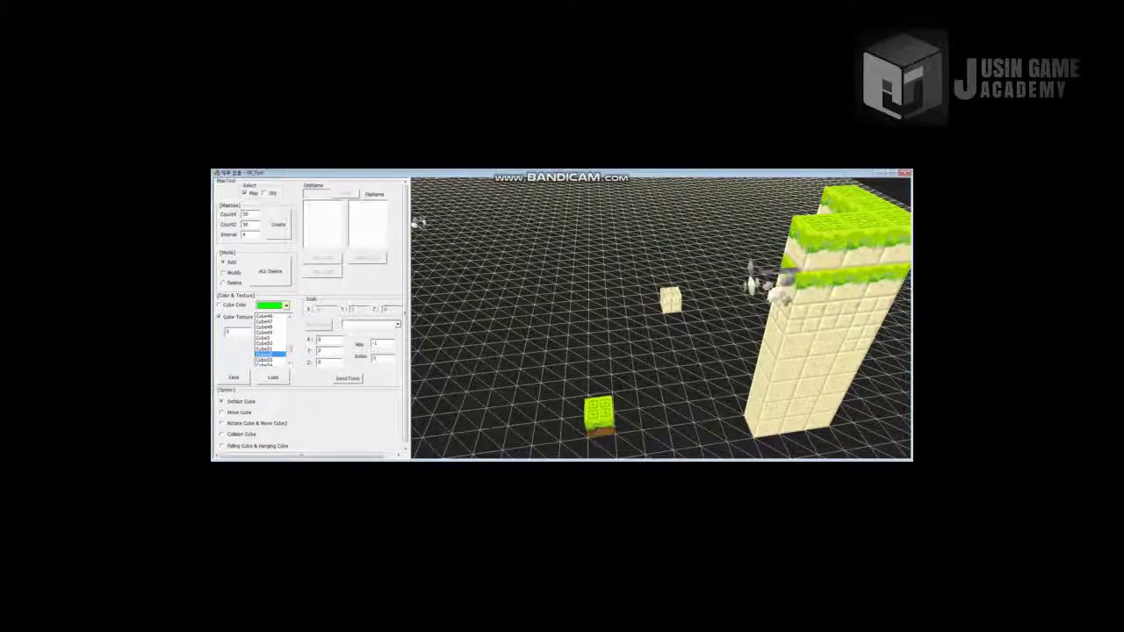
- Fill the open corner between the capped walls with Cube20 cubes to form a rectangular grass platform
scroll(271, 340, up, 5)
right_drag(777, 291, 762, 386)
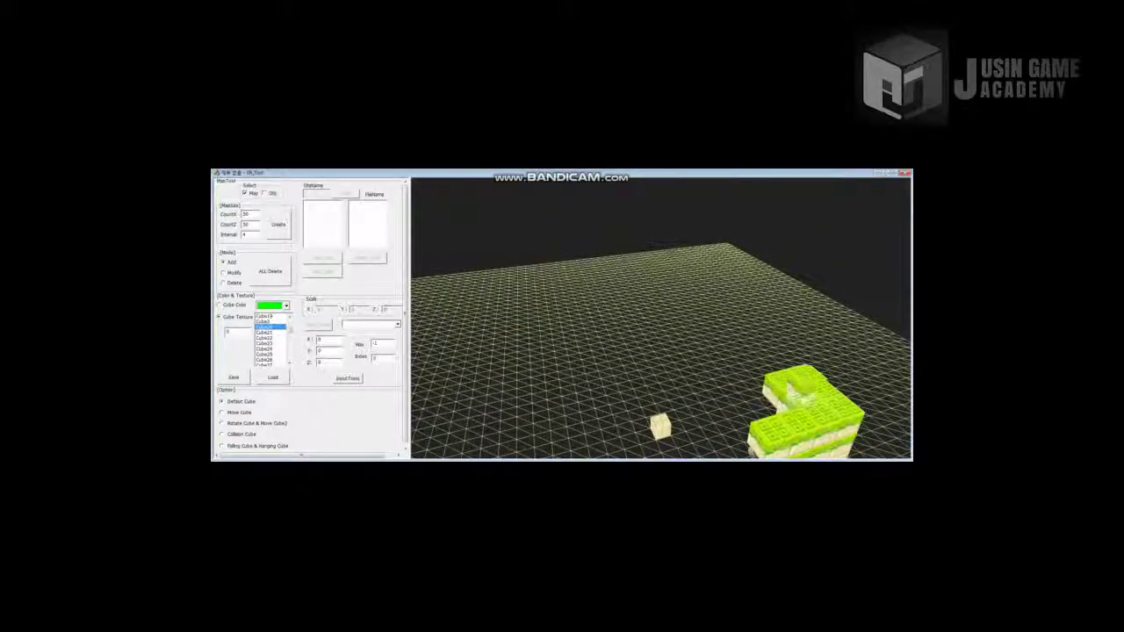
click(757, 393)
click(769, 406)
click(739, 400)
click(748, 420)
key(d)
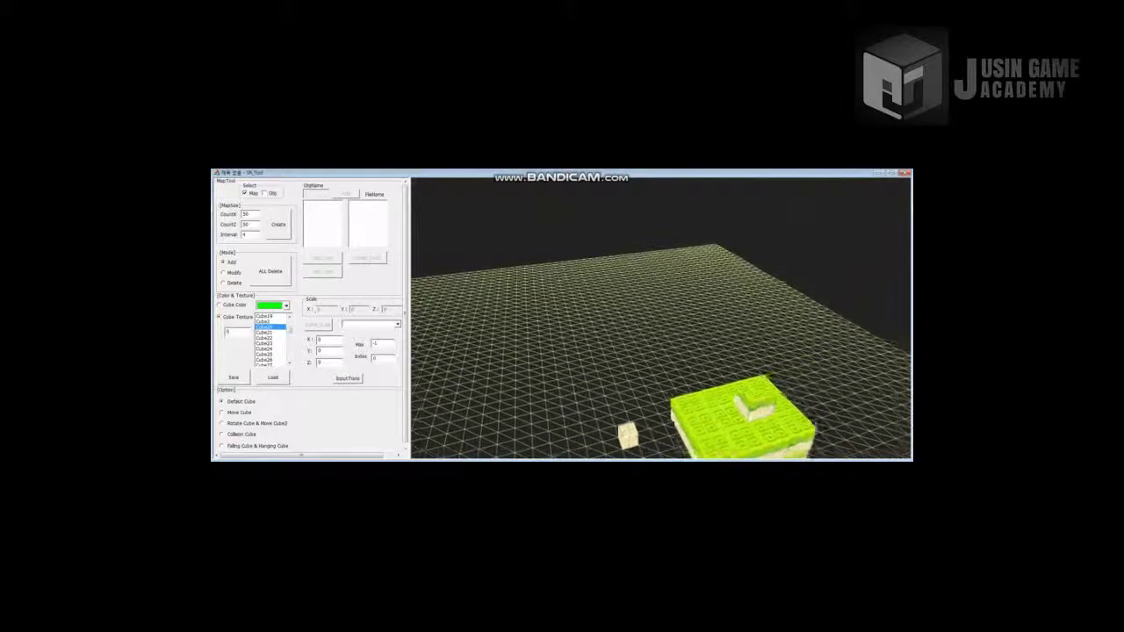
right_drag(756, 401, 739, 377)
- Choose the arrow-sign texture Cube53 and place a sign on top of the grass platform
click(282, 342)
scroll(285, 342, down, 4)
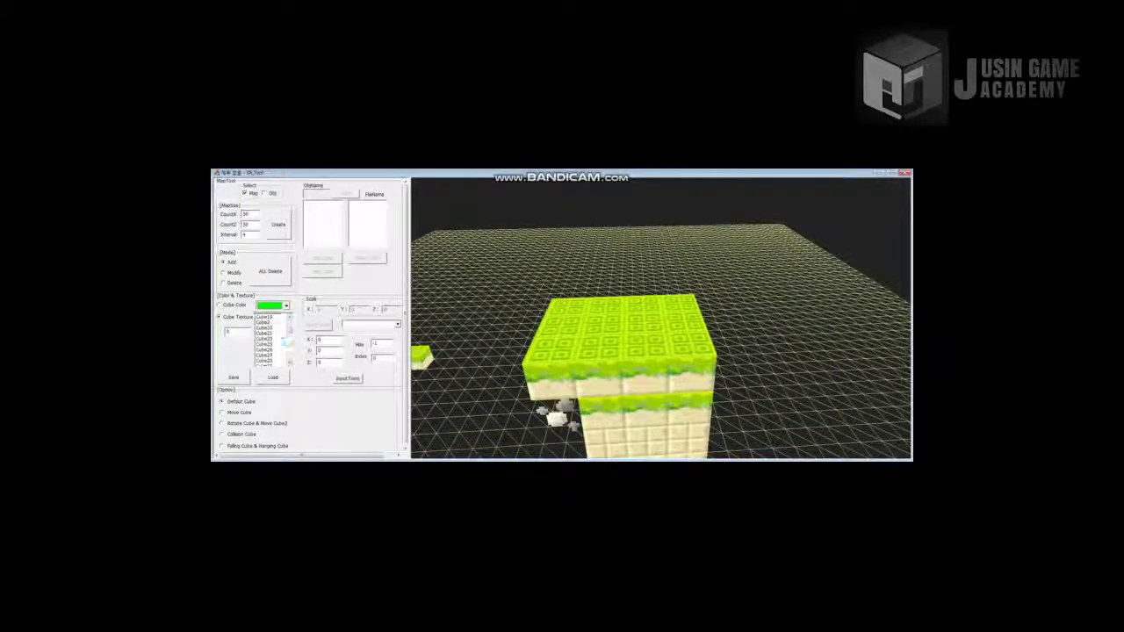
scroll(286, 342, down, 6)
click(268, 360)
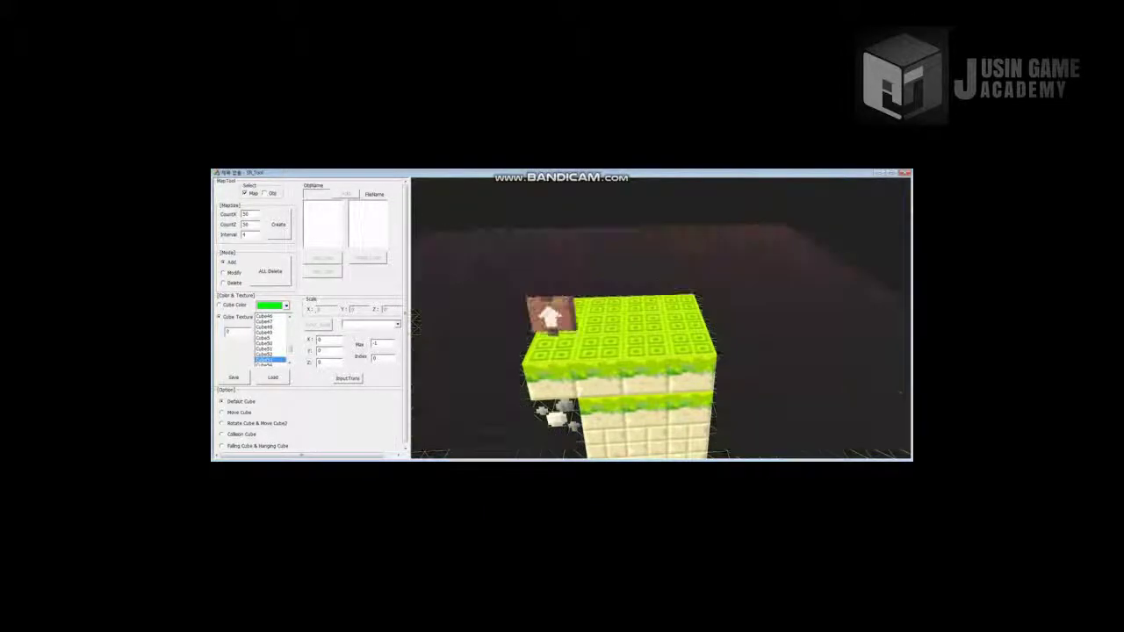
click(597, 315)
key(s)
key(s)
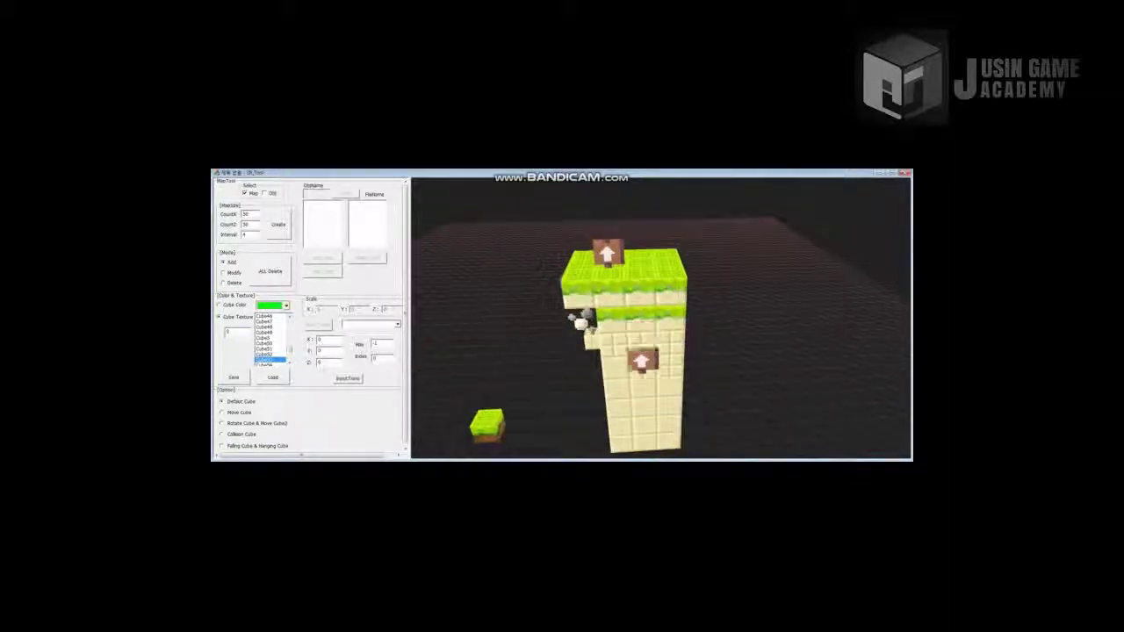
- Switch to Modify mode and try applying the Cube53 sign to a front-wall cube in the lower grass row
key(a)
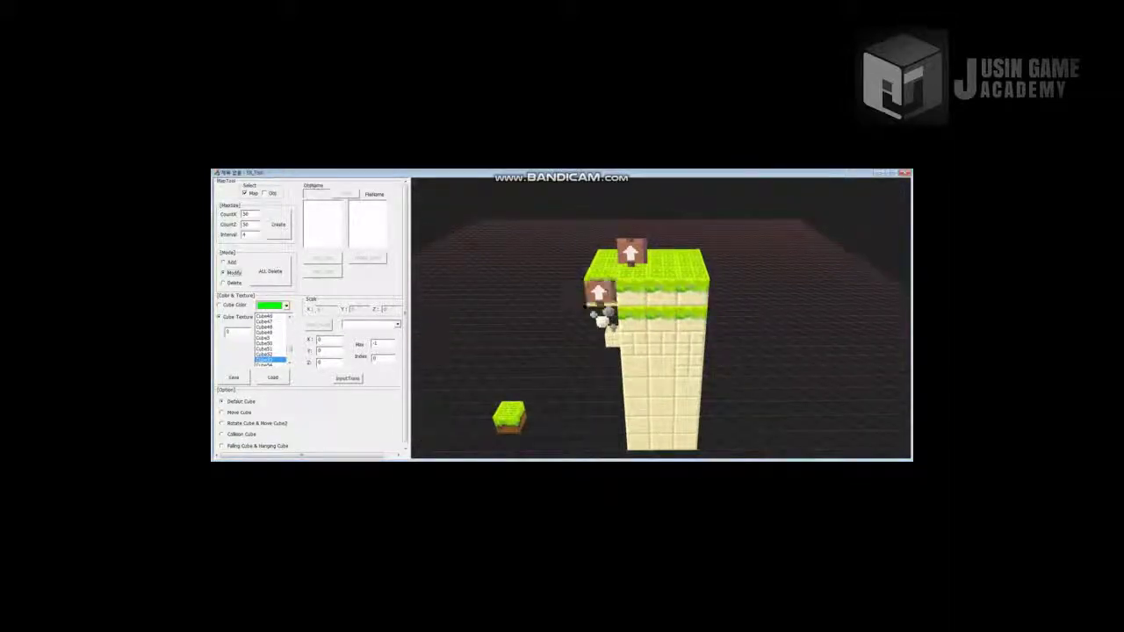
click(230, 272)
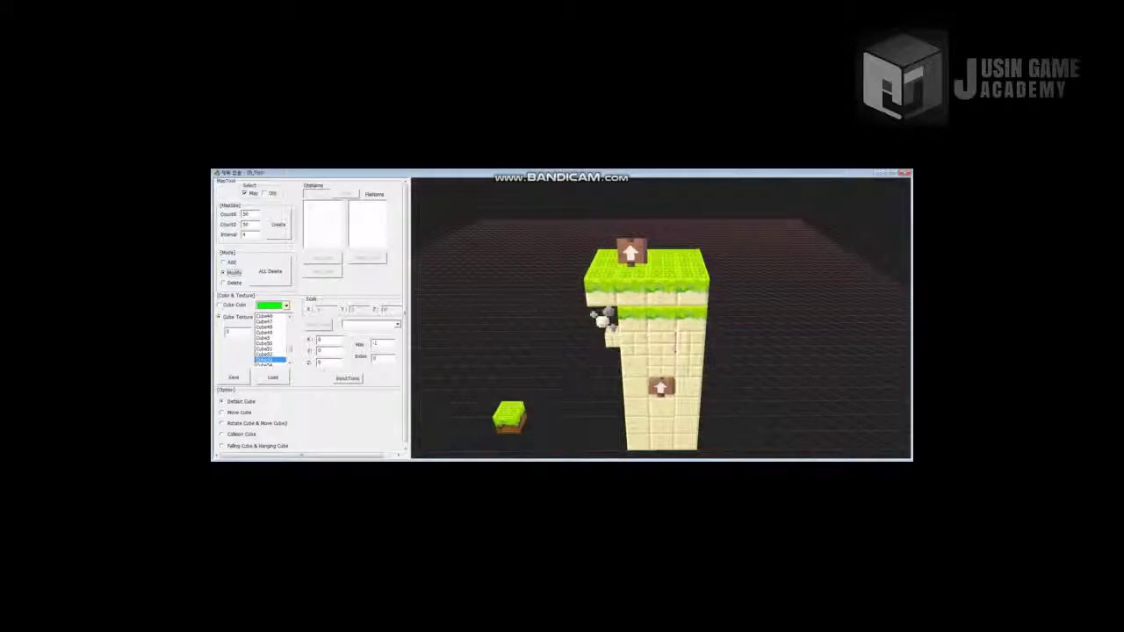
click(632, 319)
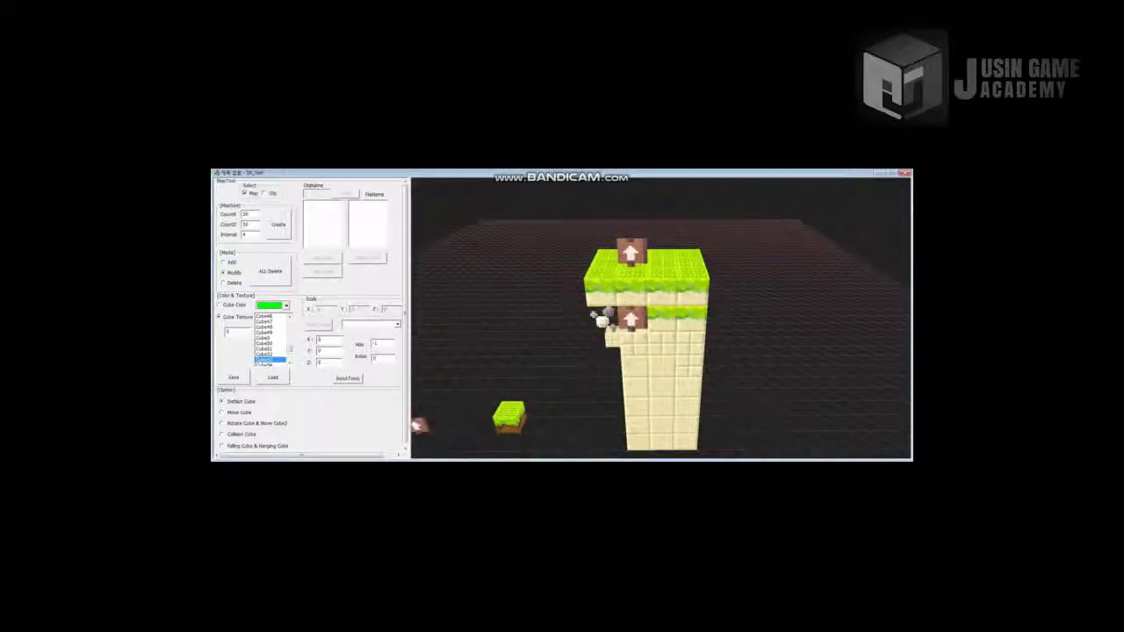
- In Delete mode, remove the front wall's cubes in the two rows directly beneath the grass platform
click(232, 283)
click(631, 319)
click(661, 318)
click(689, 319)
click(632, 343)
click(661, 343)
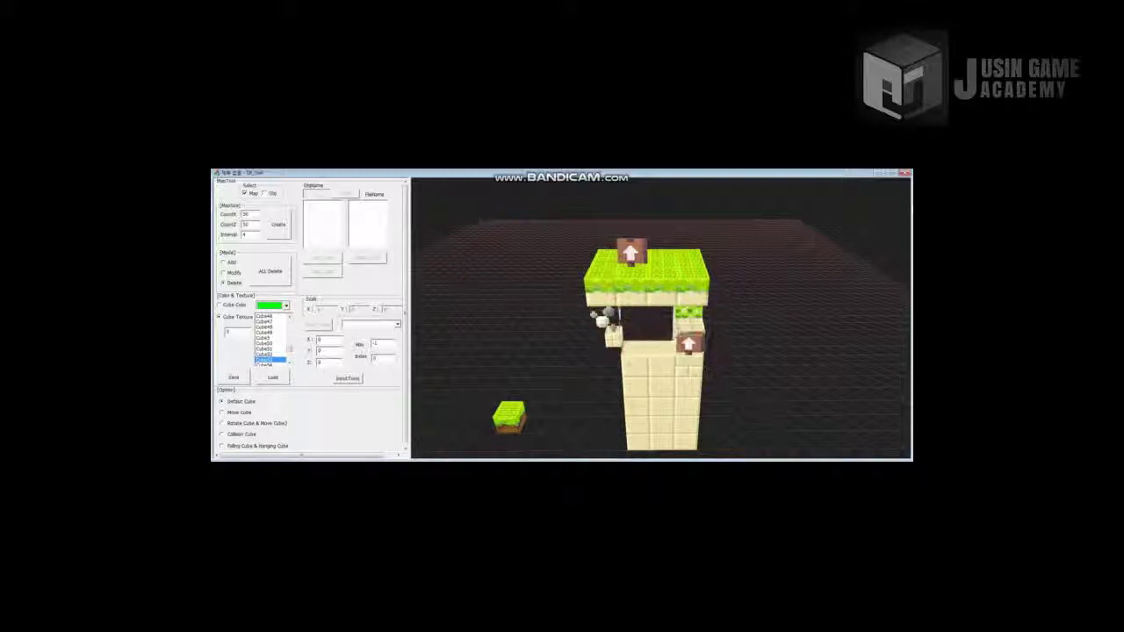
click(691, 343)
click(690, 316)
key(w)
key(d)
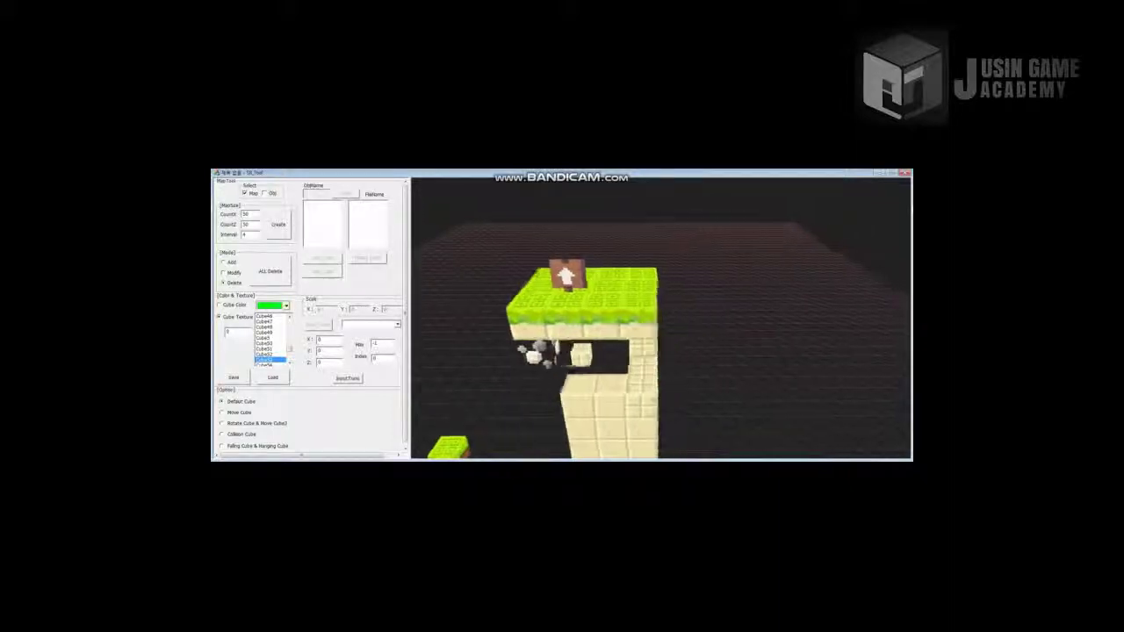
- Return to Add mode, set the cube rotation to 30, and place a rotated arrow sign beside the first one
click(231, 263)
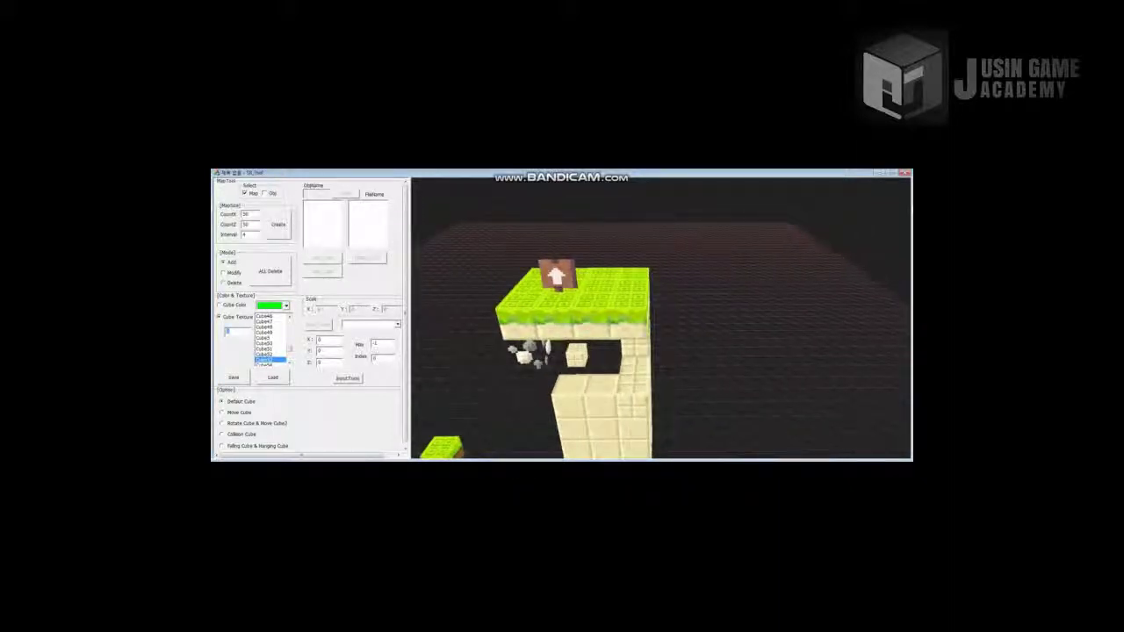
text(30)
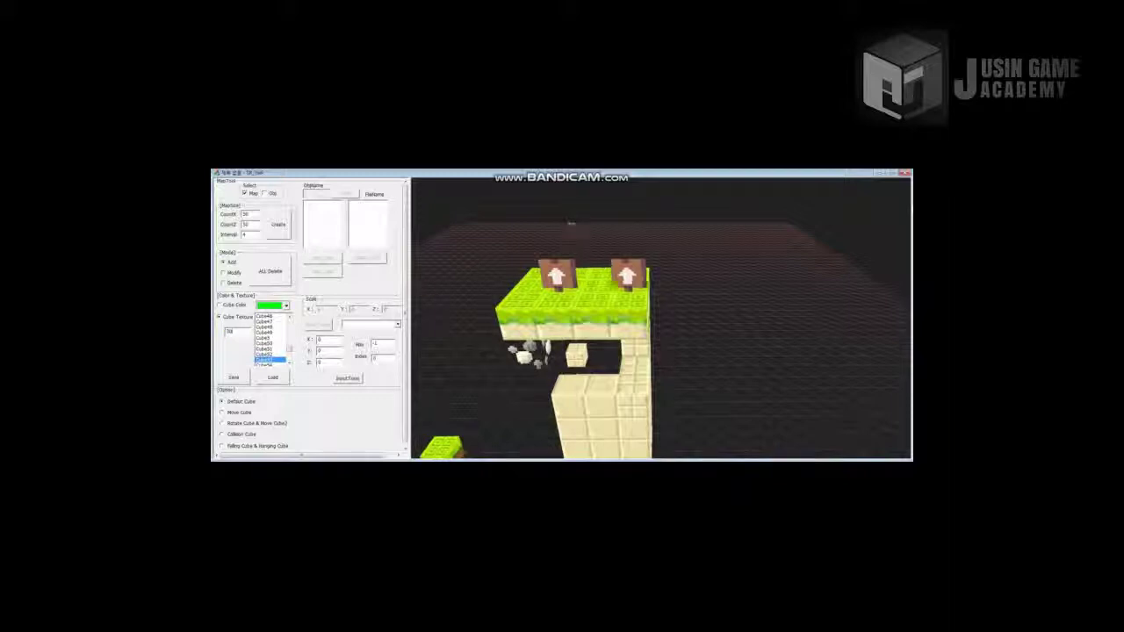
click(588, 277)
key(a)
key(w)
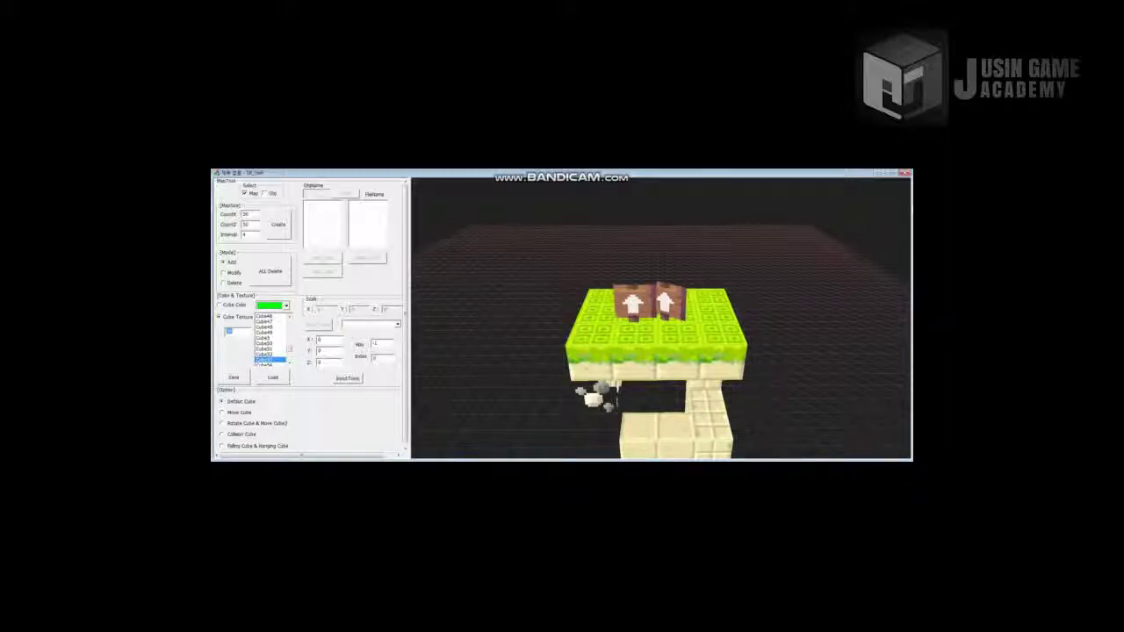
- Set the cube rotation to 60 and place another rotated arrow sign on the grass platform
text(60)
click(713, 294)
key(w)
key(d)
key(a)
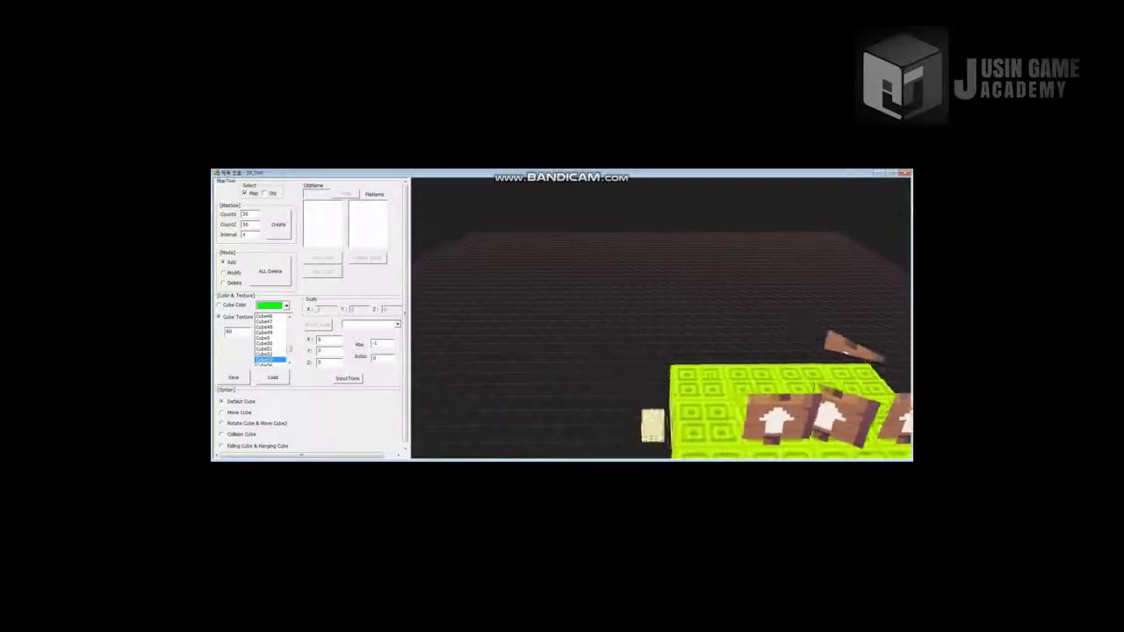
key(s)
key(d)
key(a)
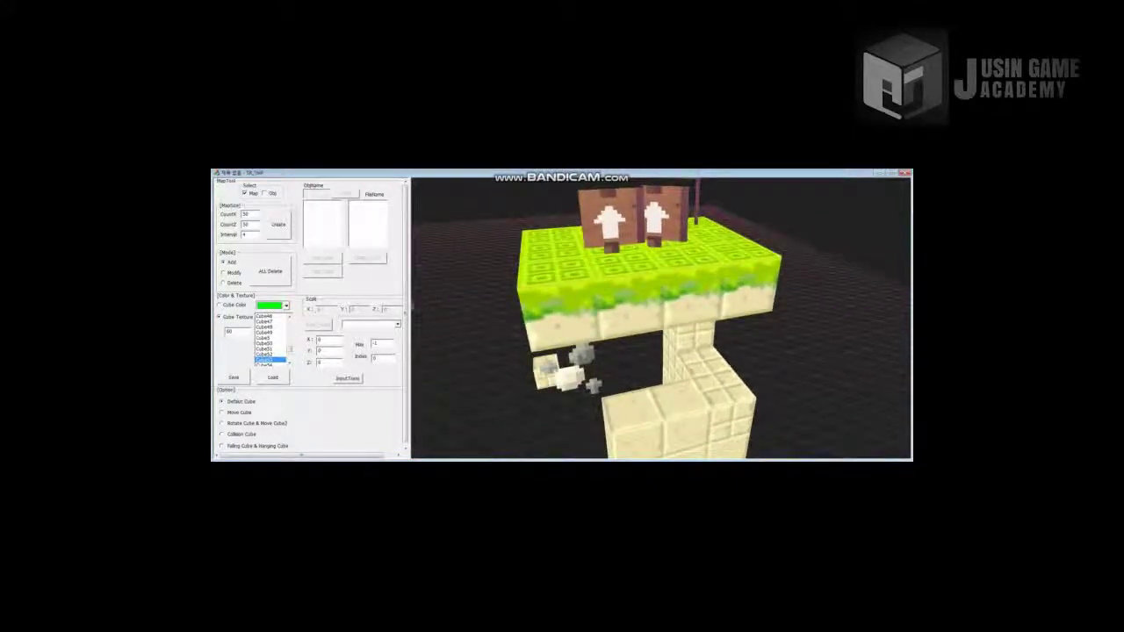
- In Delete mode, remove the arrow signs from the grass platform
click(610, 219)
click(664, 215)
click(678, 207)
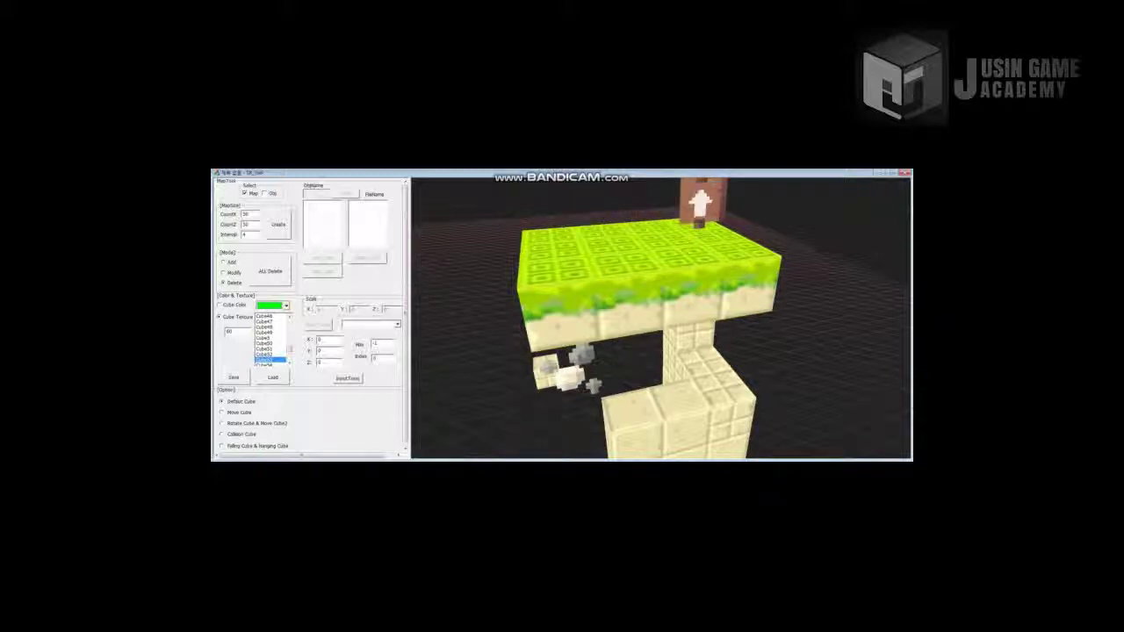
click(701, 207)
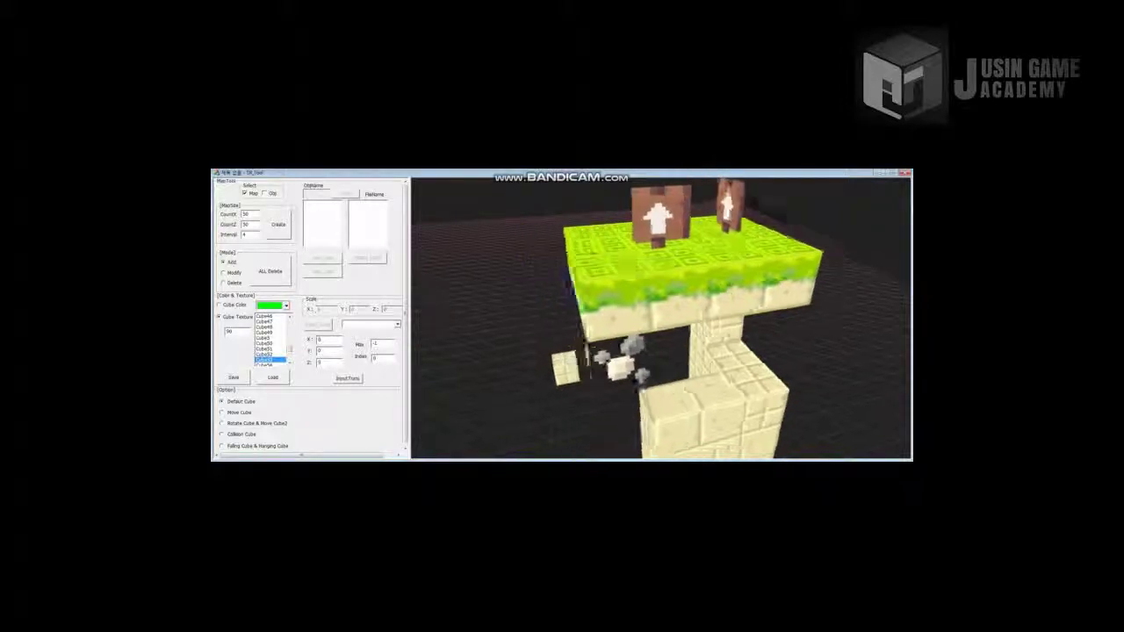
- Set the cube rotation to 0 and place an arrow sign beside the existing one on the grass platform
key(d)
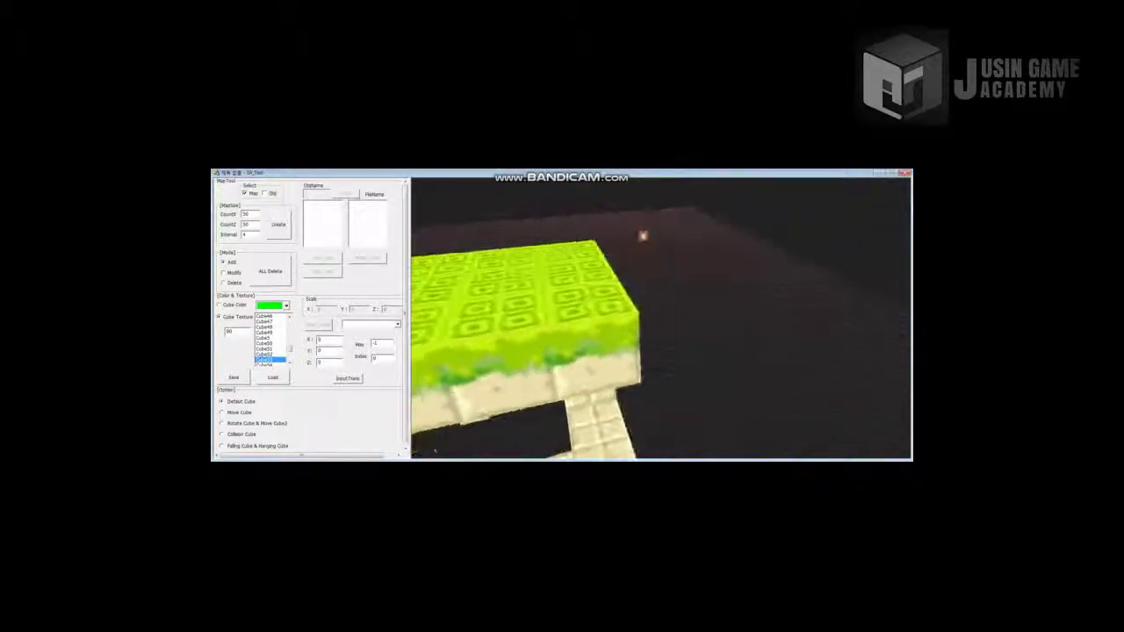
key(a)
key(a)
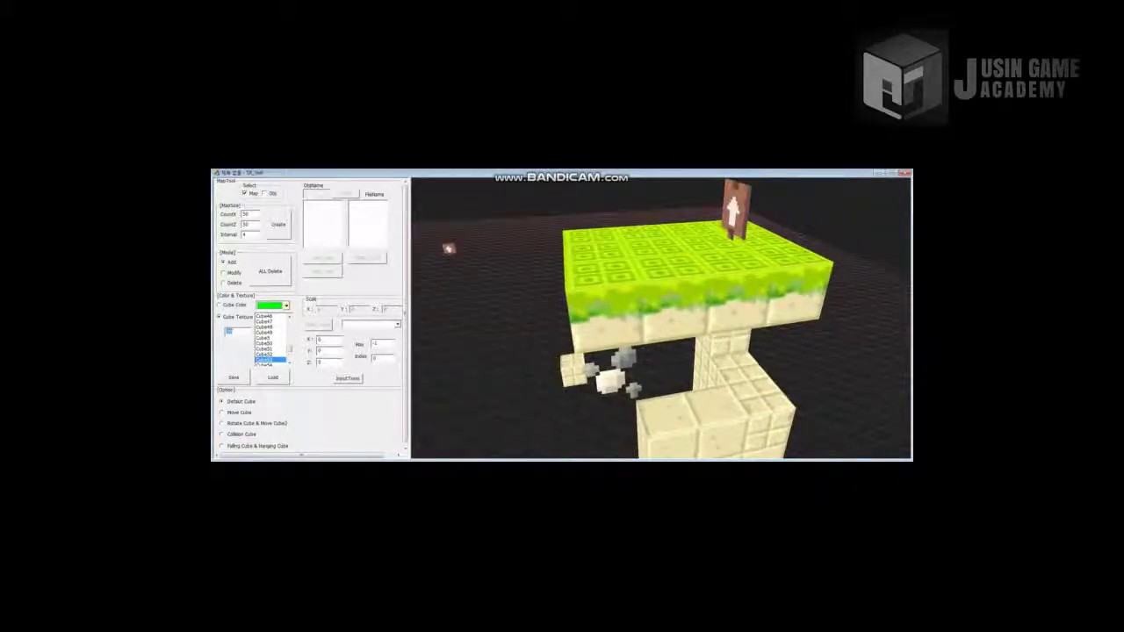
click(679, 251)
- Compare the orientation of the arrow signs on the grass platform from several sides and distances
key(a)
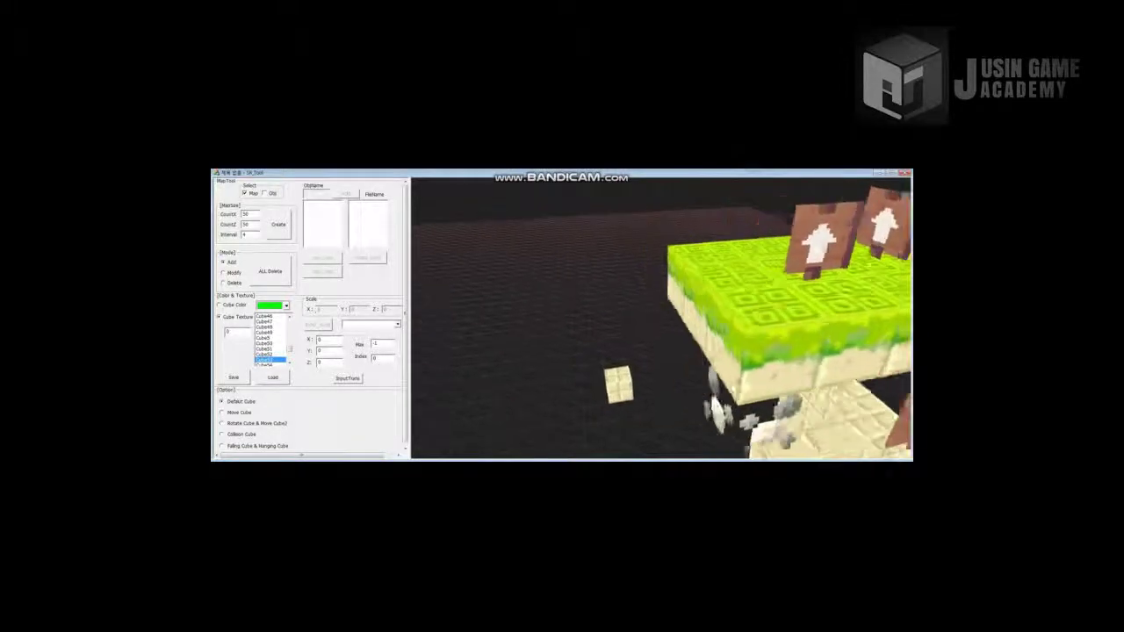
key(a)
key(d)
key(a)
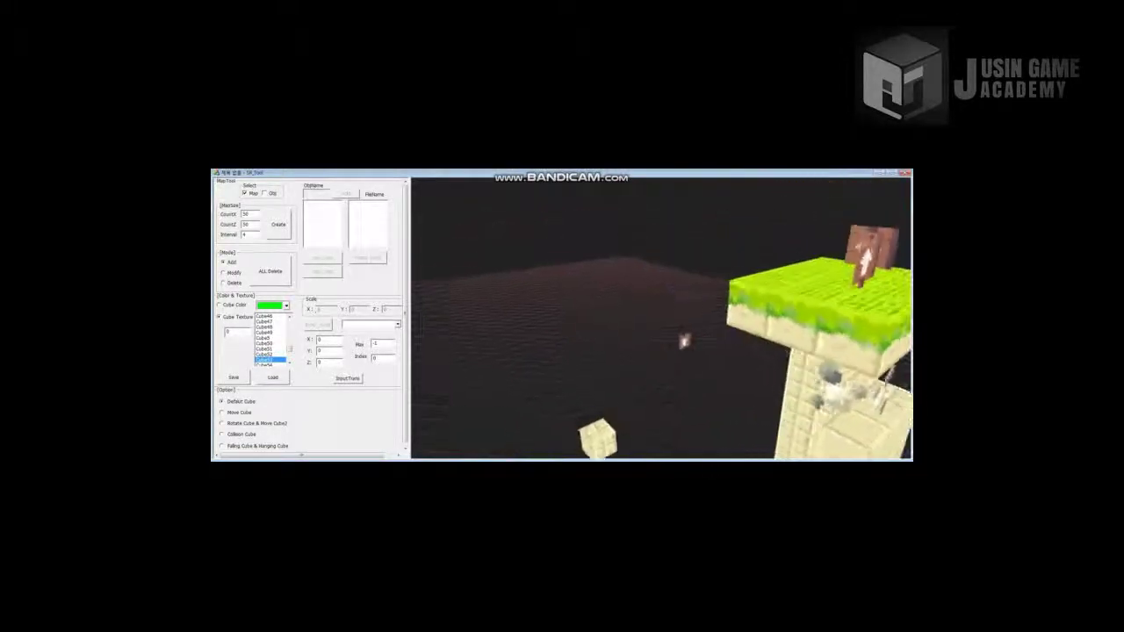
key(a)
key(w)
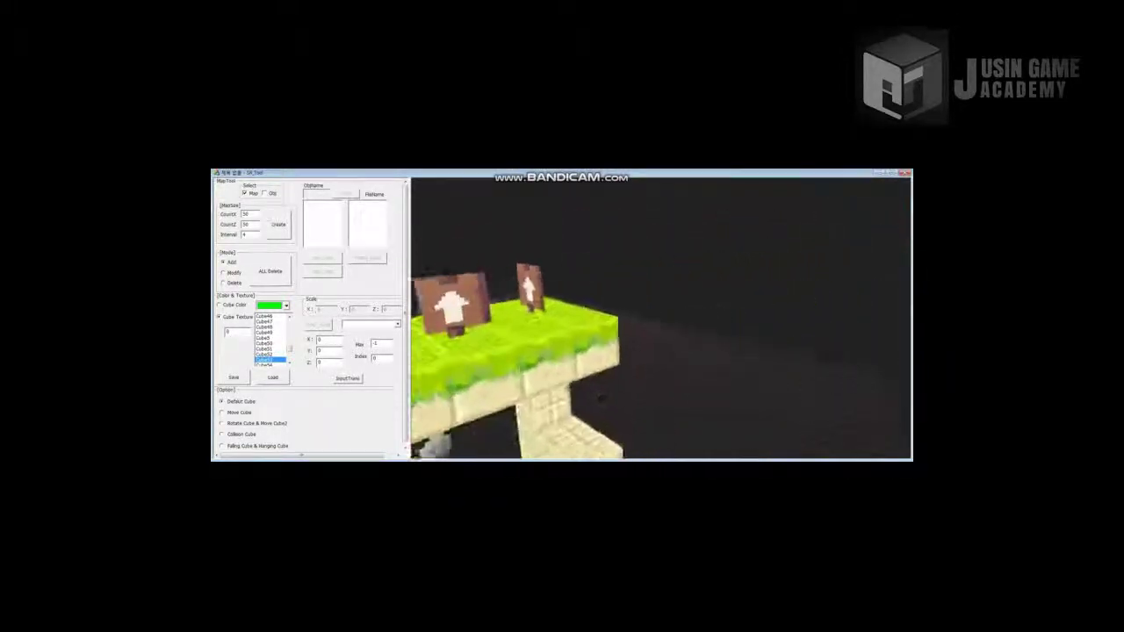
key(s)
key(a)
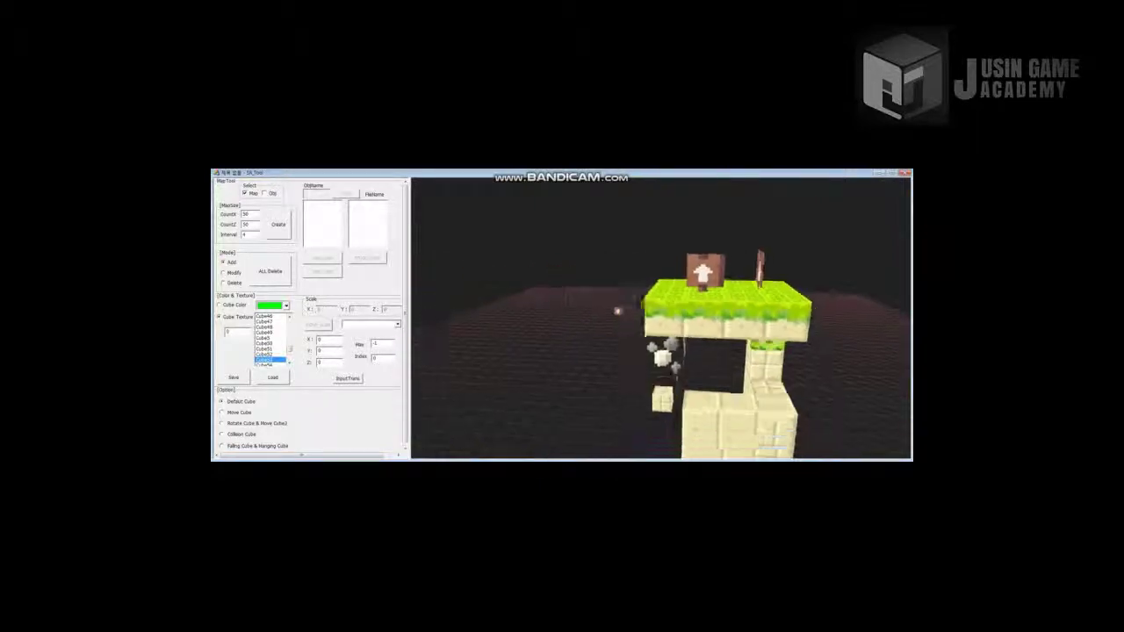
key(s)
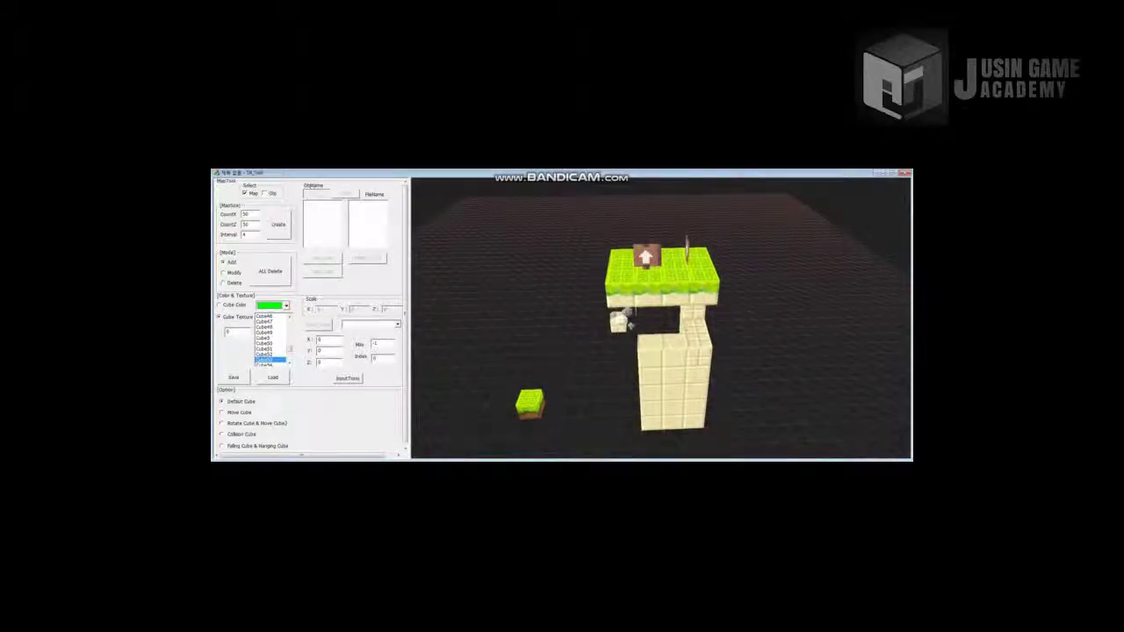
- Switch the cube appearance to a solid yellow color and place two yellow cubes in the opening beneath the grass platform
drag(290, 350, 290, 348)
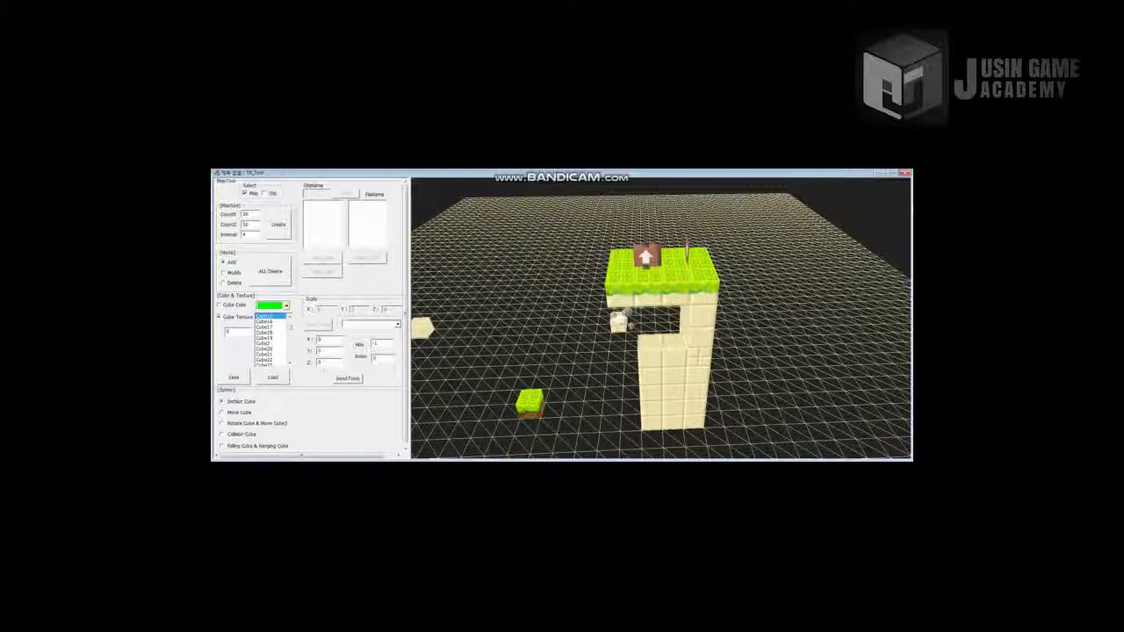
click(230, 305)
click(286, 305)
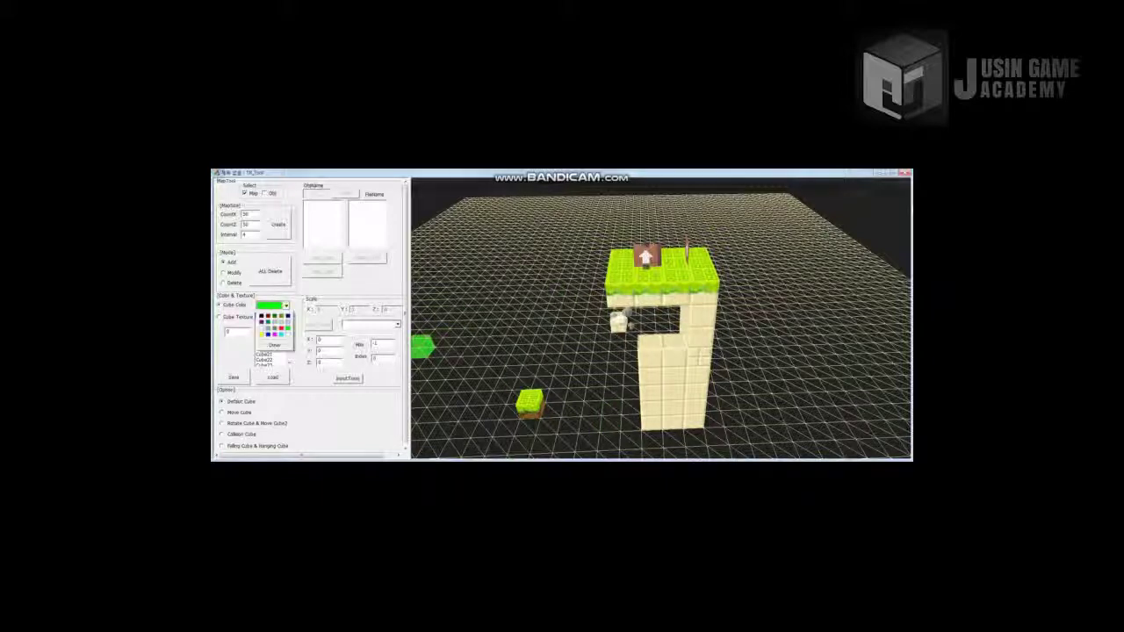
click(261, 335)
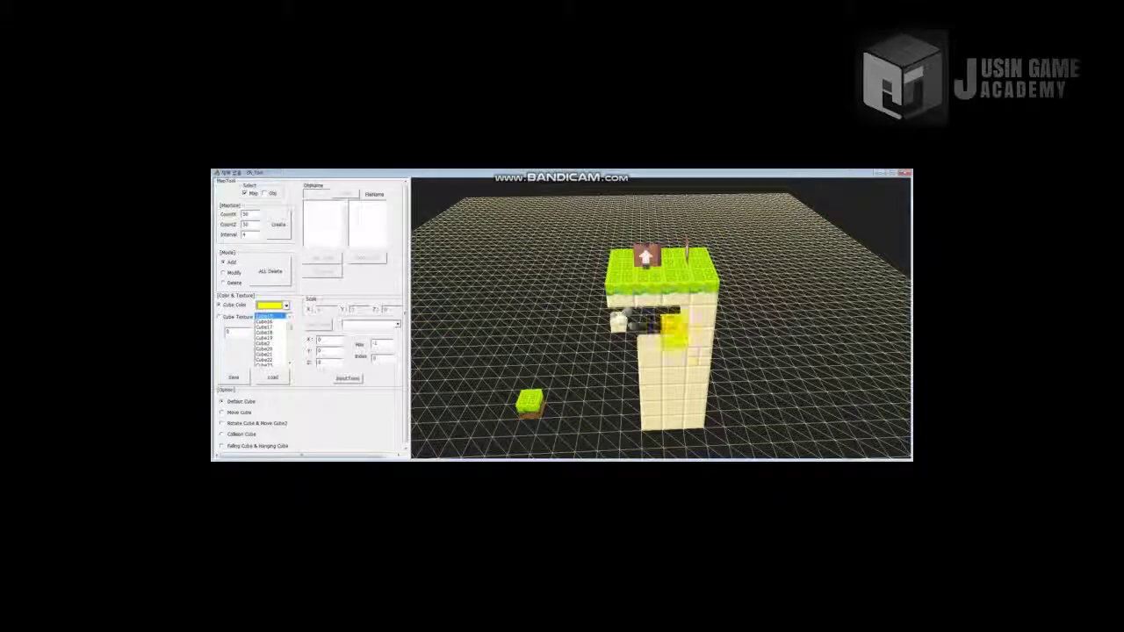
click(674, 332)
click(651, 332)
- Place yellow default cubes on the empty grid in front of the single grass cube
key(a)
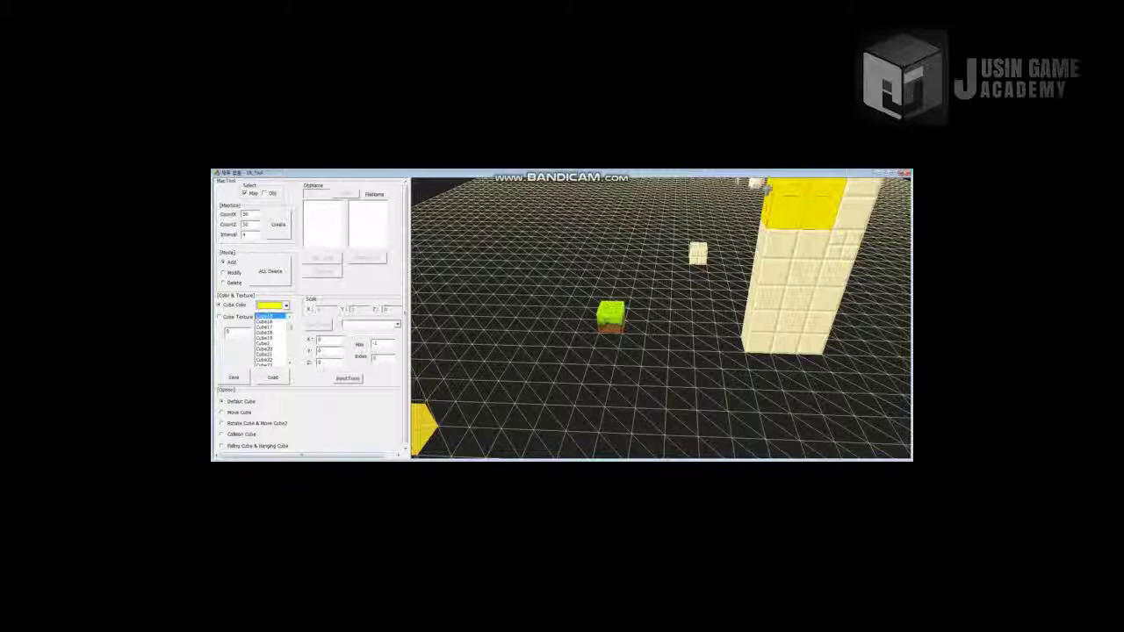
click(550, 408)
click(614, 410)
- Add more yellow cubes with the Move Cube, Rotate Cube & Move Cube2, Collision Cube, and Falling Cube & Hanging Cube options
click(237, 413)
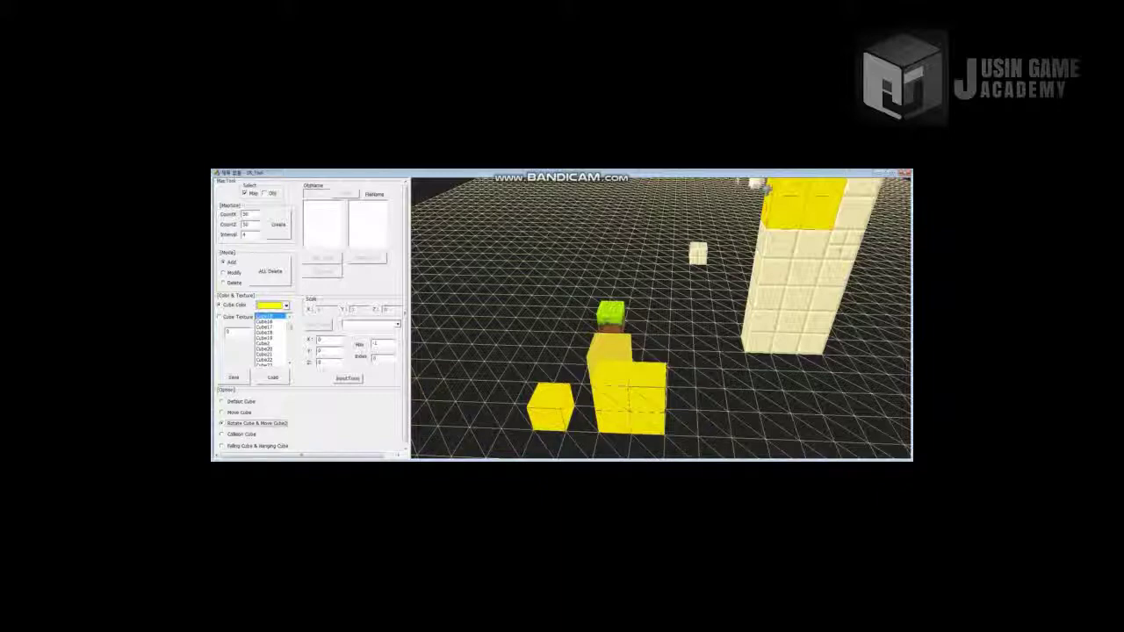
key(Down)
key(Down)
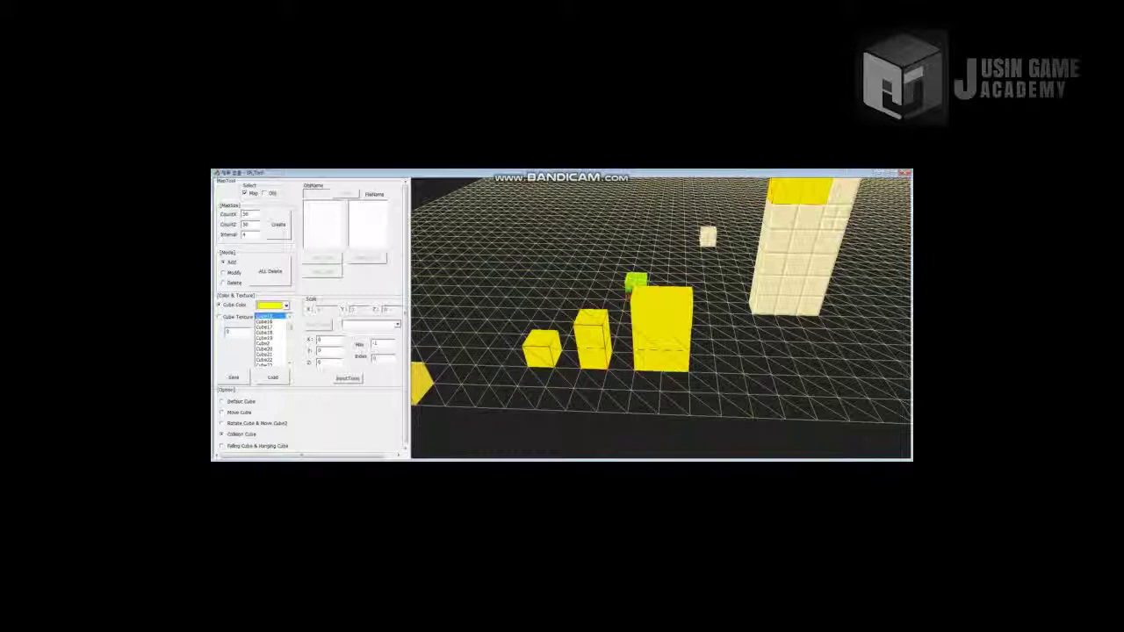
key(Down)
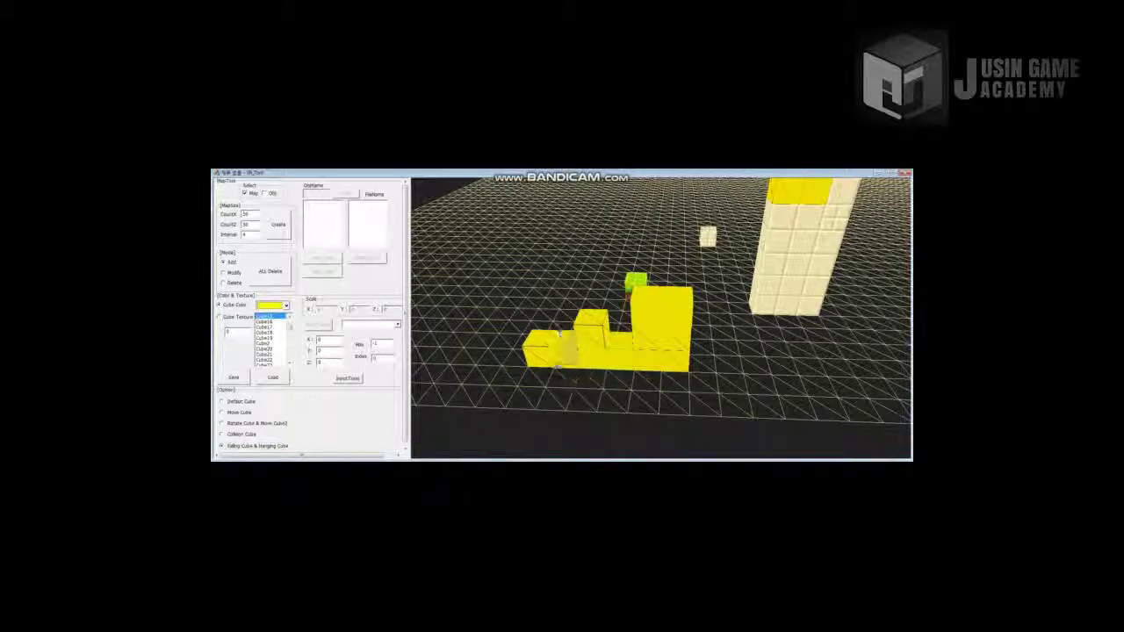
key(d)
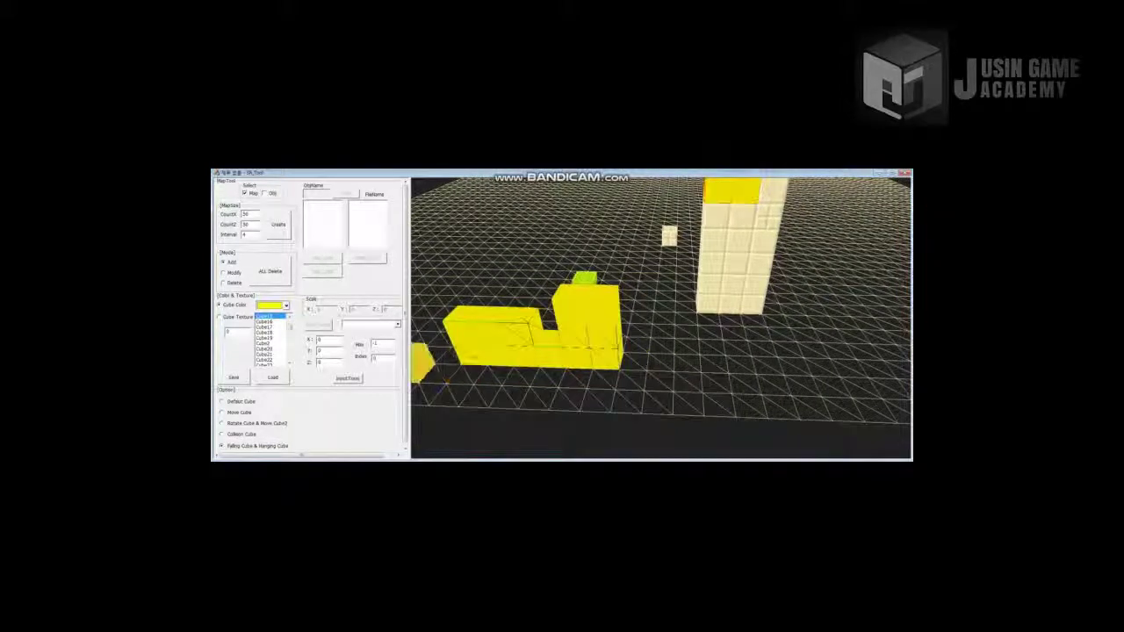
key(a)
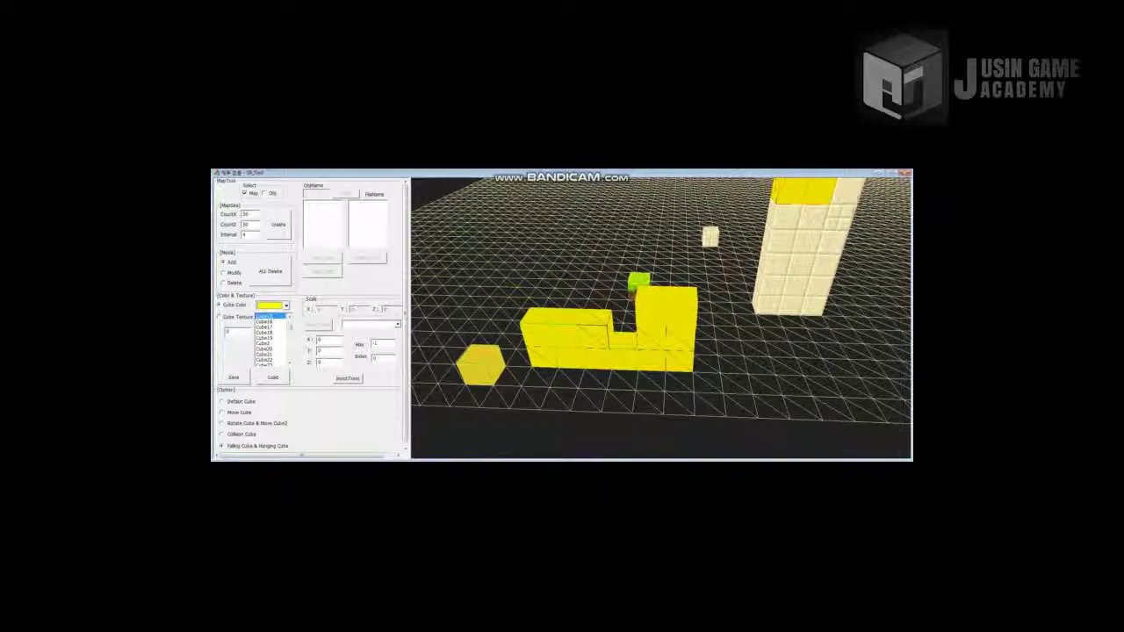
- Delete all cubes from the map and load the saved stage file Stage_ONE.dat
click(270, 271)
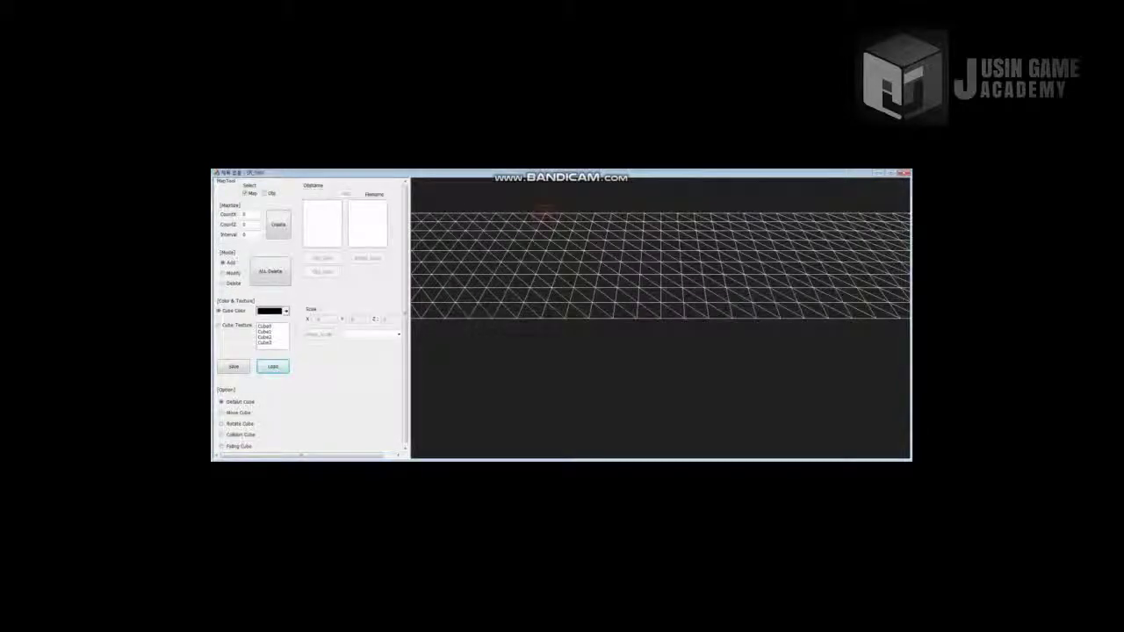
click(272, 366)
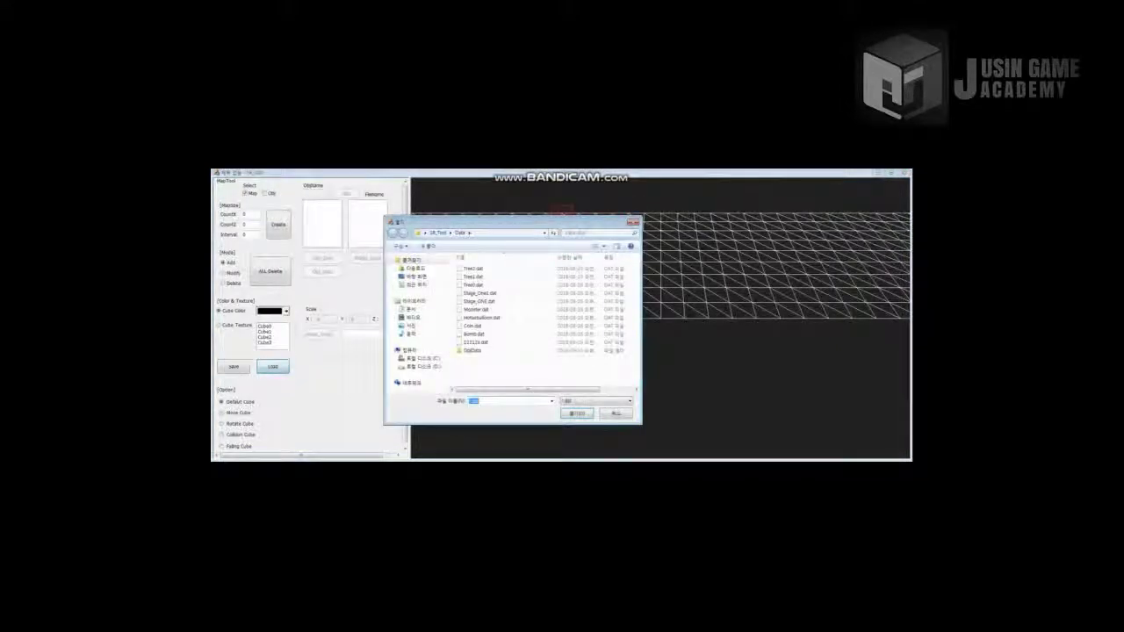
click(479, 302)
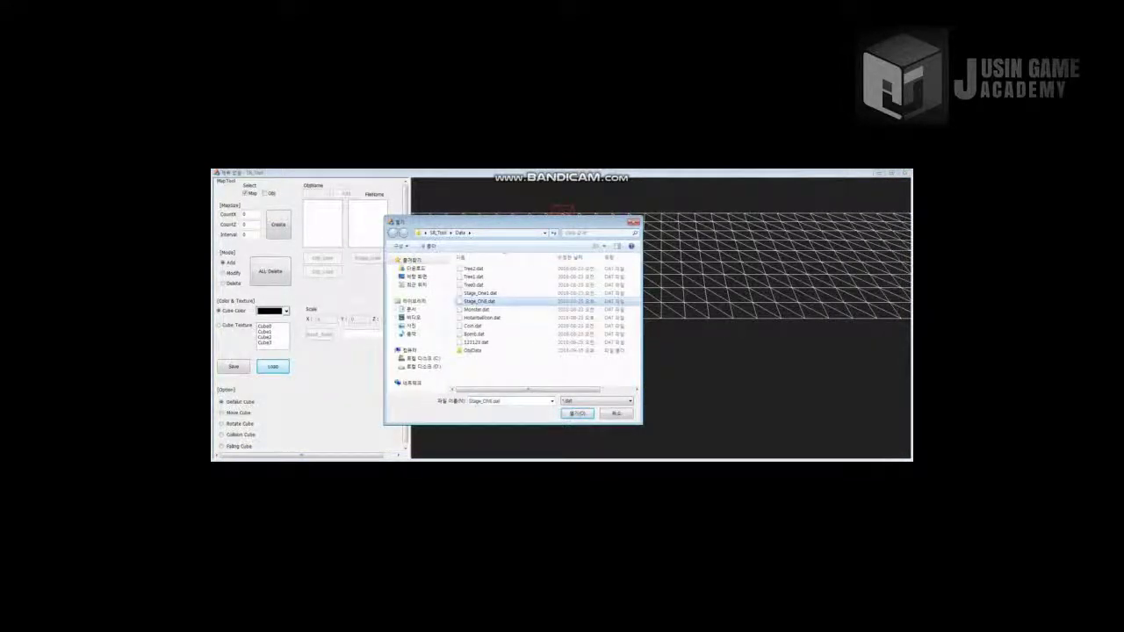
key(Return)
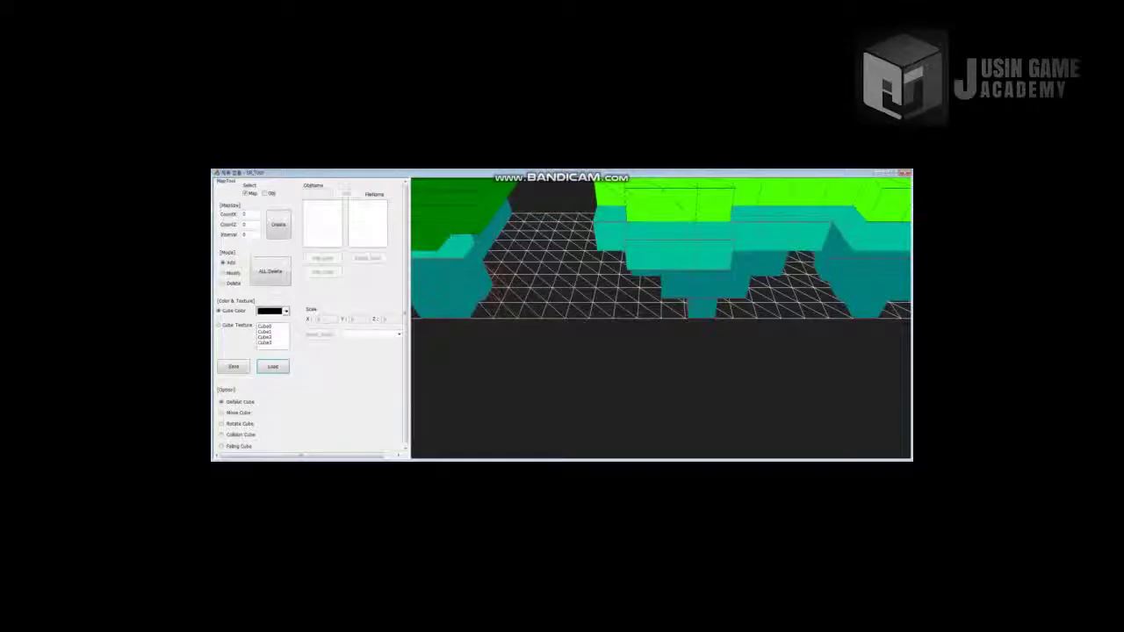
- Look over the loaded stage's colored floating islands along the whole length of the grid
key(a)
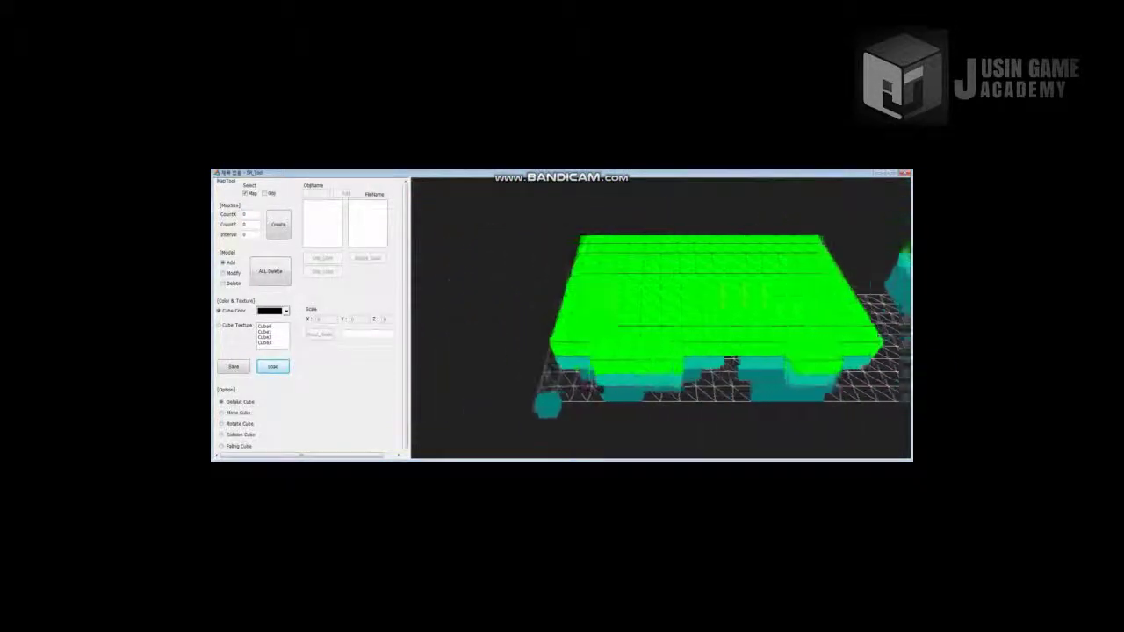
key(d)
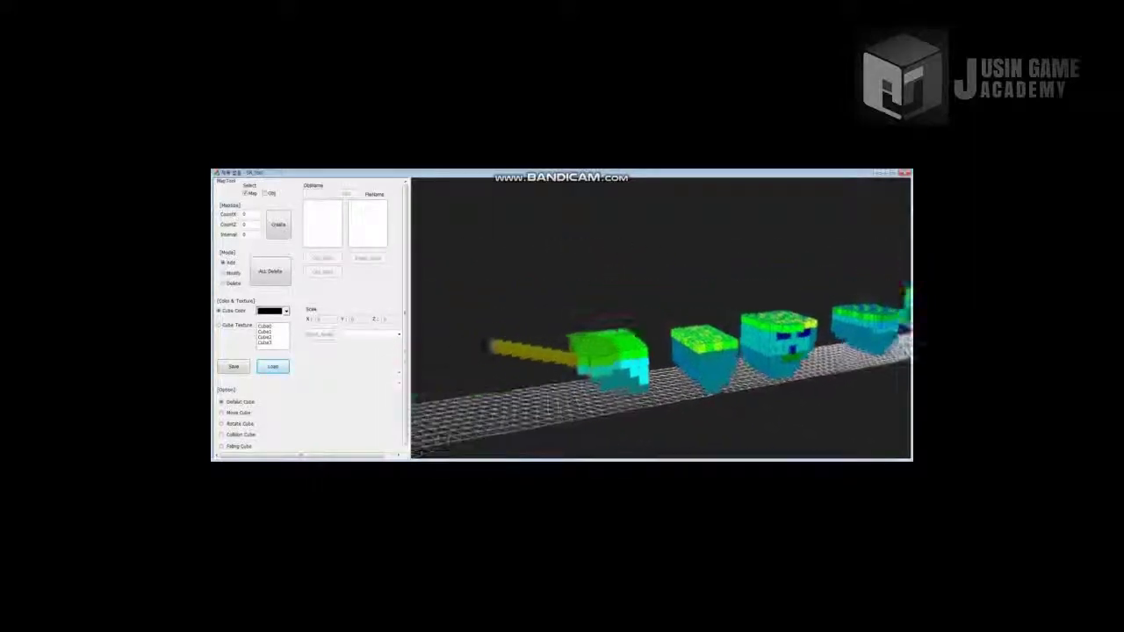
key(w)
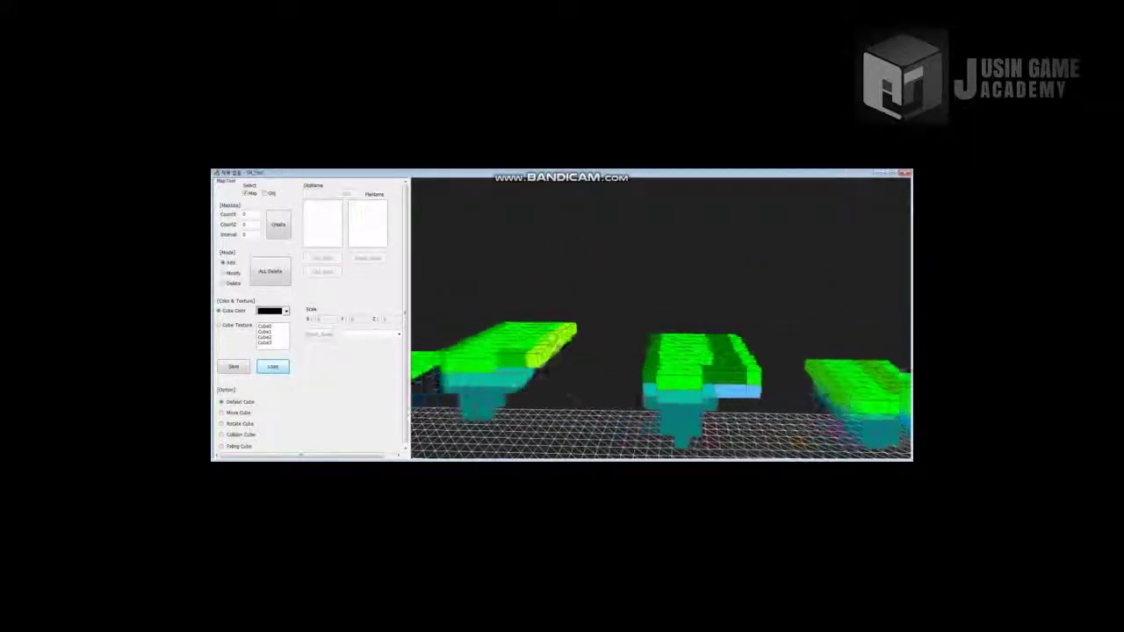
key(w)
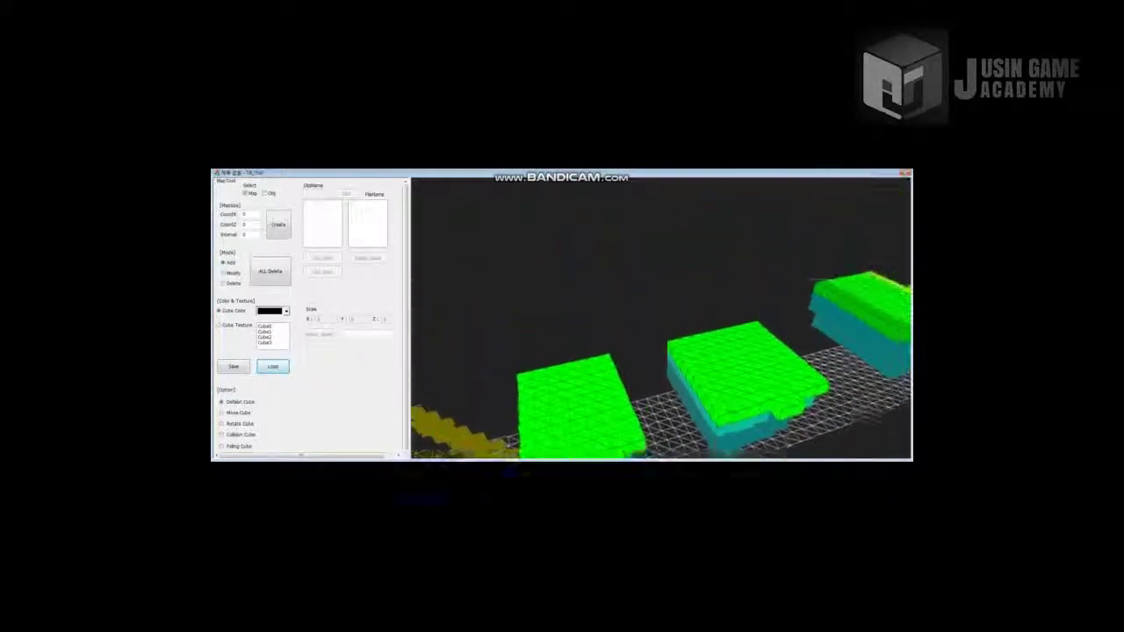
key(s)
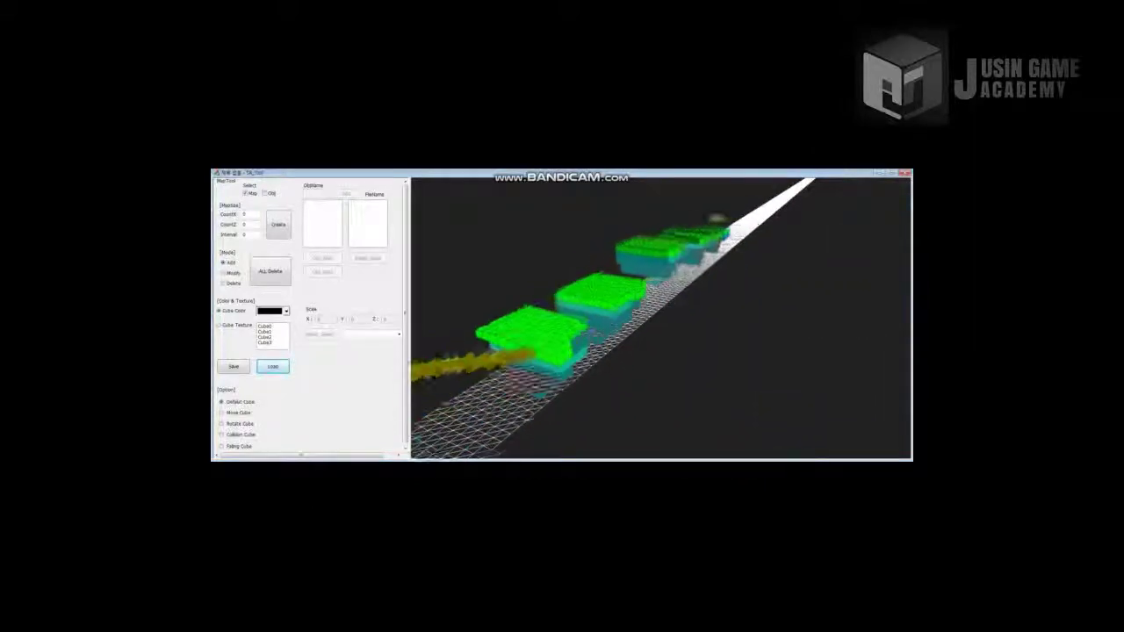
key(s)
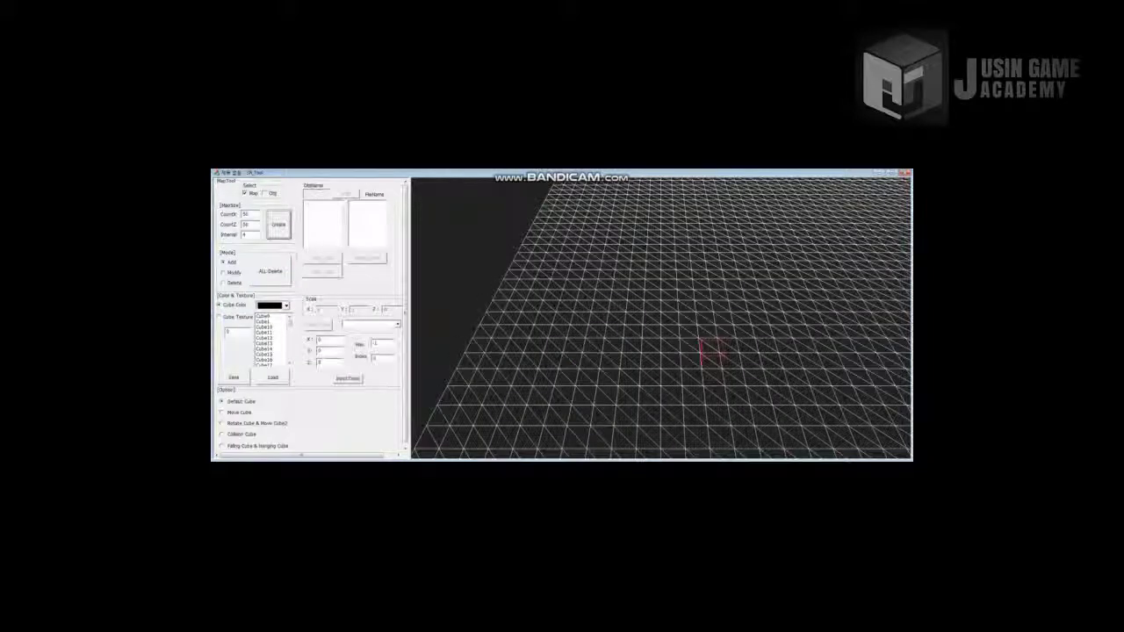
- Load the textured stage file Stage_ONE.dat onto the 50 by 50 map grid
click(273, 378)
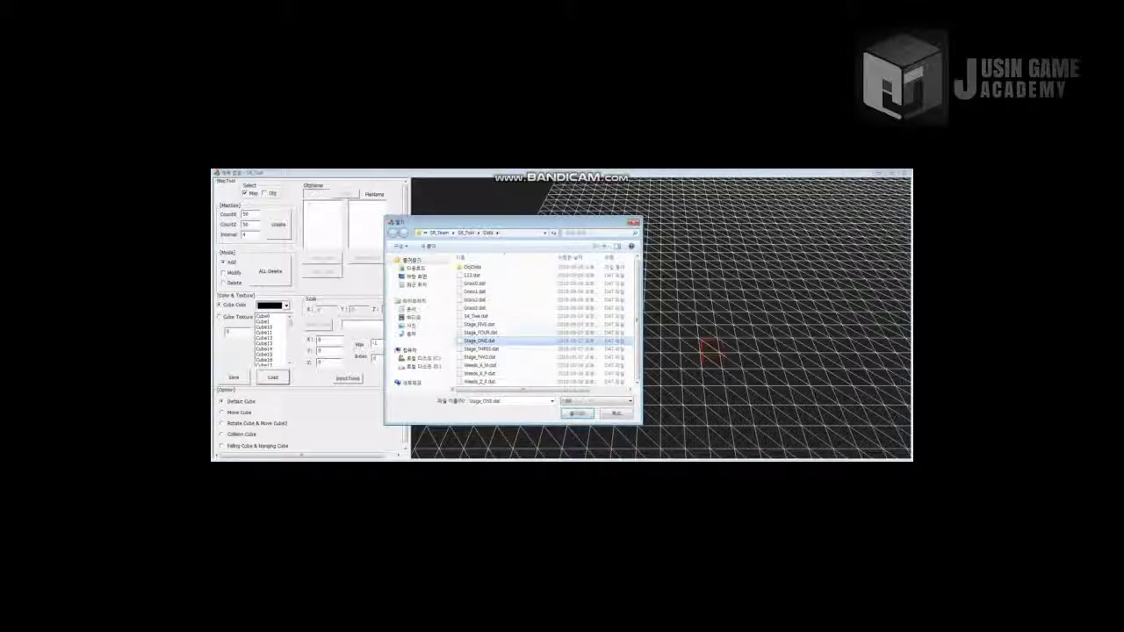
double_click(488, 357)
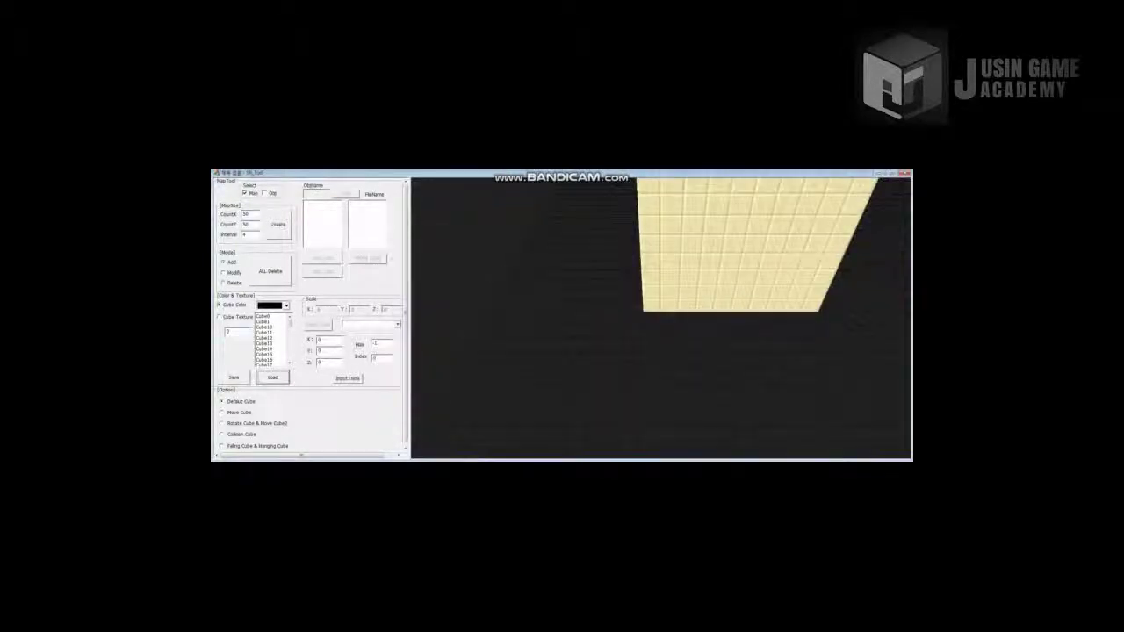
- Examine the textured tower stage from base to top, including its ledges, doorway, pillared upper level and floating blocks
key(d)
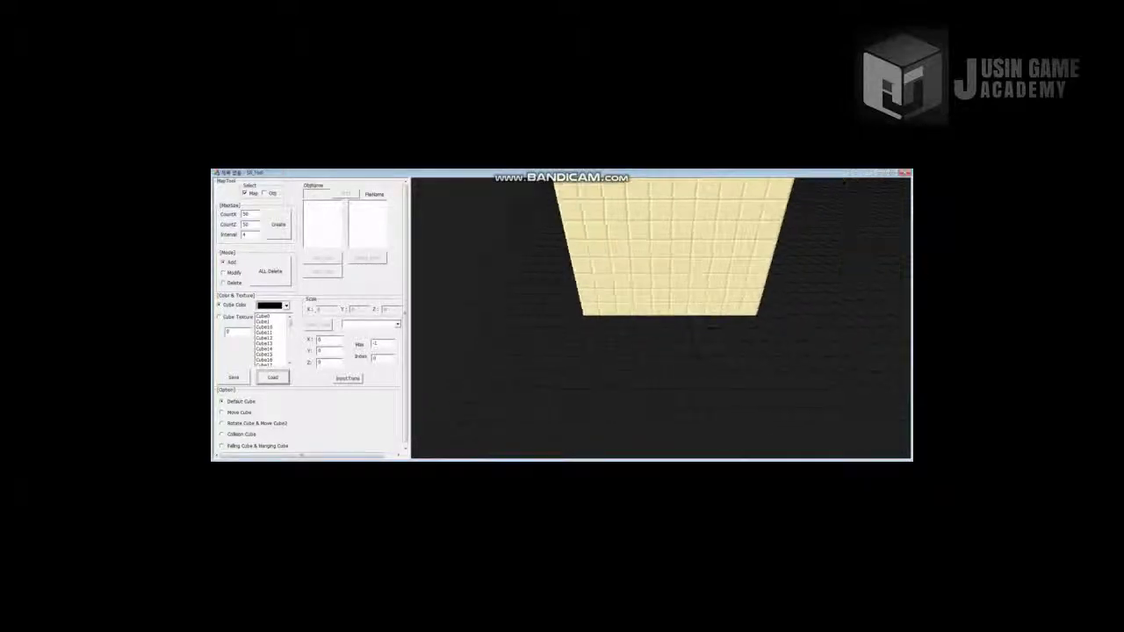
key(s)
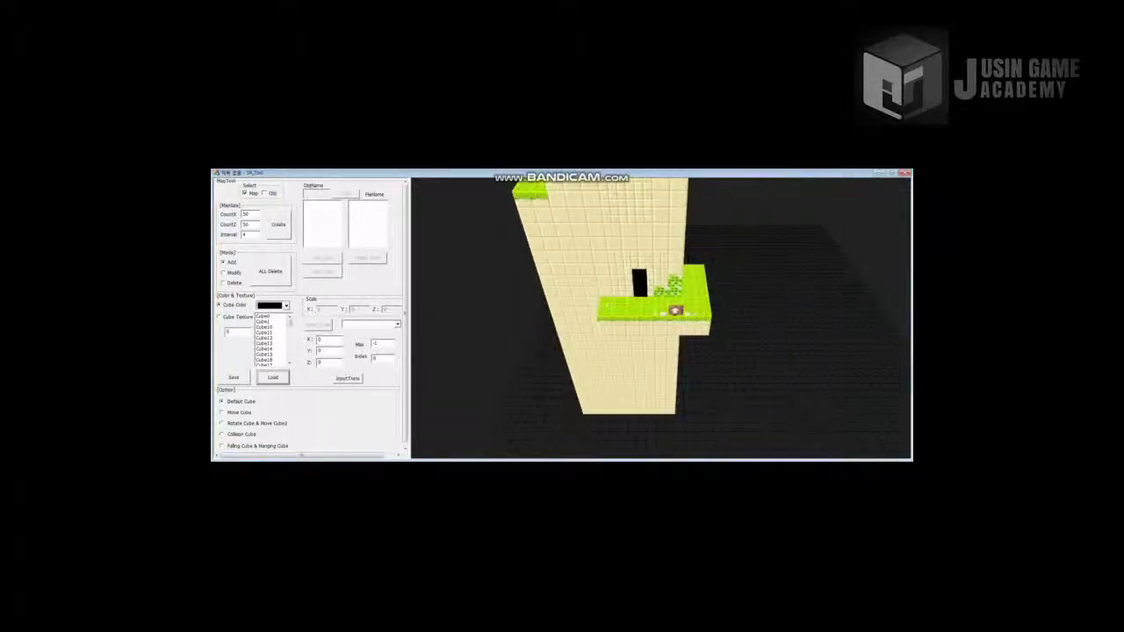
key(s)
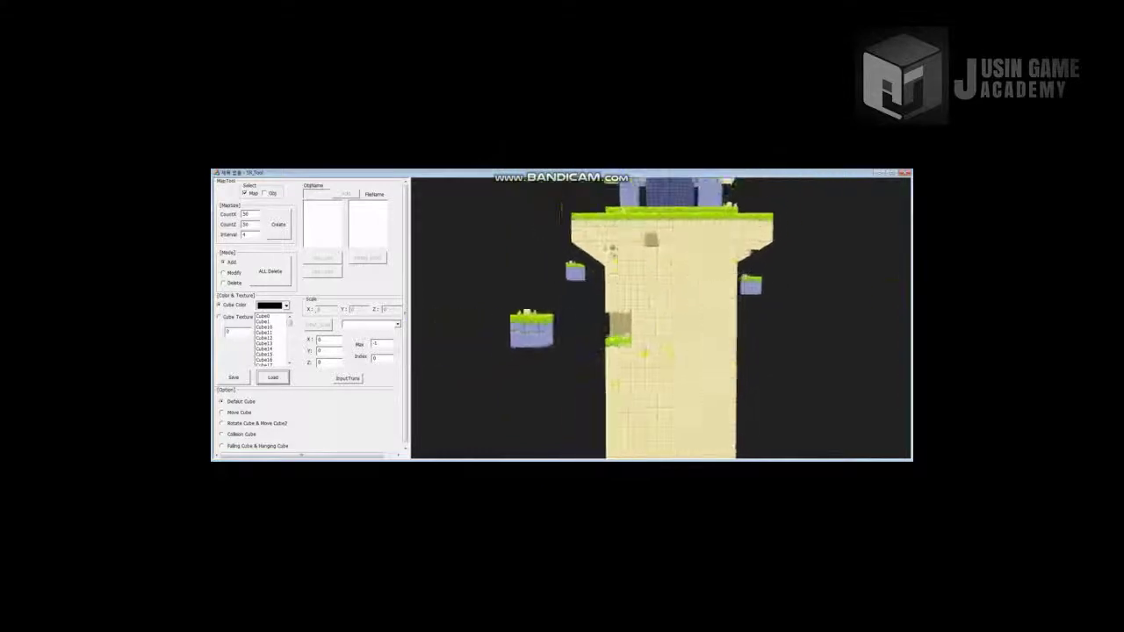
key(w)
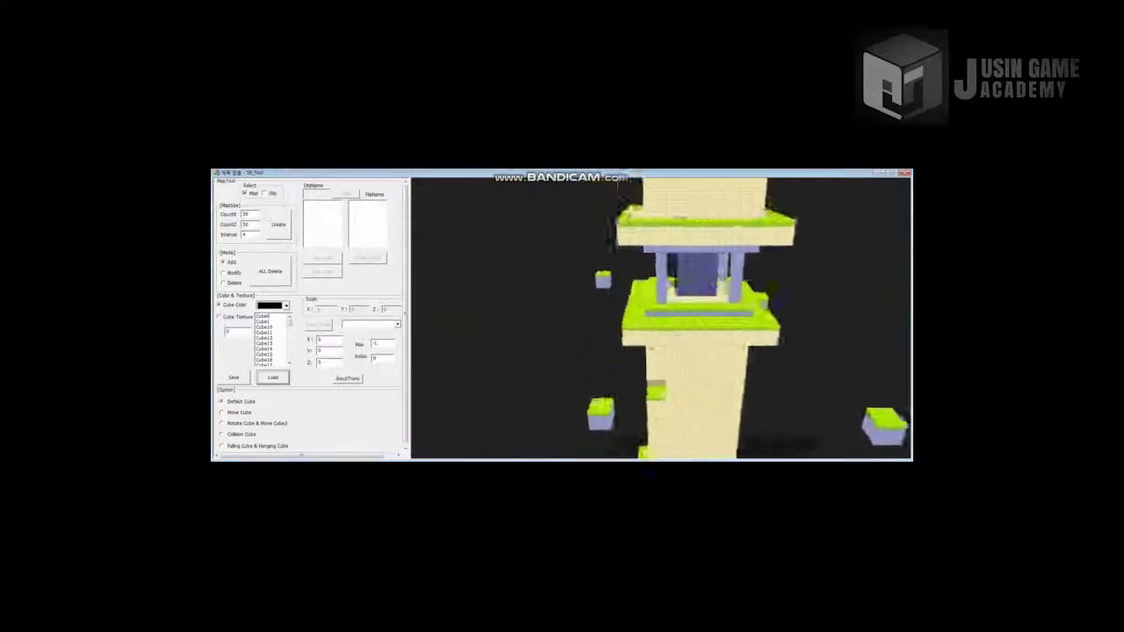
key(d)
key(s)
key(w)
key(s)
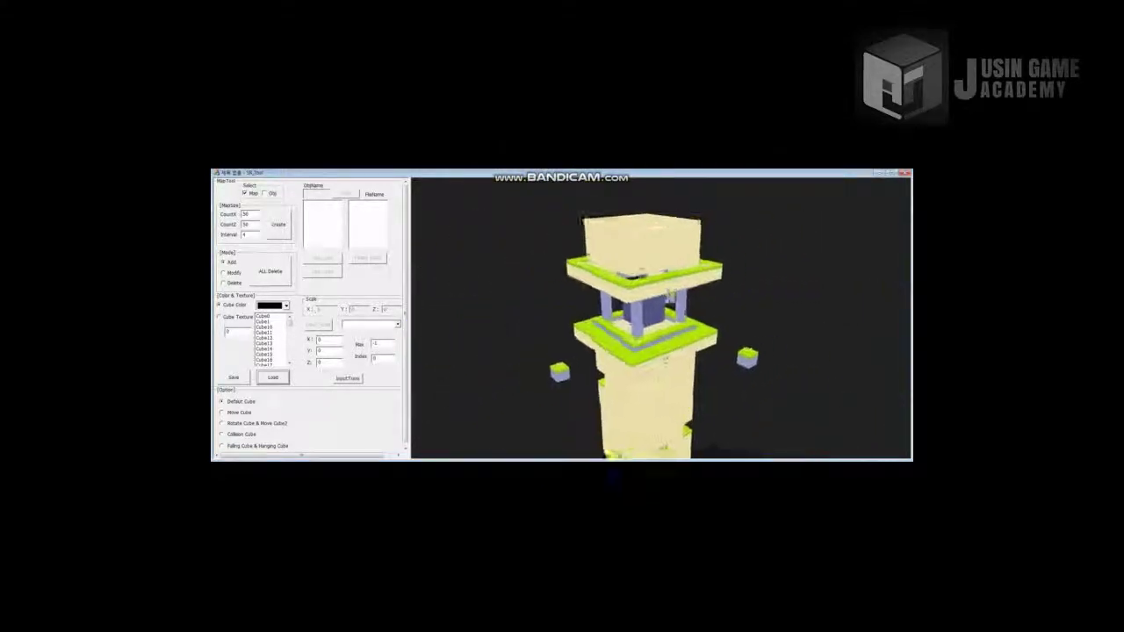
key(w)
key(s)
key(w)
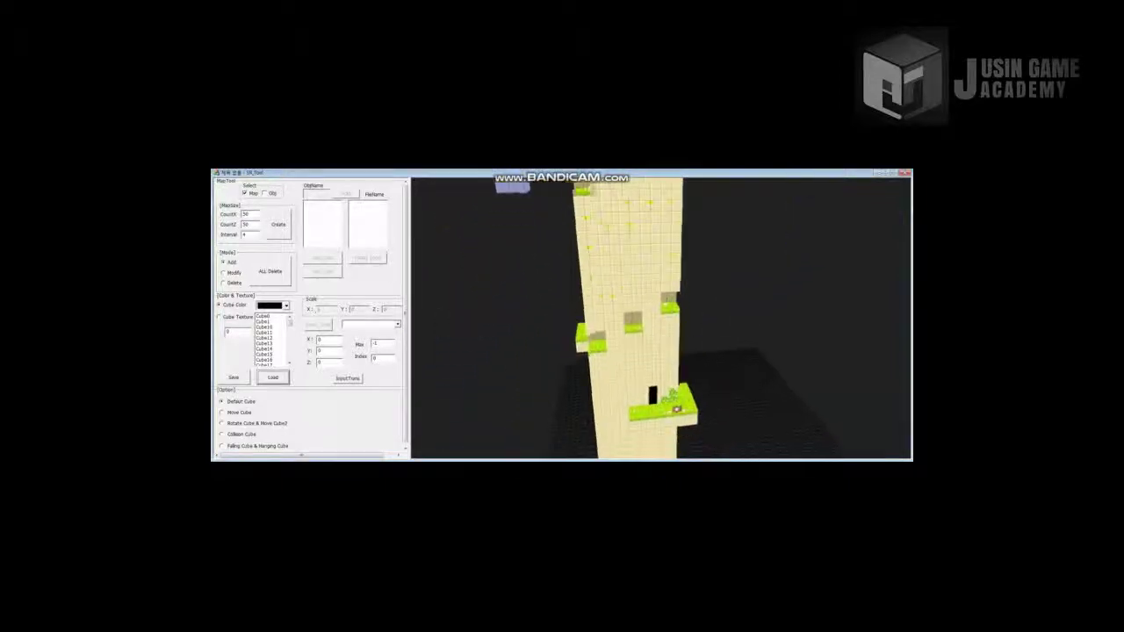
key(s)
key(s)
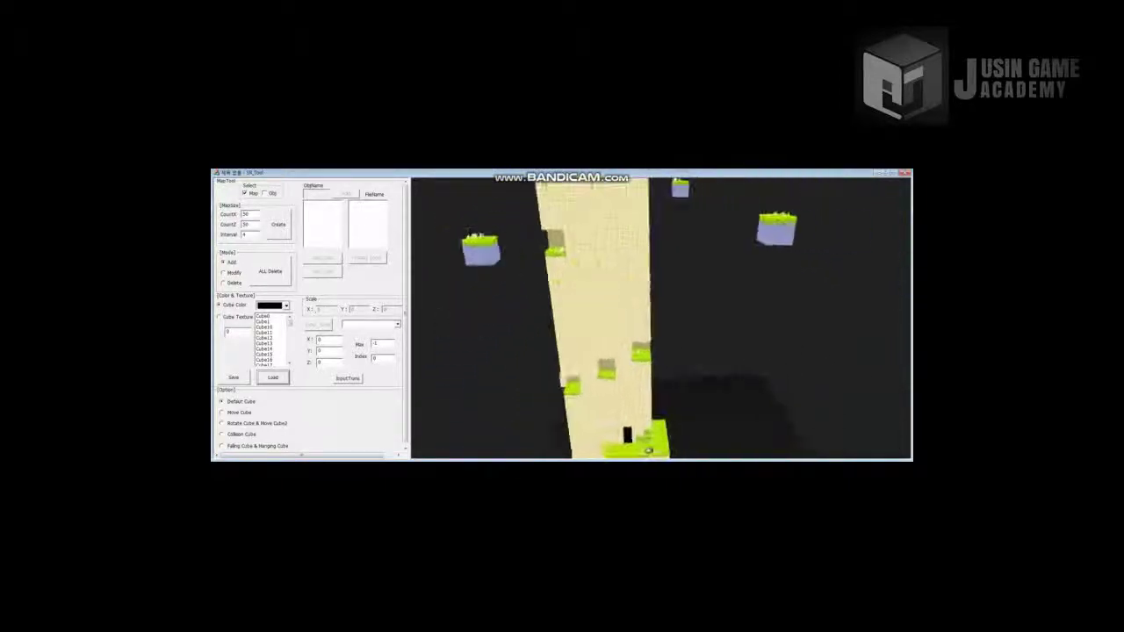
- Delete all cubes of the textured tower stage and load the stage file Stage_THREE.dat
key(s)
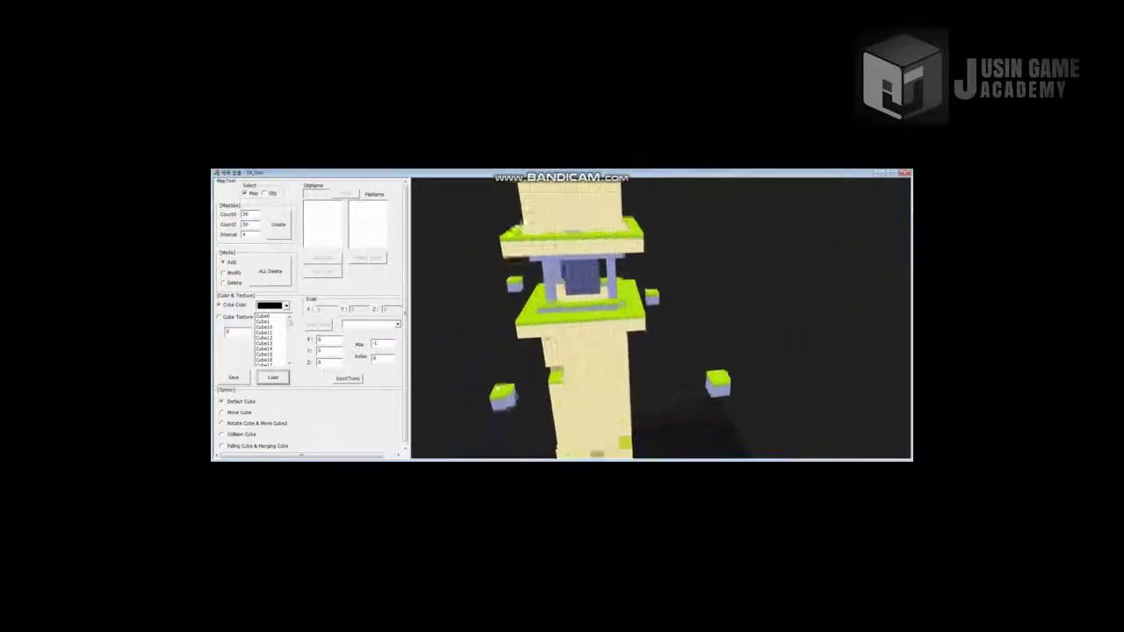
key(w)
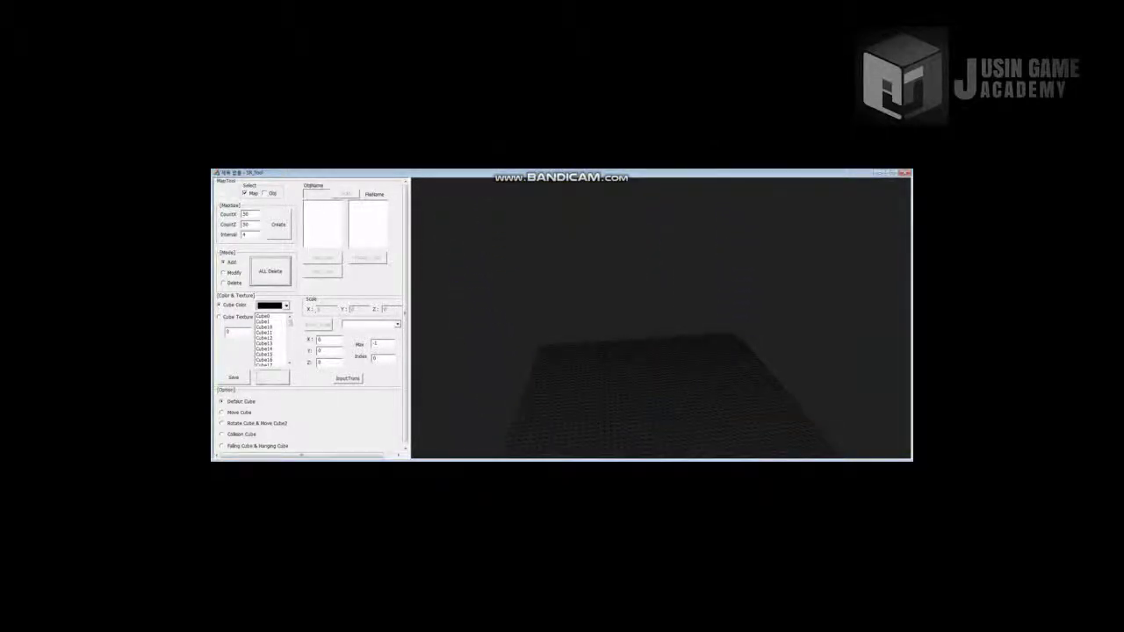
click(273, 378)
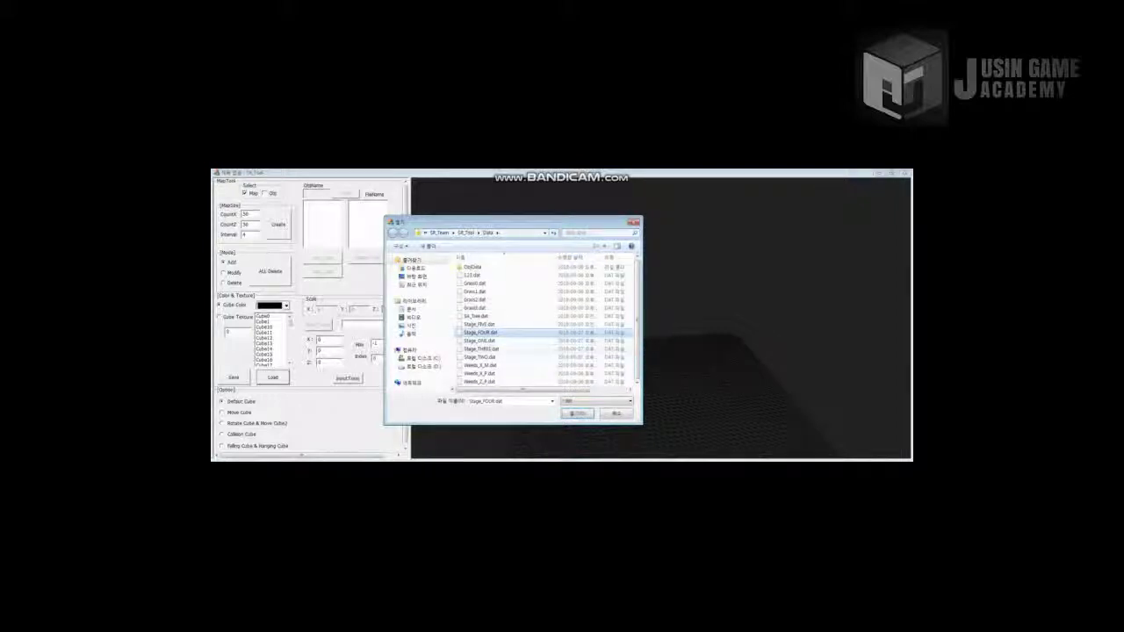
double_click(481, 349)
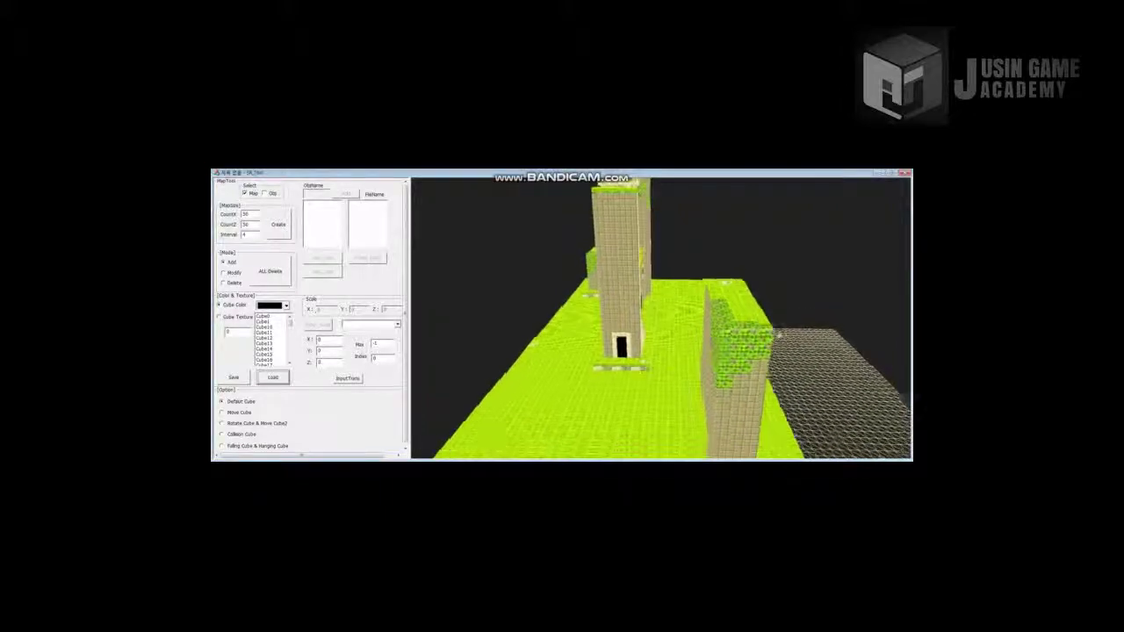
- Examine the loaded stage's floating island in side profile, including its layered soil underside, doorways and mossy towers
key(s)
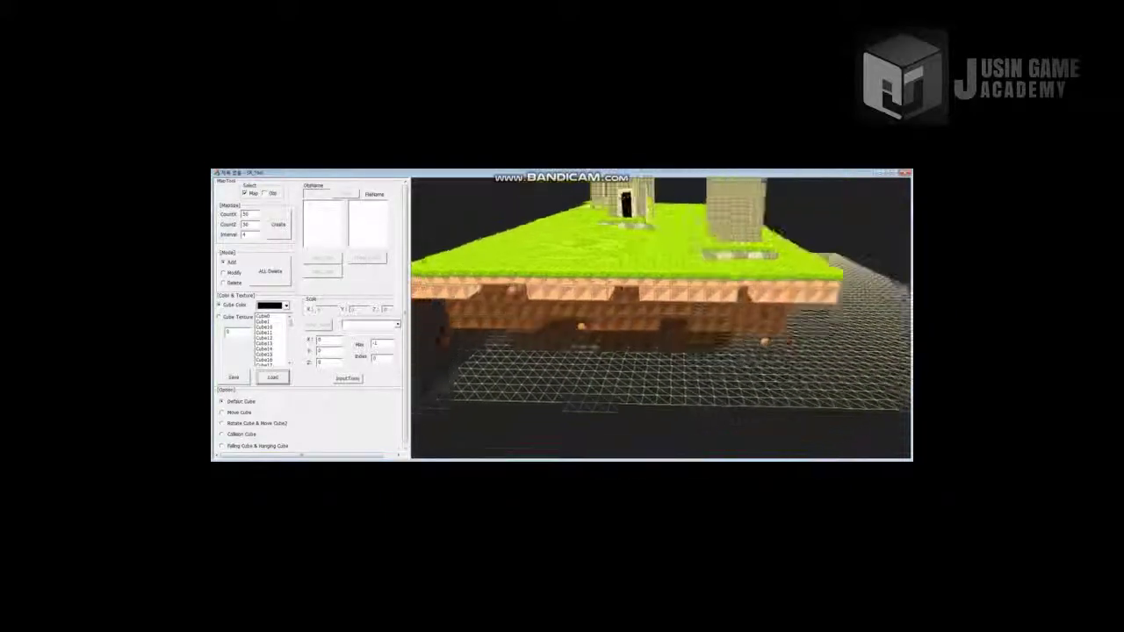
key(s)
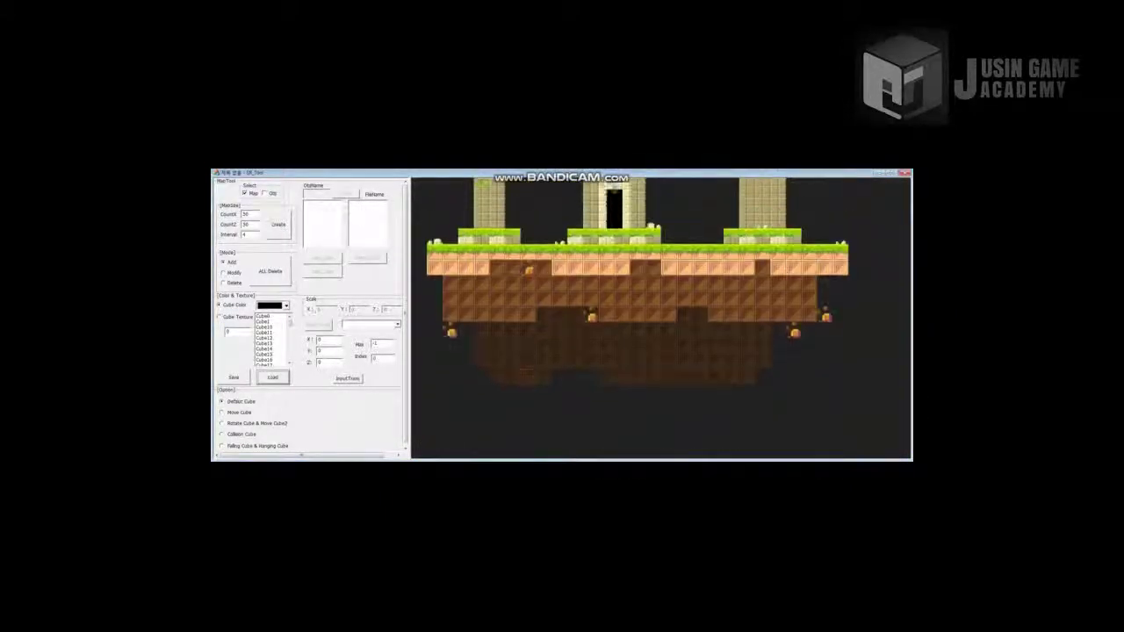
key(w)
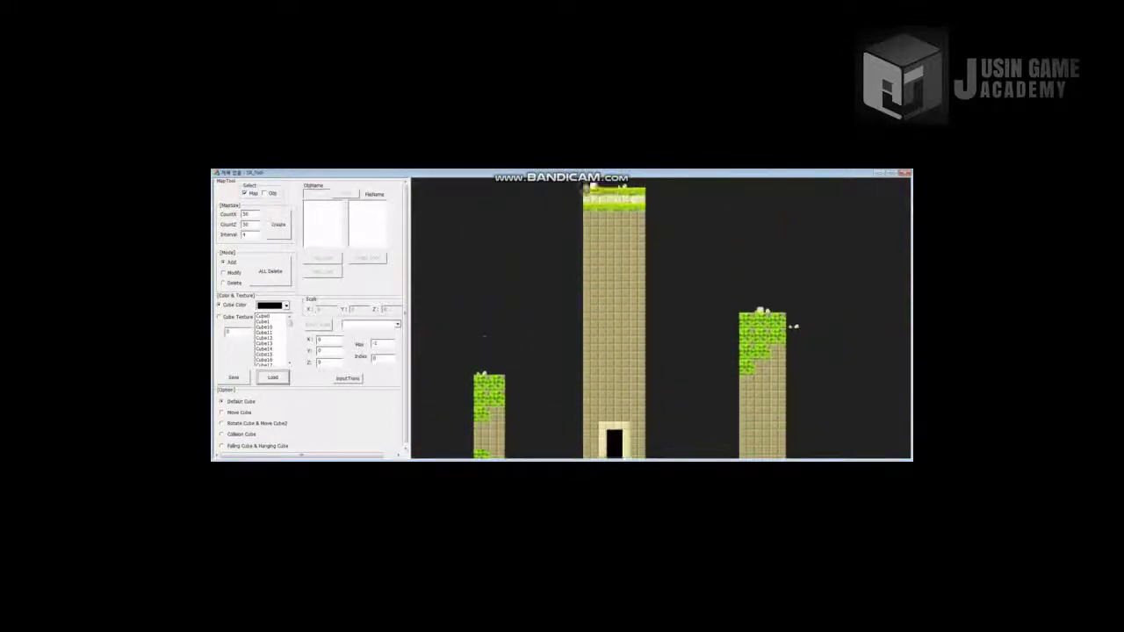
key(s)
key(d)
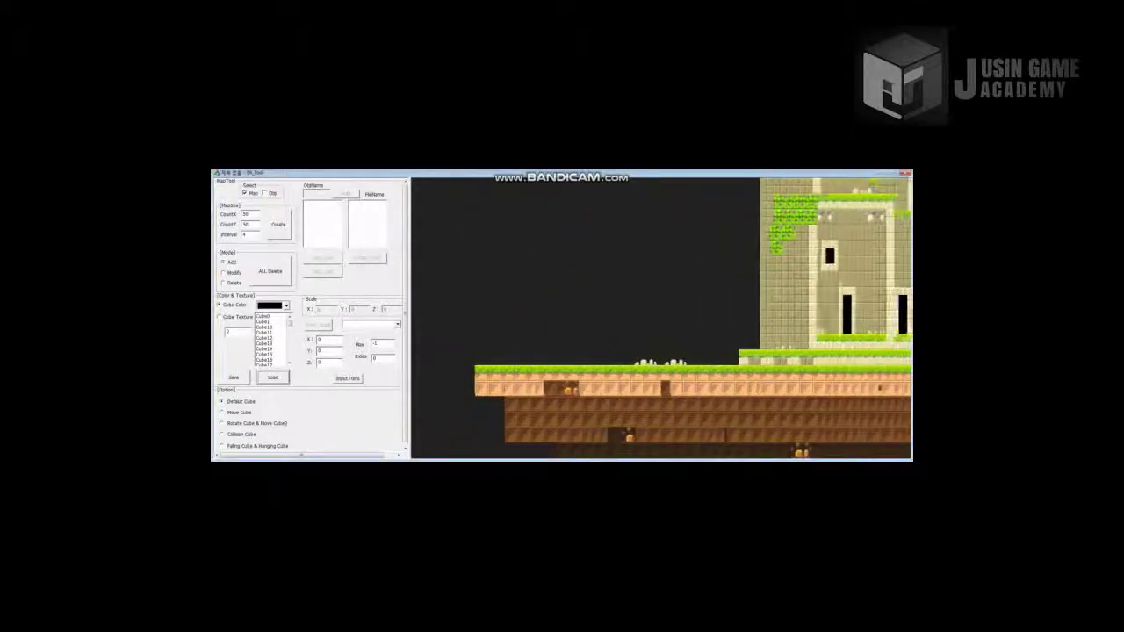
key(d)
key(d)
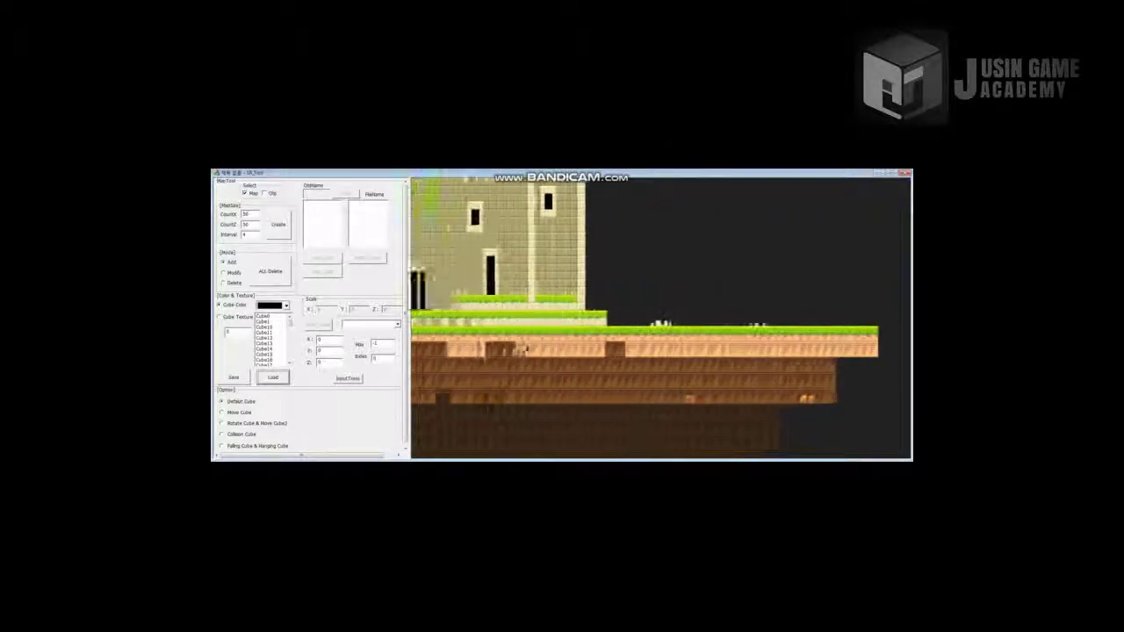
key(a)
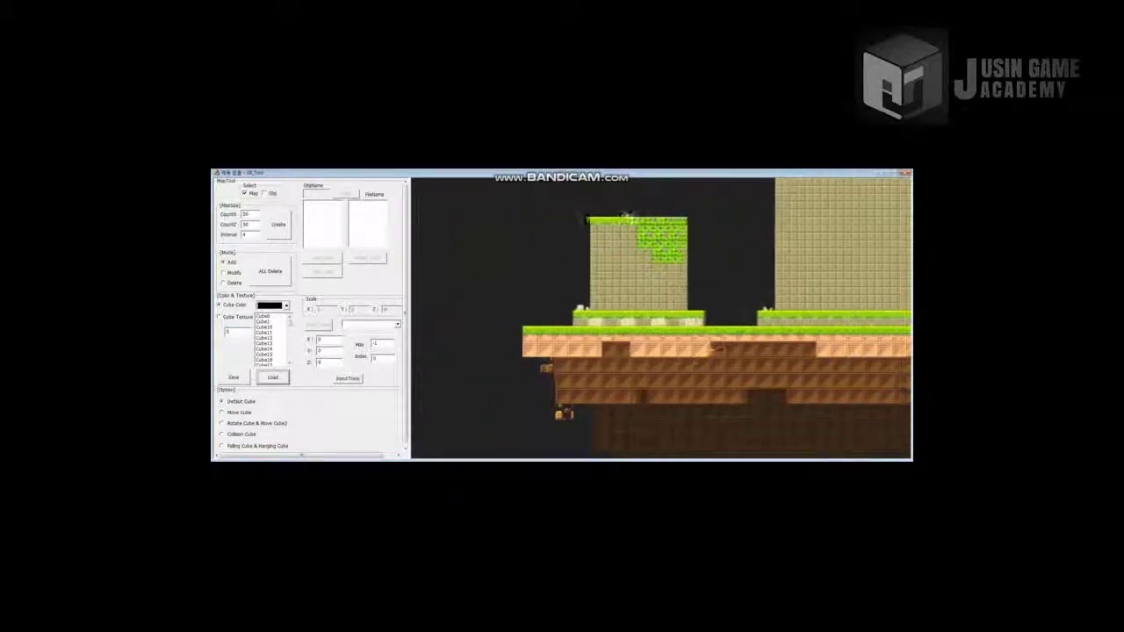
- Examine the island's plain tower walls, its underside above the grid, and the whole stage from above
key(Left)
key(Right)
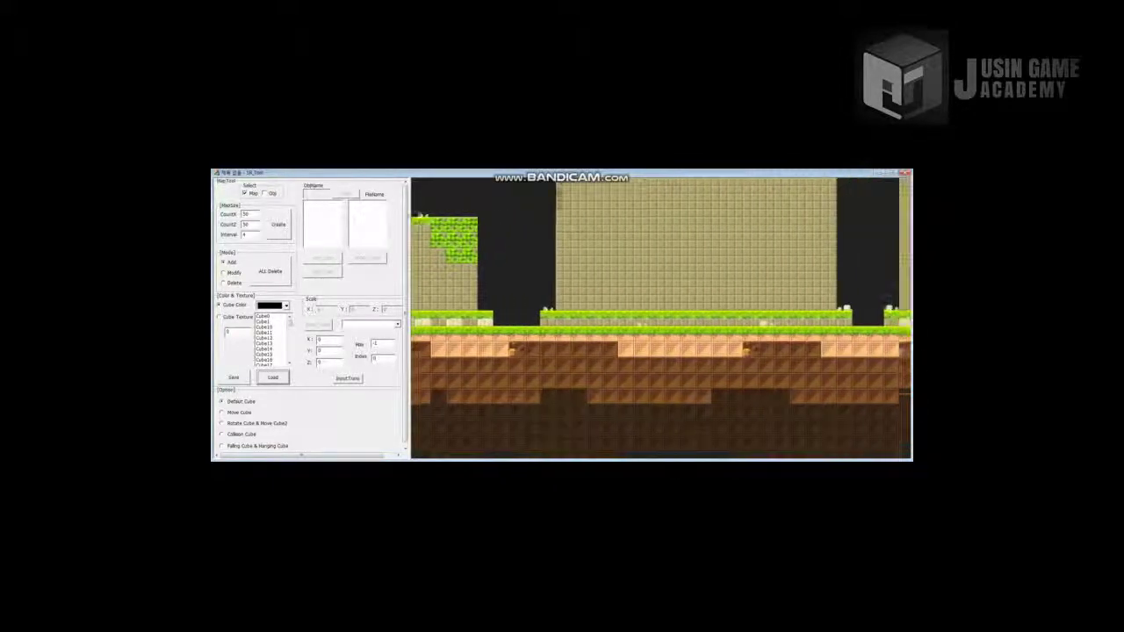
key(Up)
key(Up)
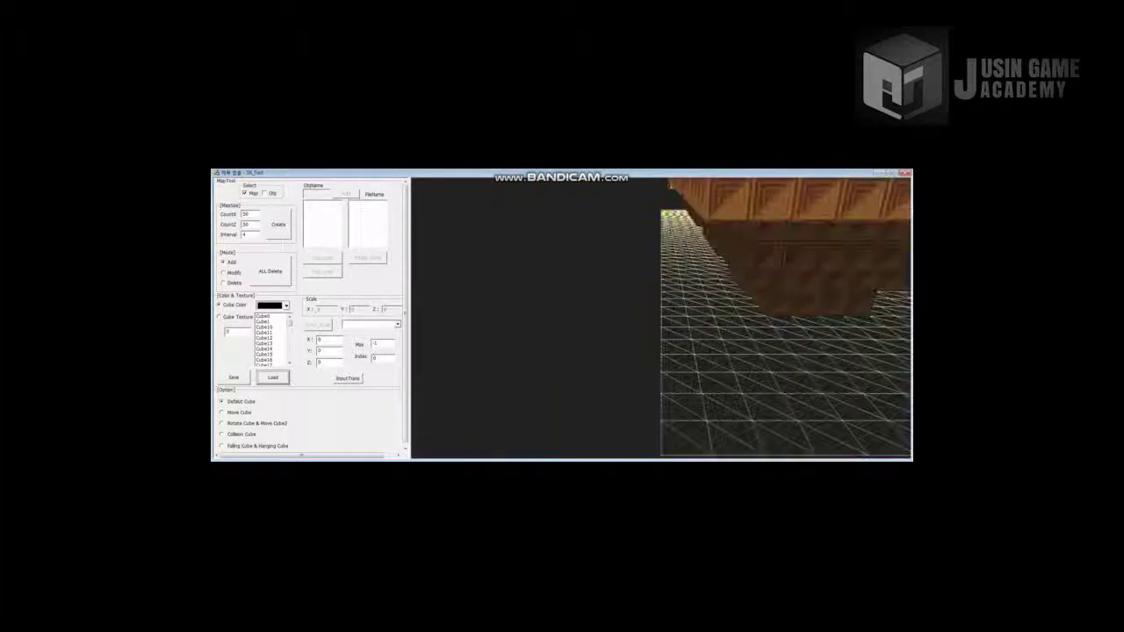
key(Up)
key(Right)
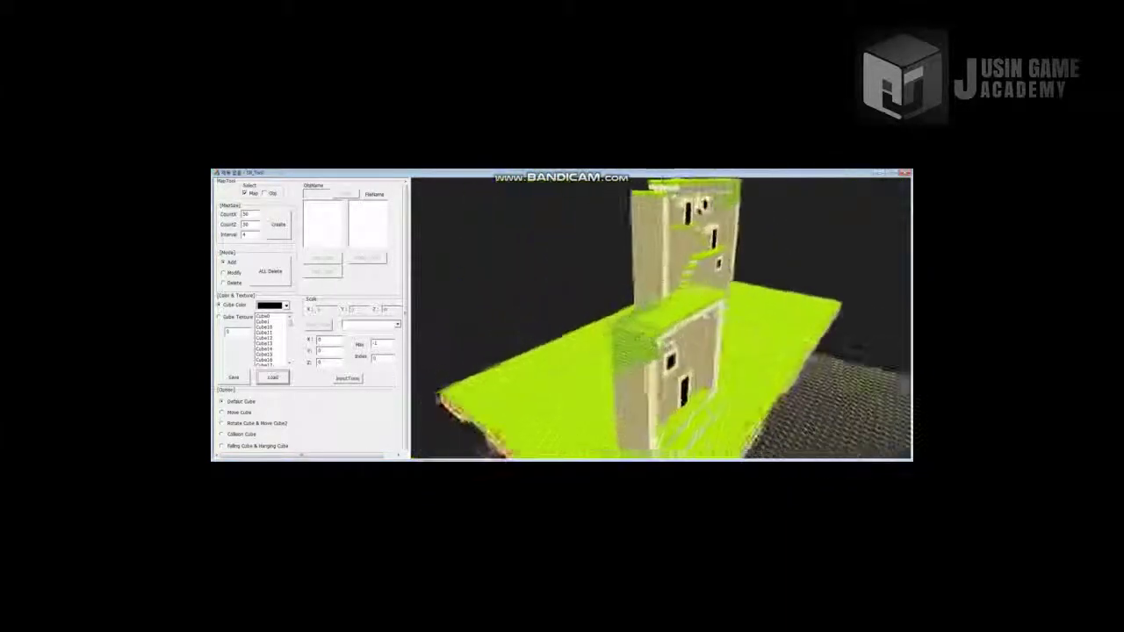
key(Up)
key(Left)
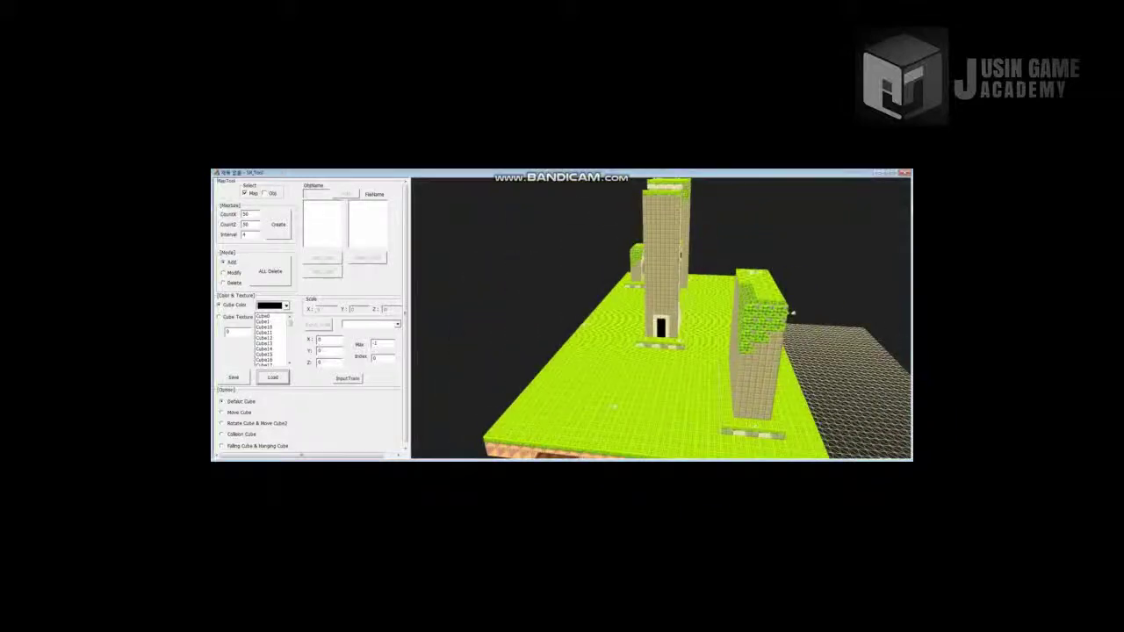
- Replace the island stage on the map with the stage file Stage_FOUR.dat
click(274, 377)
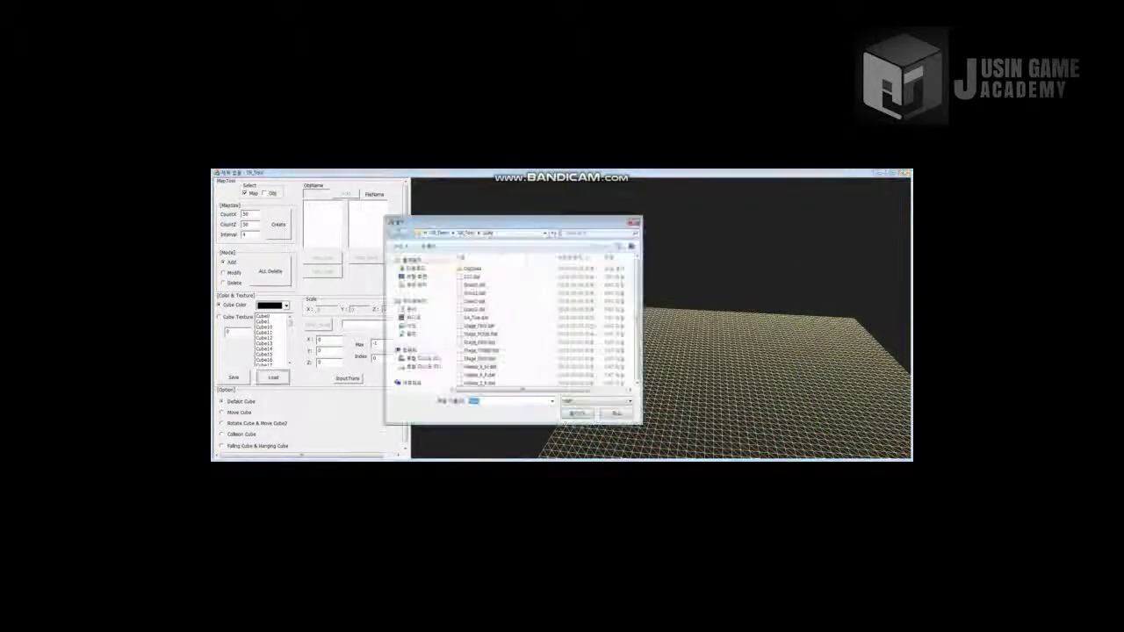
double_click(481, 333)
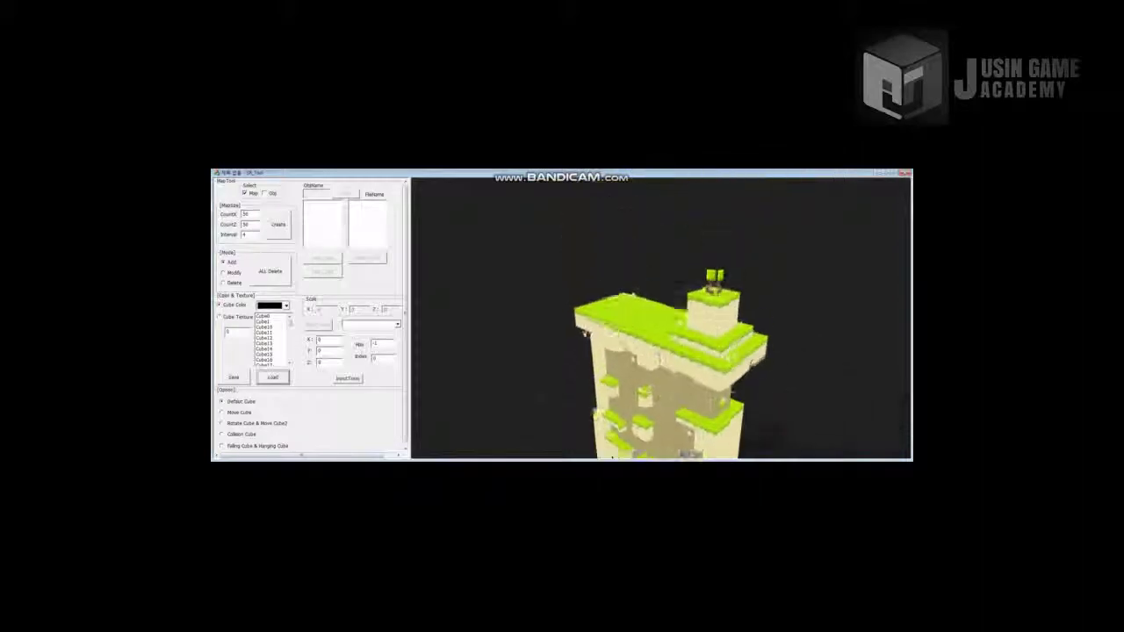
- Delete all cubes from the map and load the stage file Stage_FIVE.dat
click(271, 271)
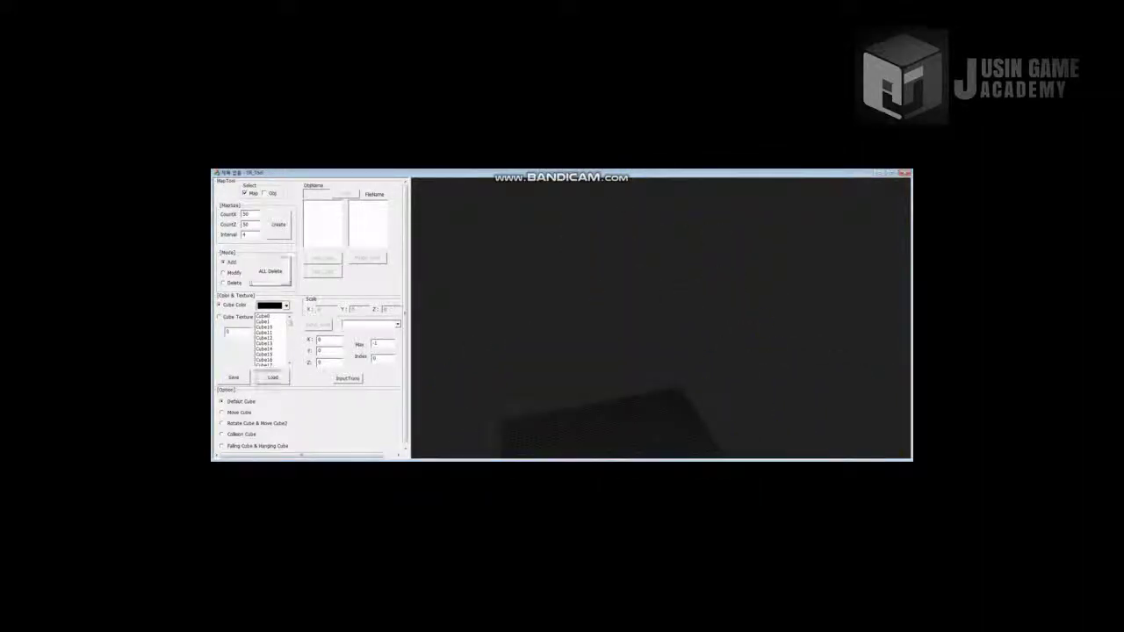
click(273, 378)
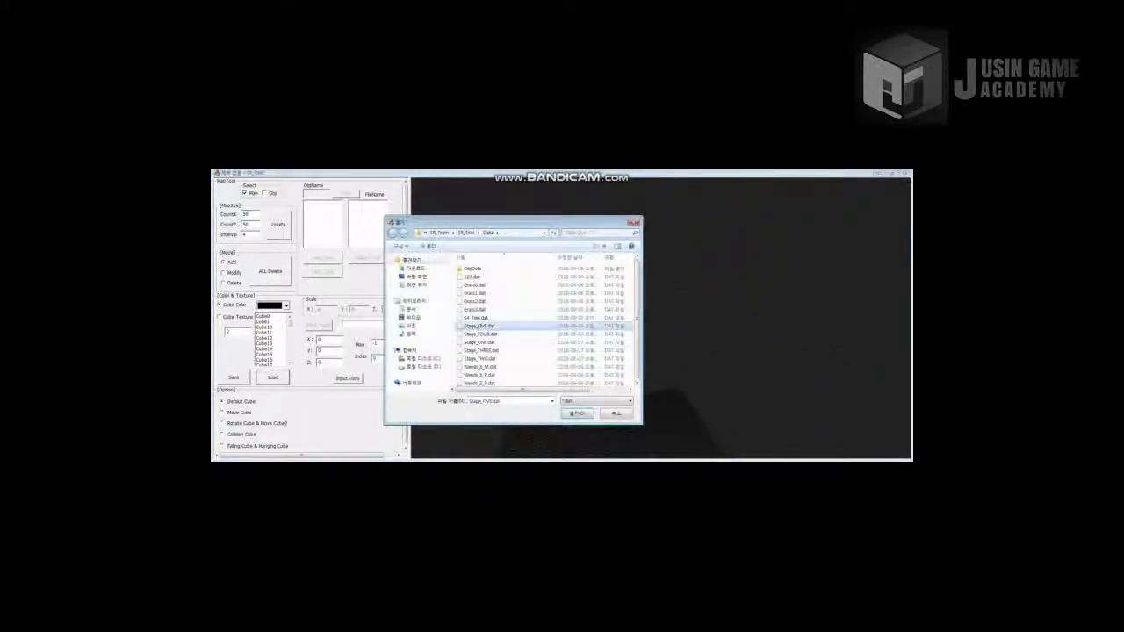
double_click(480, 325)
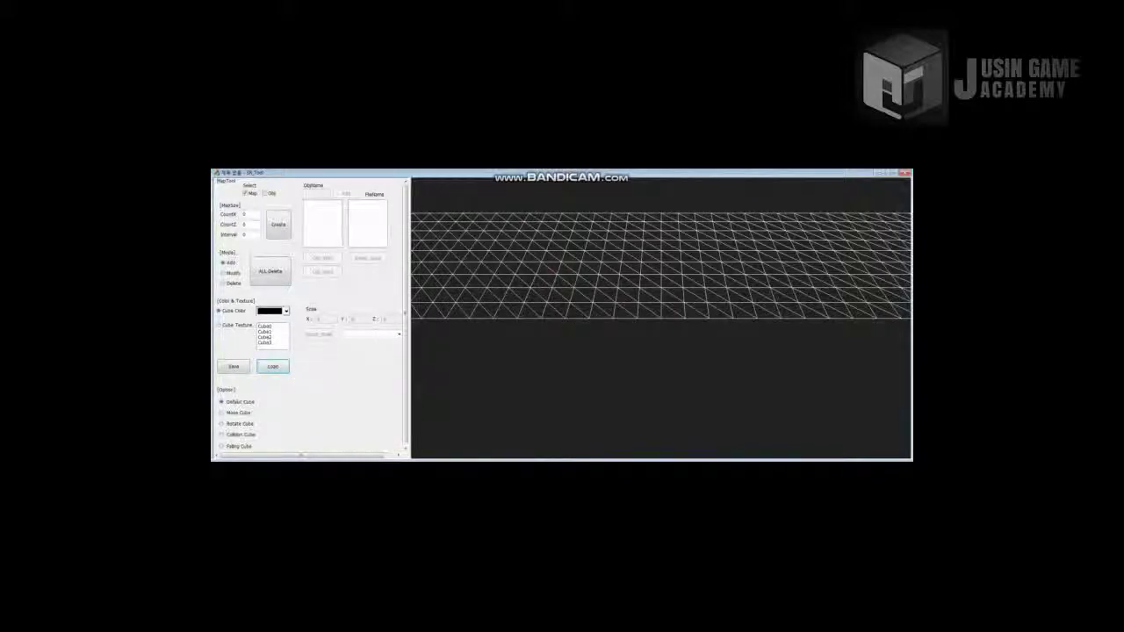
- Load the stage file Stage_ONE.dat from the Data folder onto the empty grid
click(272, 366)
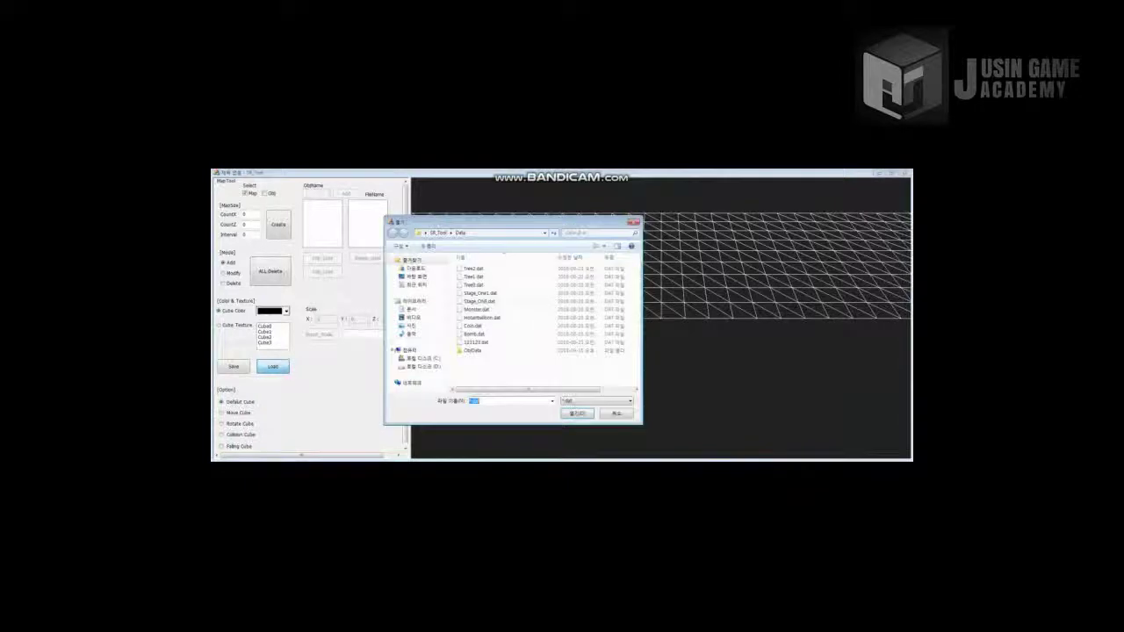
double_click(481, 301)
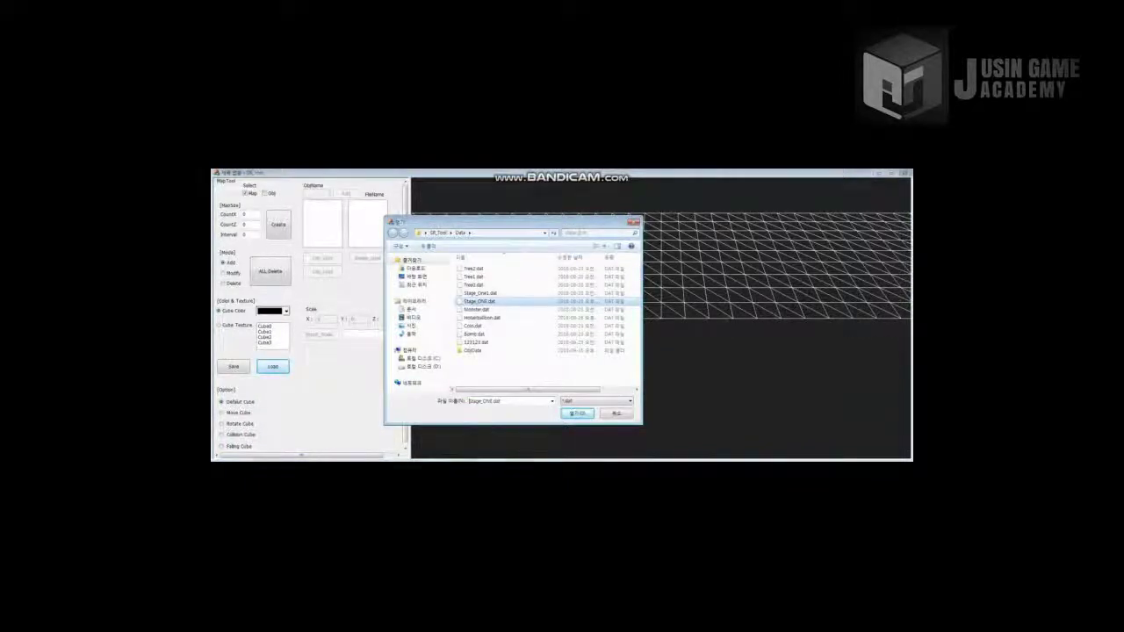
- Look over the colored floating islands, the yellow bridge and the pale arch of the loaded stage
key(a)
key(w)
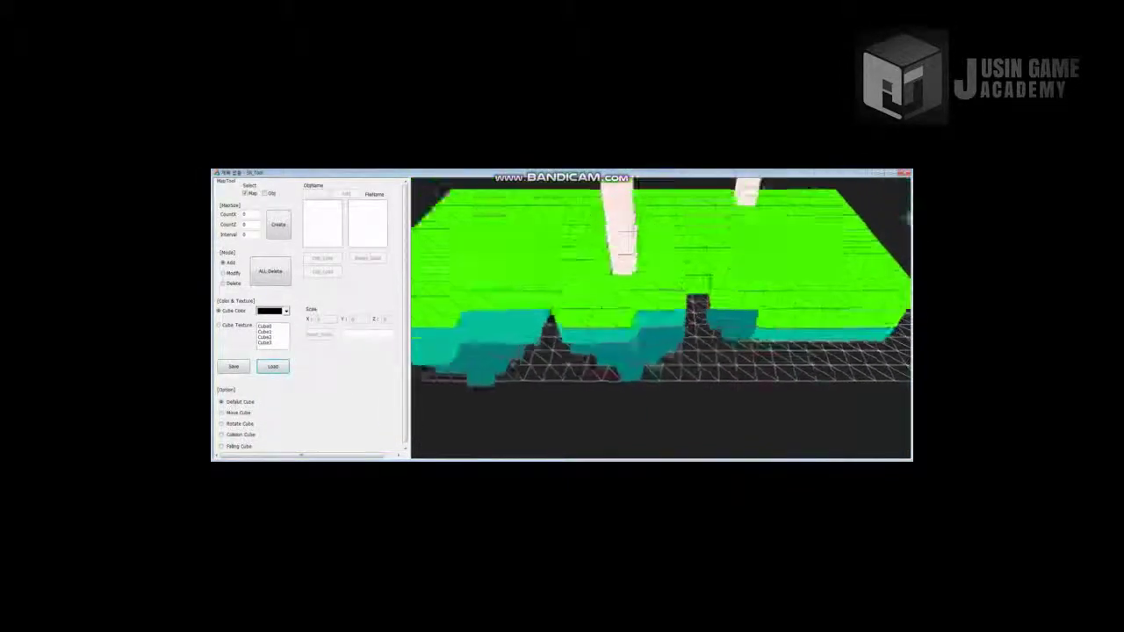
key(a)
key(d)
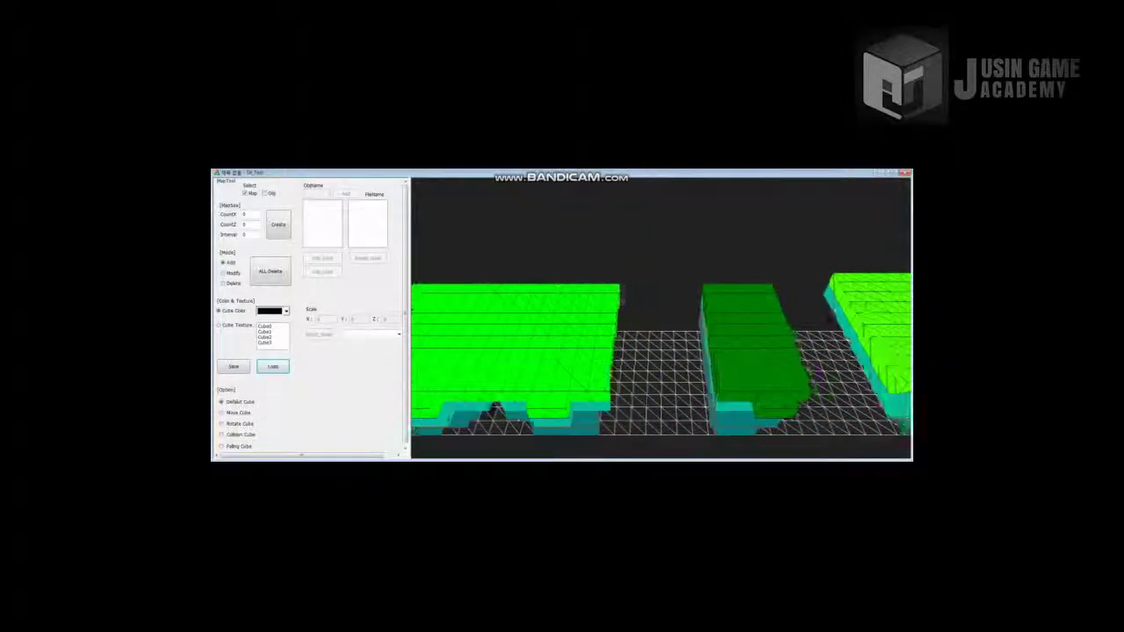
key(w)
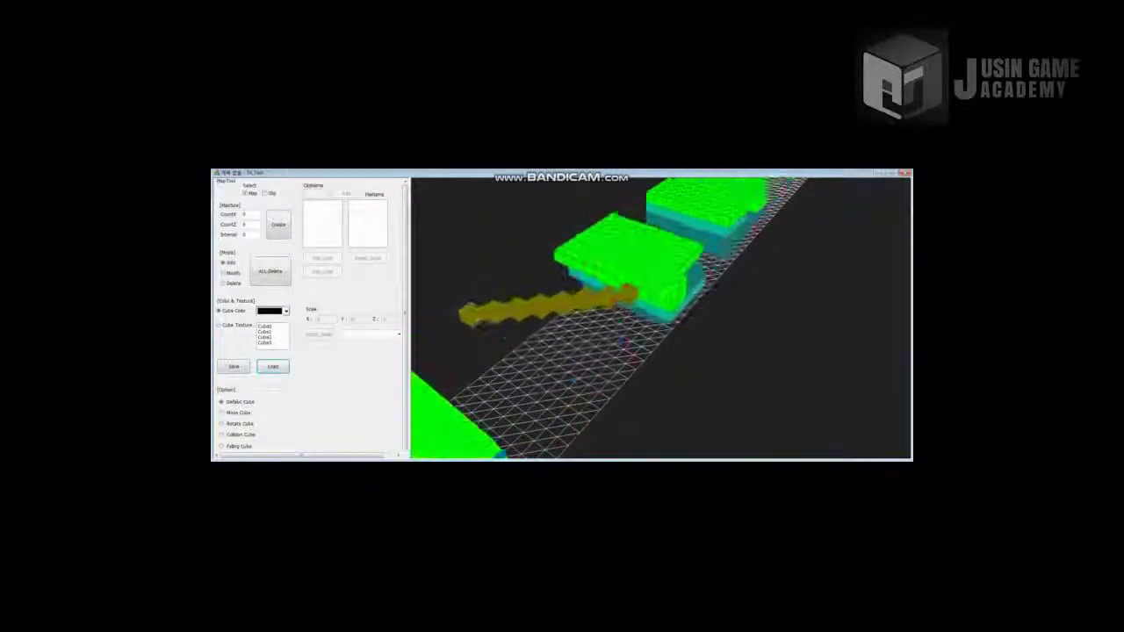
key(a)
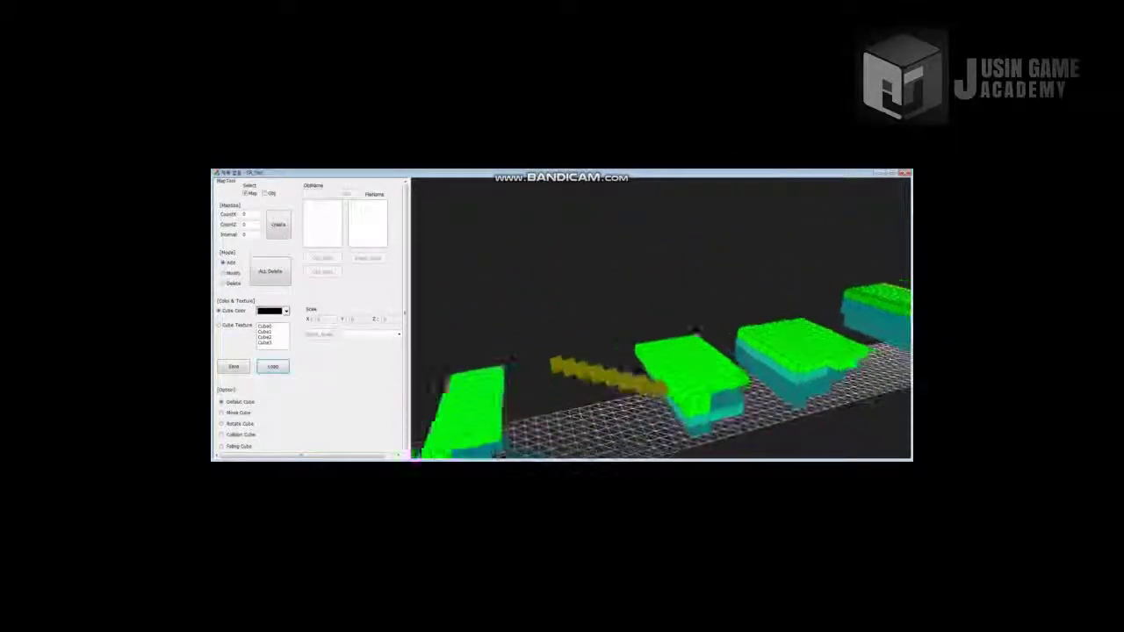
key(a)
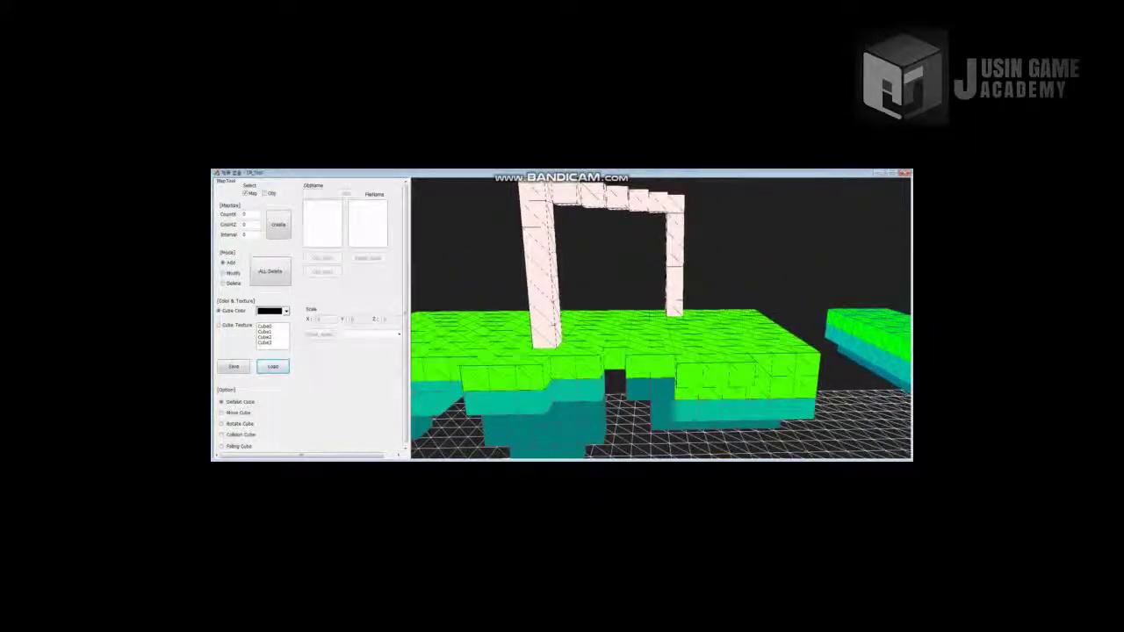
- Switch the editor from map to object mode and add an object entry named Tree
click(265, 193)
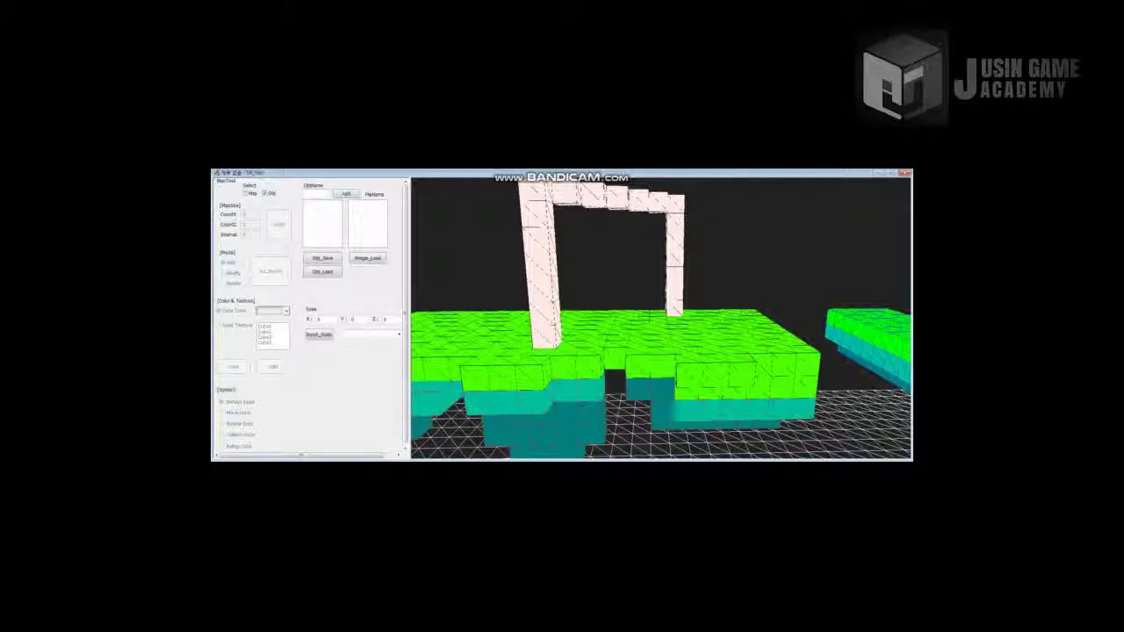
text(Tree)
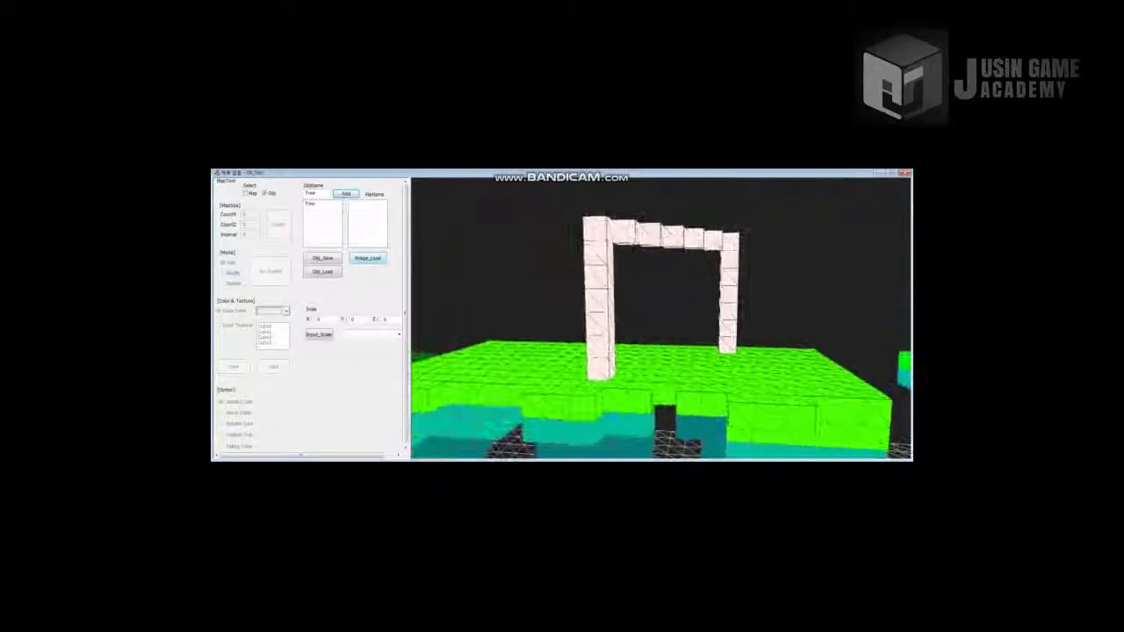
- Load Tree0.dat from the ObjData folder into the file list of the Tree object
click(368, 259)
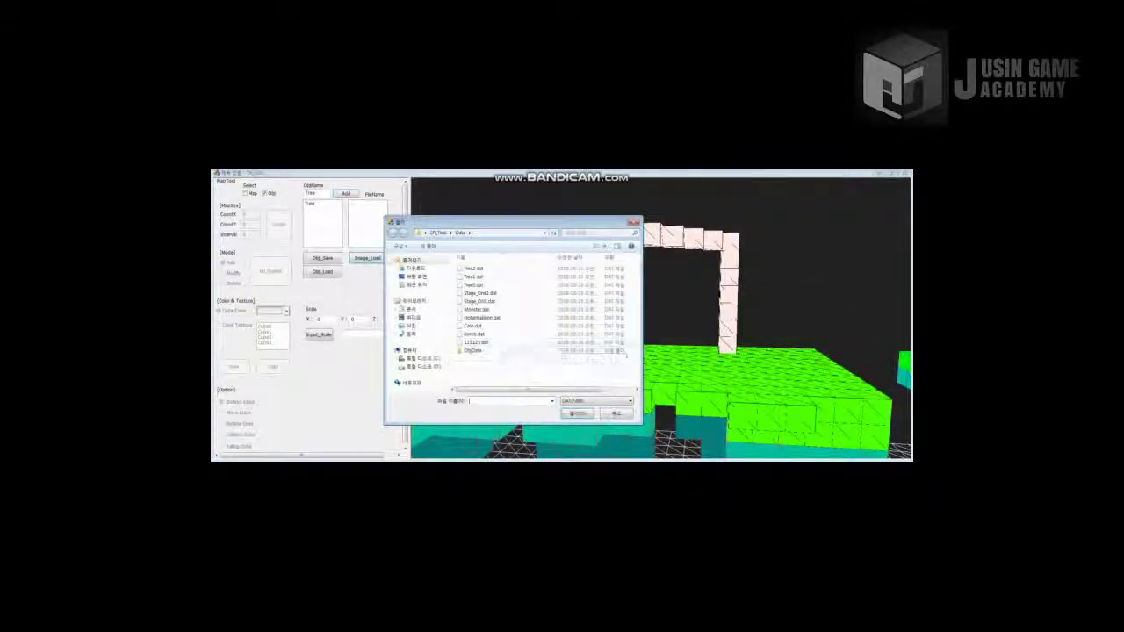
click(474, 351)
double_click(474, 350)
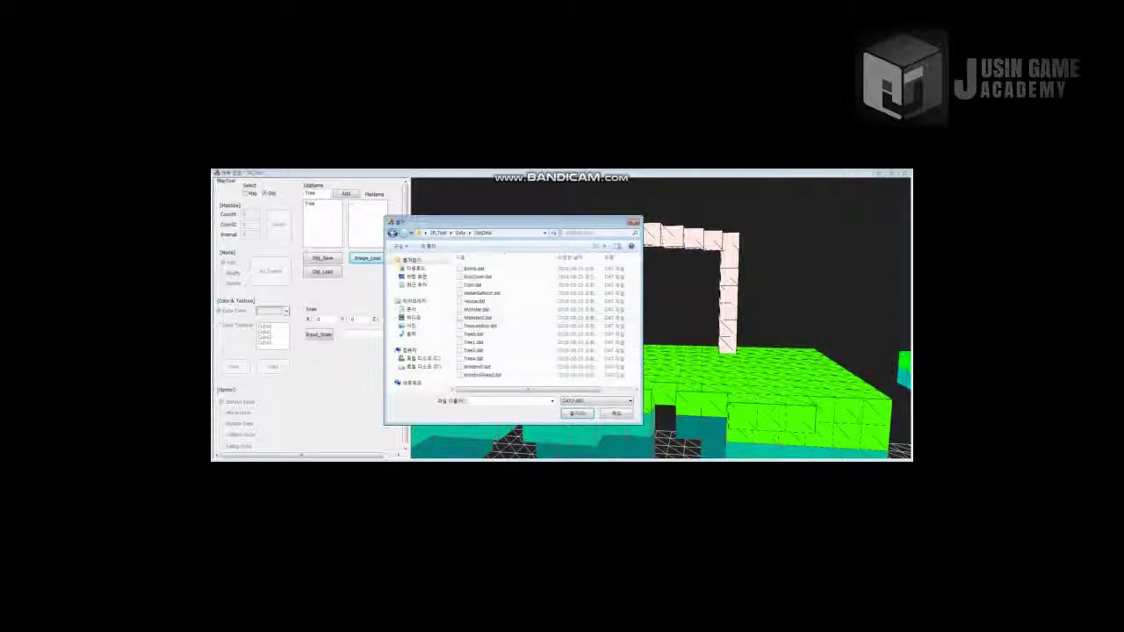
click(474, 334)
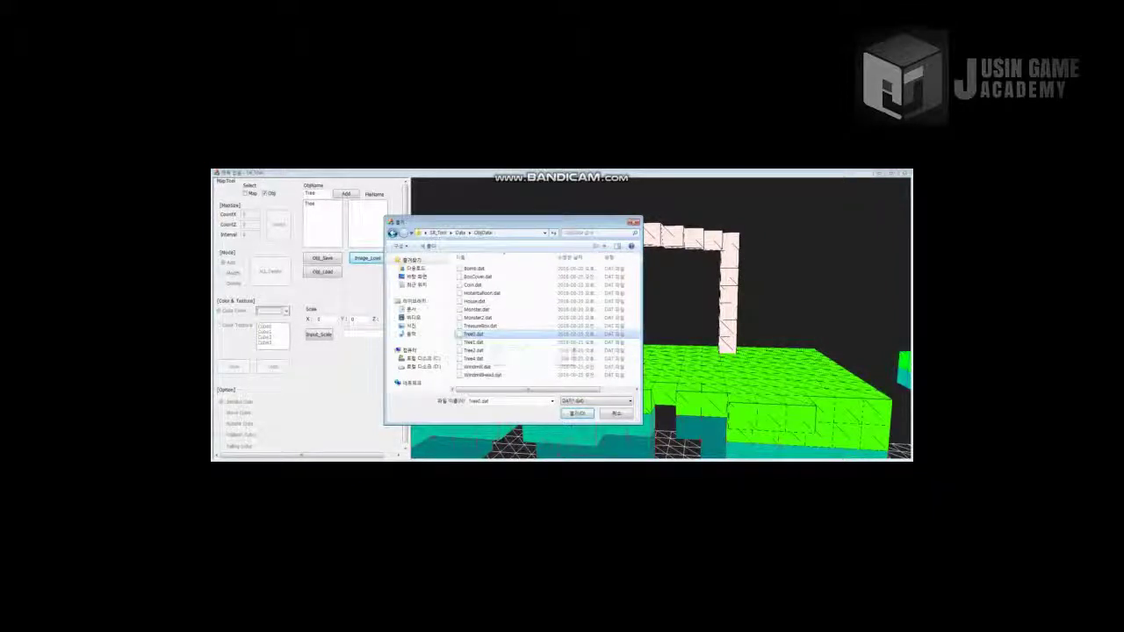
double_click(479, 335)
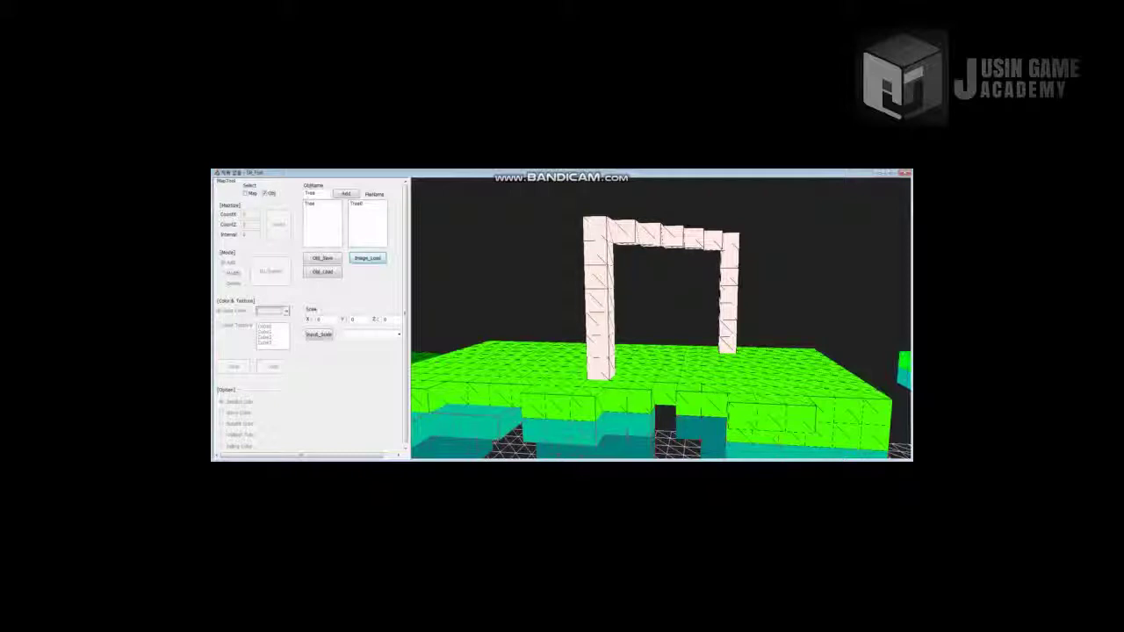
- Load all object data files from Bomb.dat through WindmillHead.dat in the ObjData folder into the Tree object's file list
click(367, 258)
click(474, 342)
shift+click(475, 358)
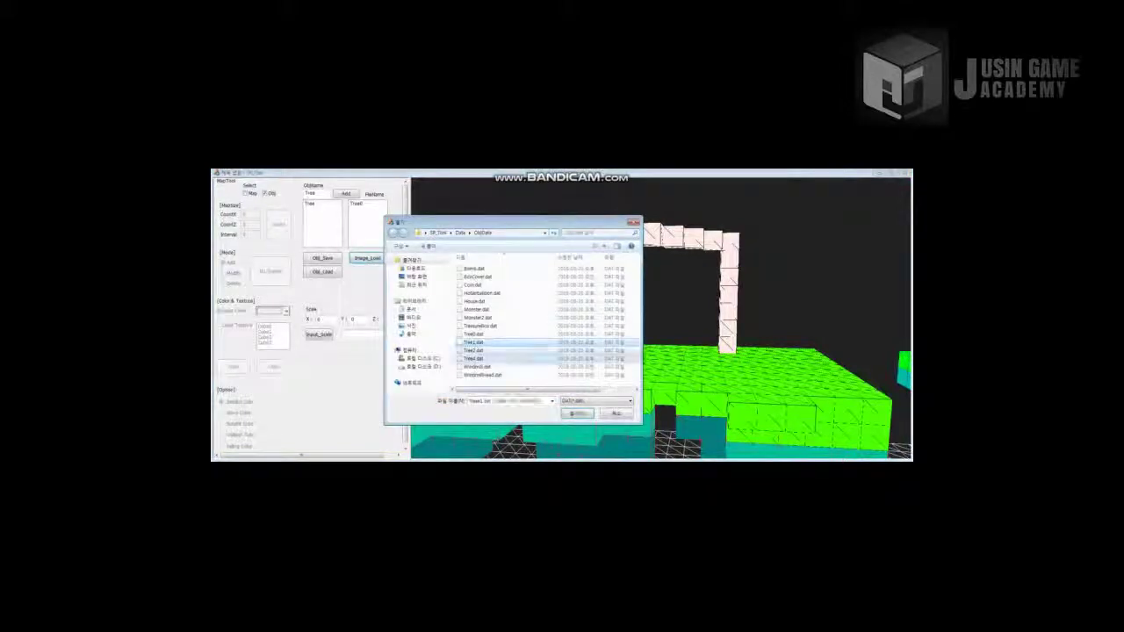
shift+click(479, 367)
shift+click(482, 375)
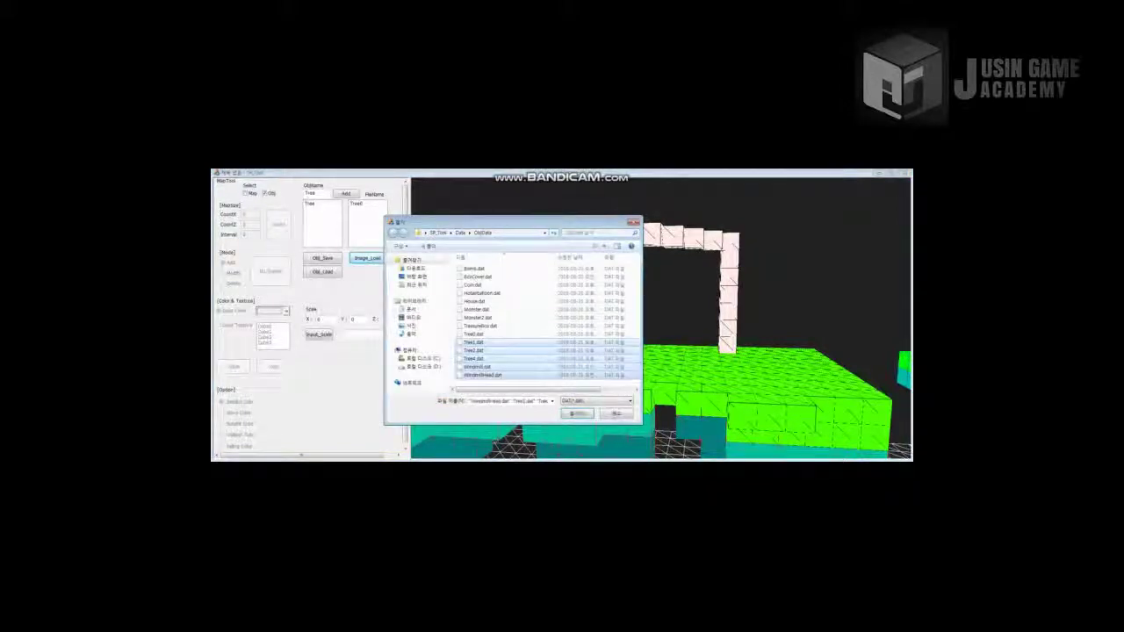
shift+click(479, 269)
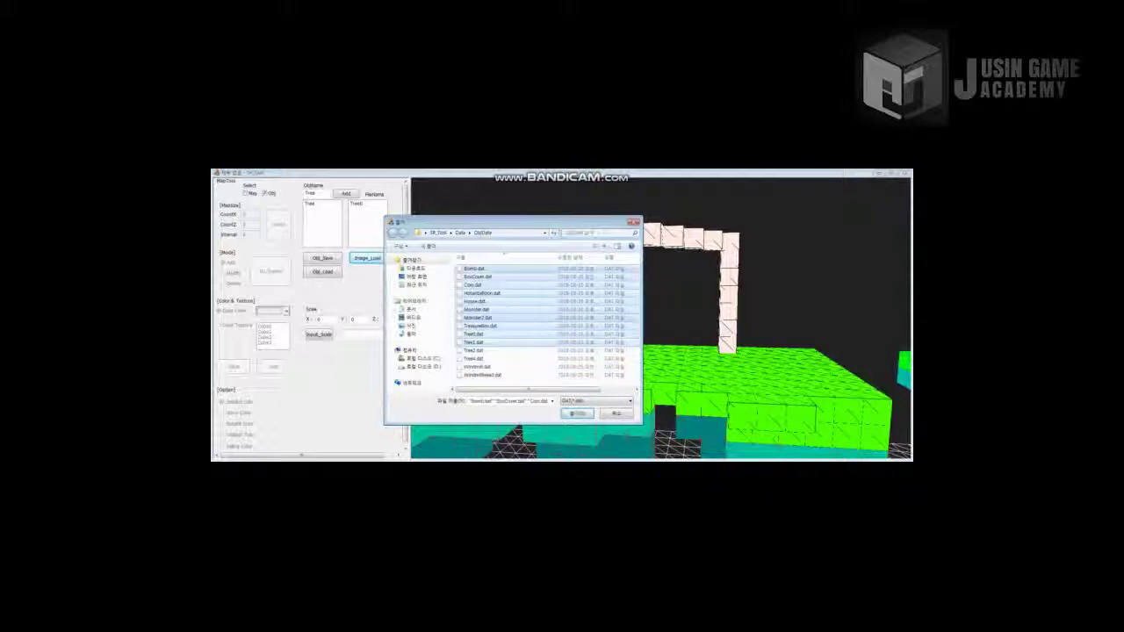
click(474, 301)
click(474, 268)
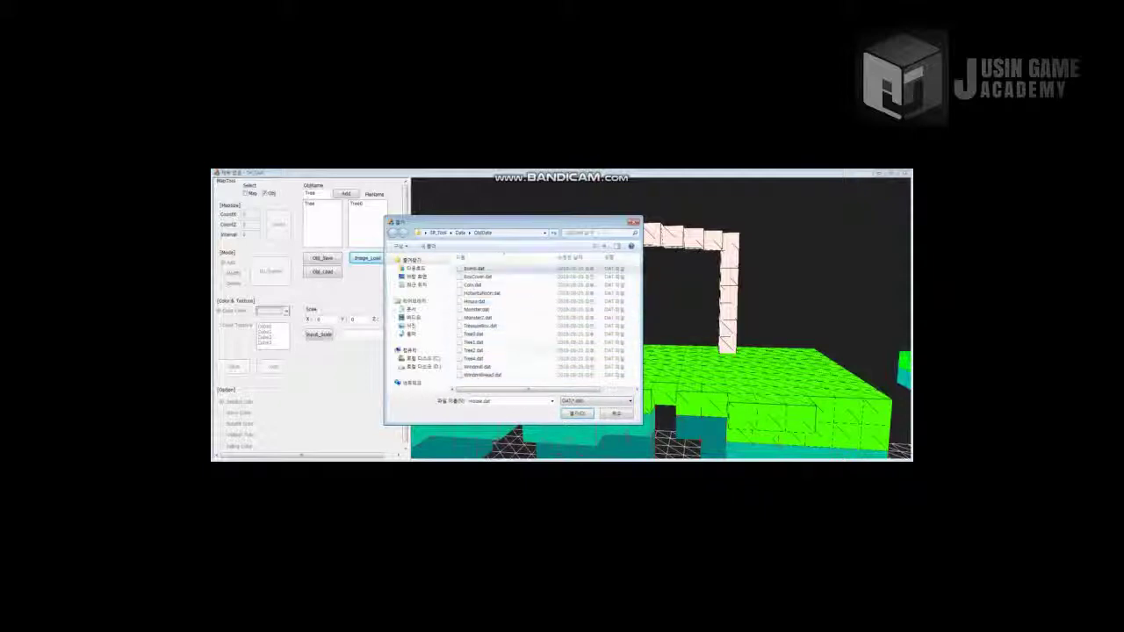
shift+click(481, 375)
key(Return)
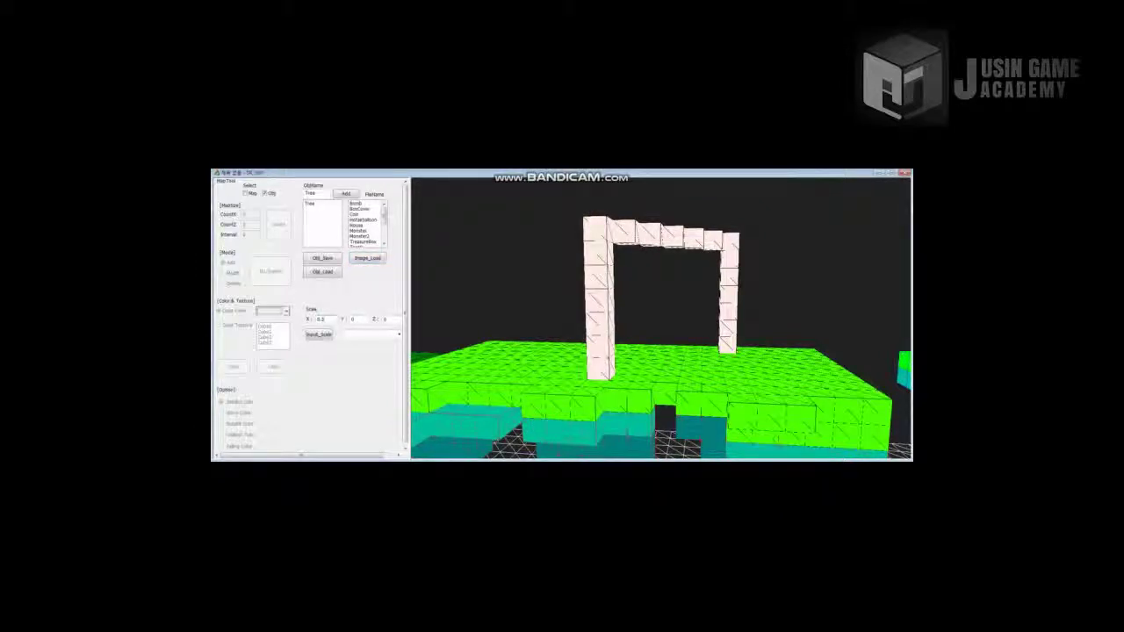
- Apply the Monster_Scale option with a scale of 0.25 on X, Y and Z
click(398, 334)
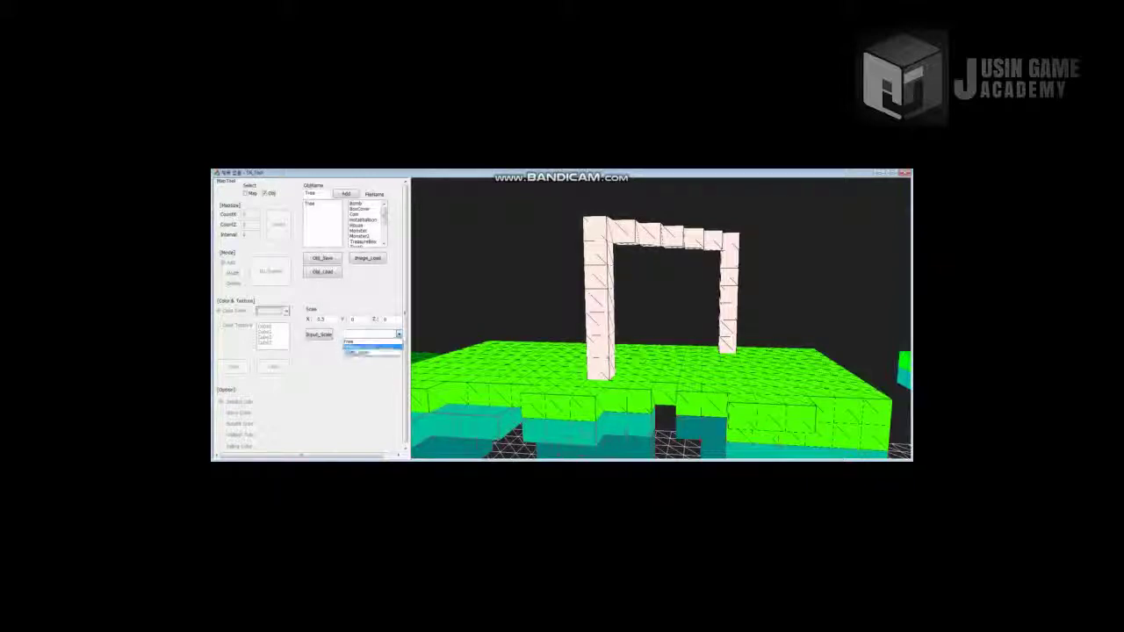
click(362, 347)
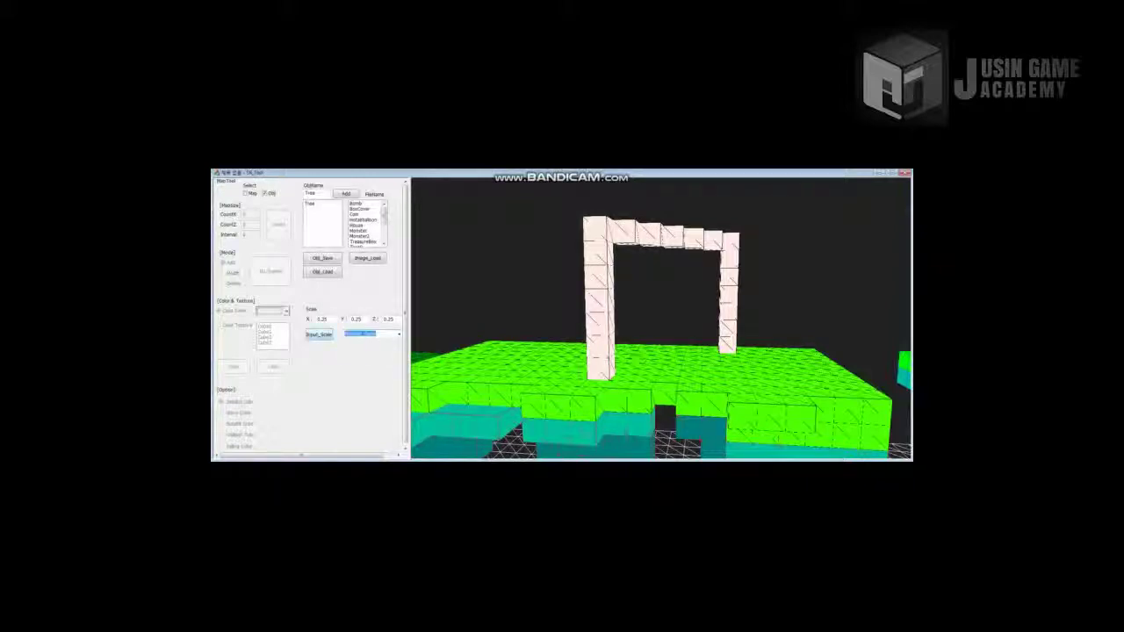
click(320, 334)
- Select the Tree object and choose its second Tree0 entry in the file list
click(318, 204)
click(364, 225)
scroll(364, 226, down, 3)
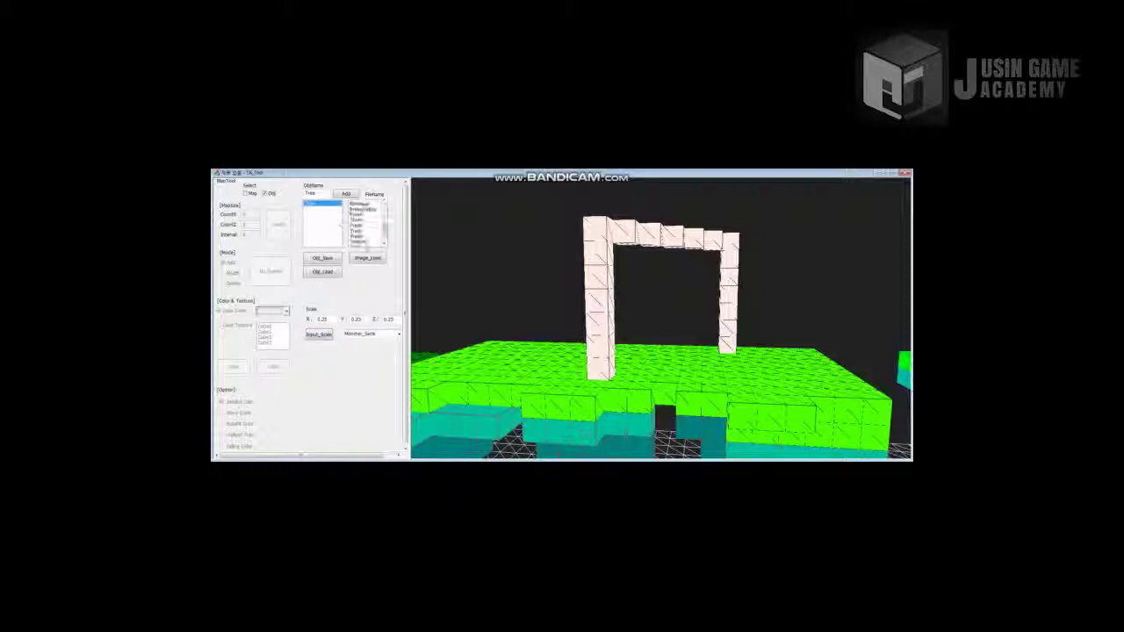
click(358, 209)
click(358, 214)
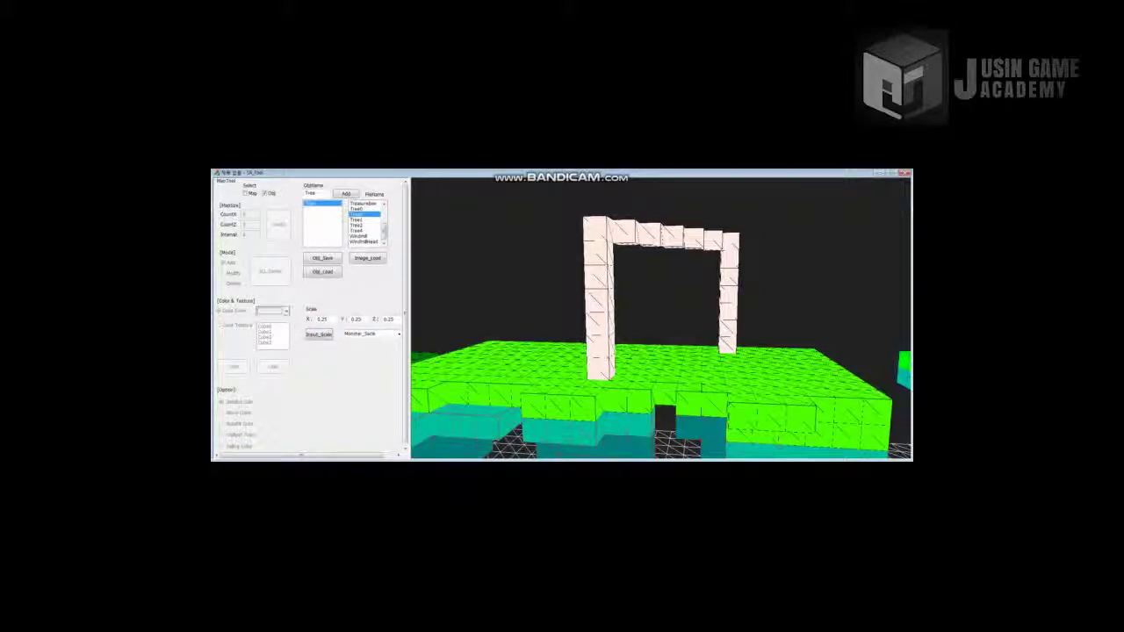
key(w)
key(w)
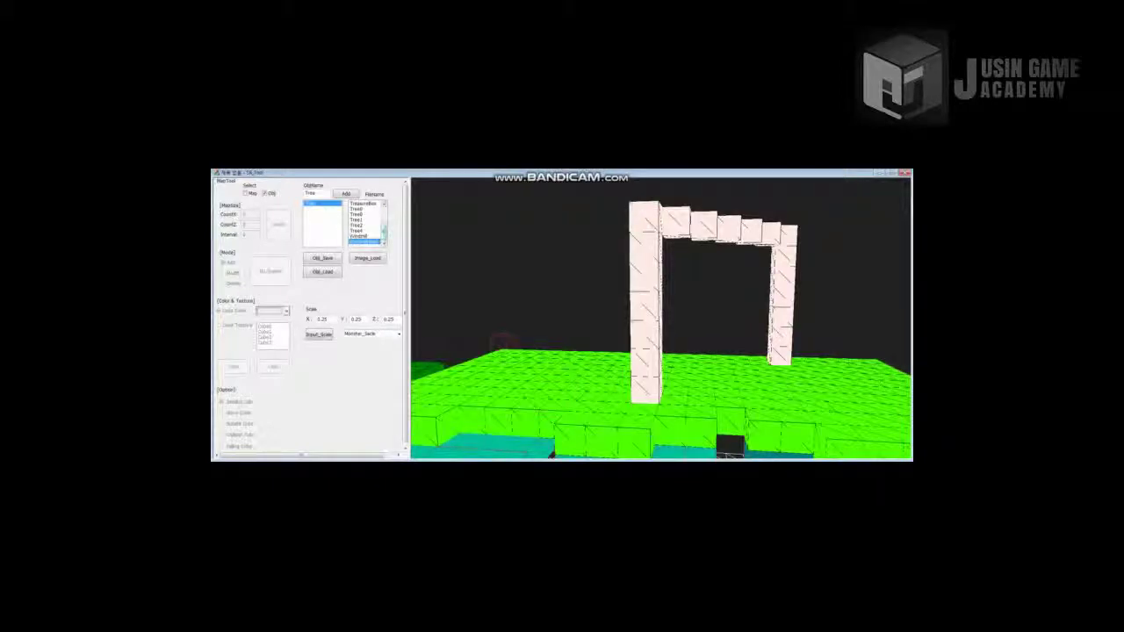
click(362, 214)
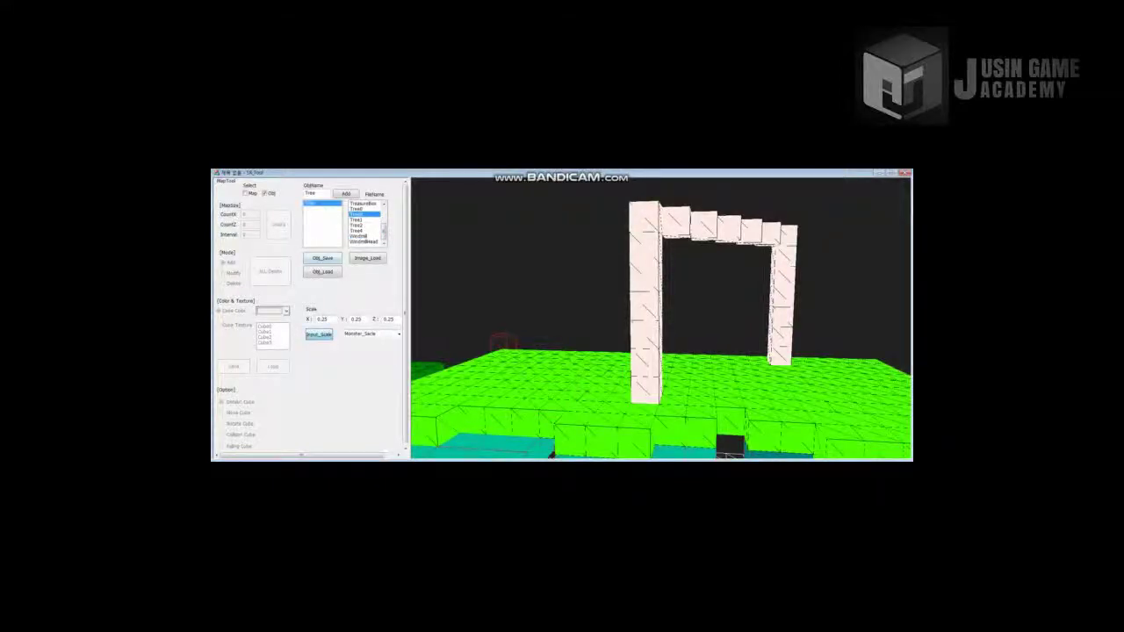
- Switch the editor back from object to map mode and set the cube color to red
key(w)
key(a)
key(d)
key(s)
key(a)
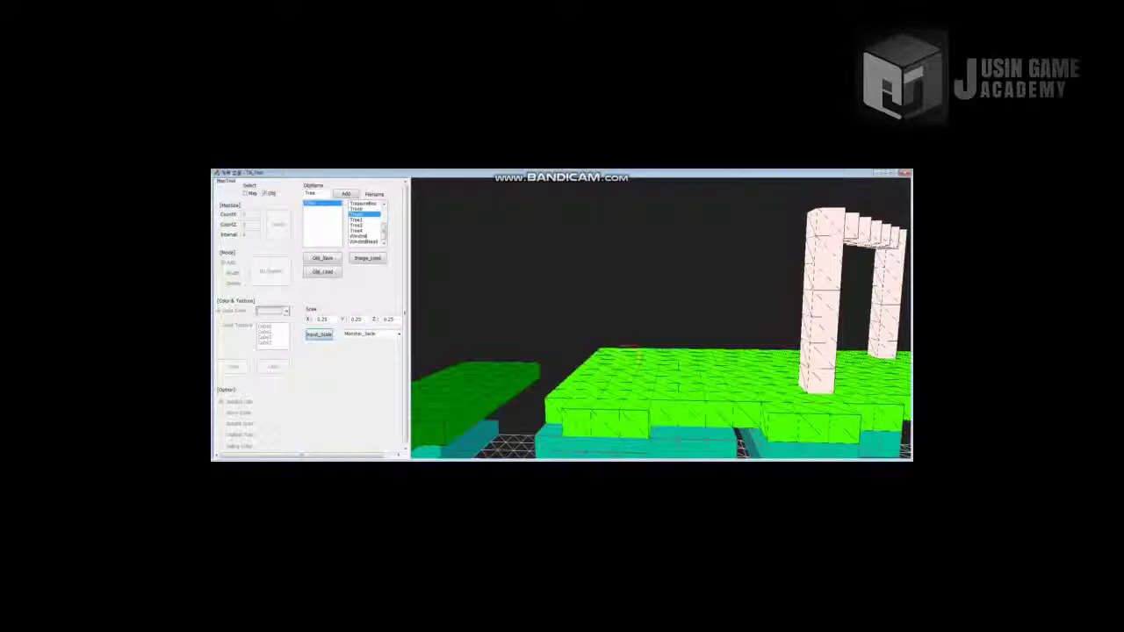
key(w)
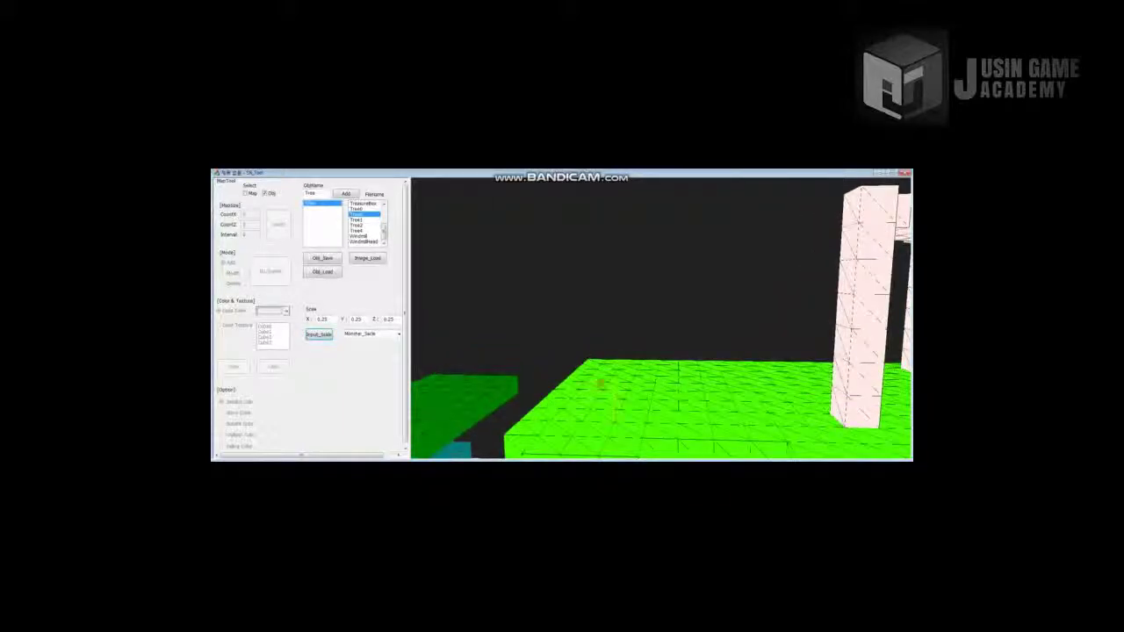
click(246, 193)
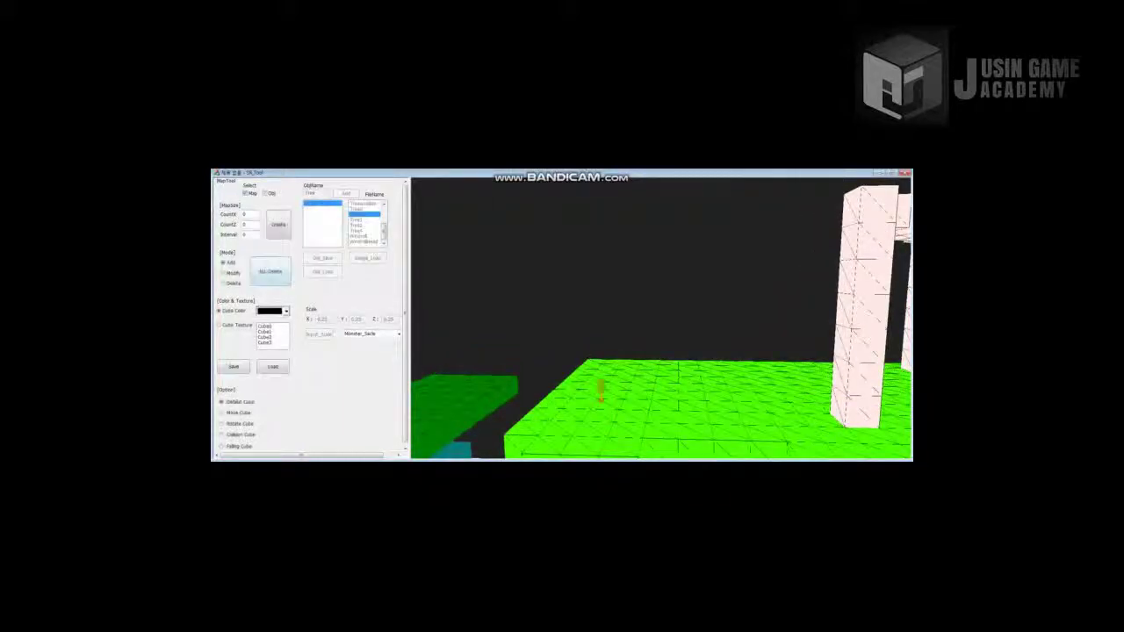
click(287, 310)
click(281, 334)
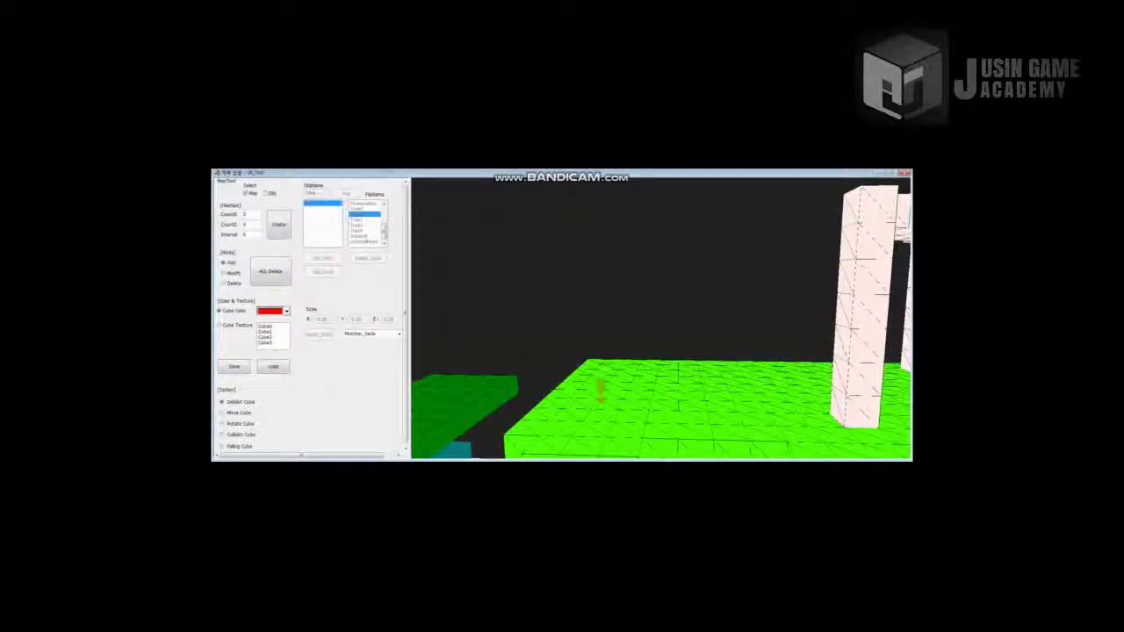